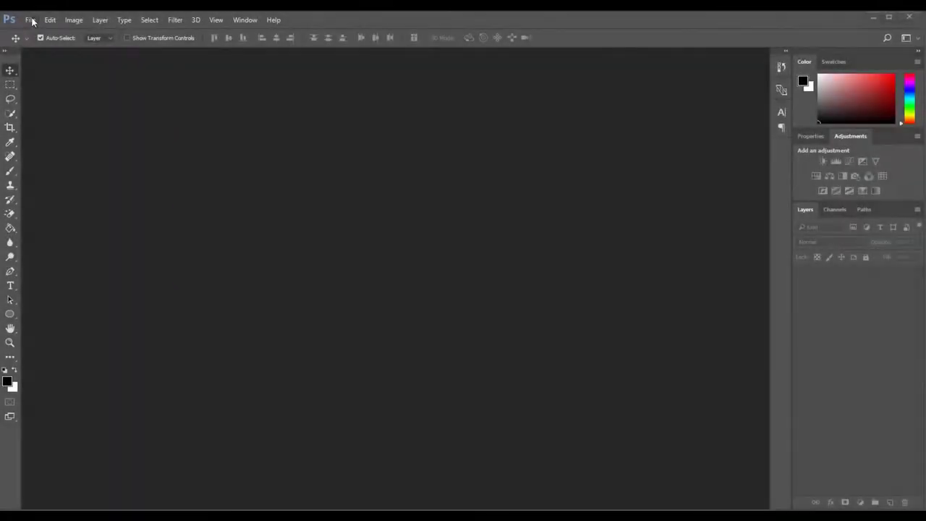
# Create a 297×420 mm, 300 ppi A3 document named 'Salon Flyer' and show Recent Files.
pyautogui.click(31, 19)
pyautogui.click(35, 33)
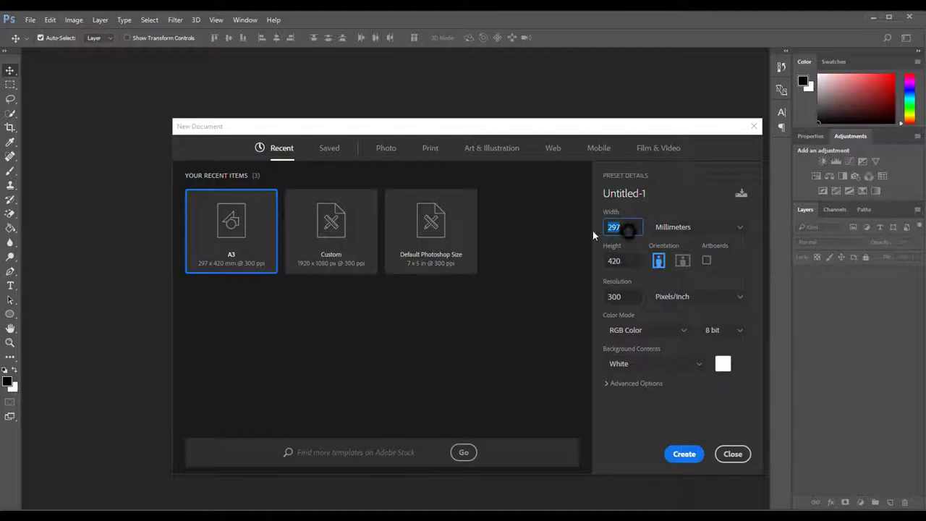
pyautogui.click(587, 194)
pyautogui.write('Salon Flyer')
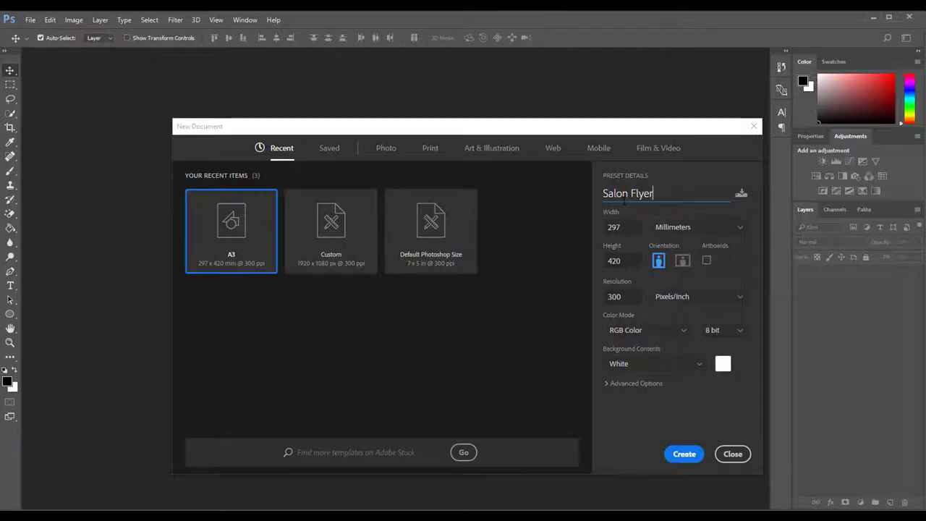
pyautogui.press('Return')
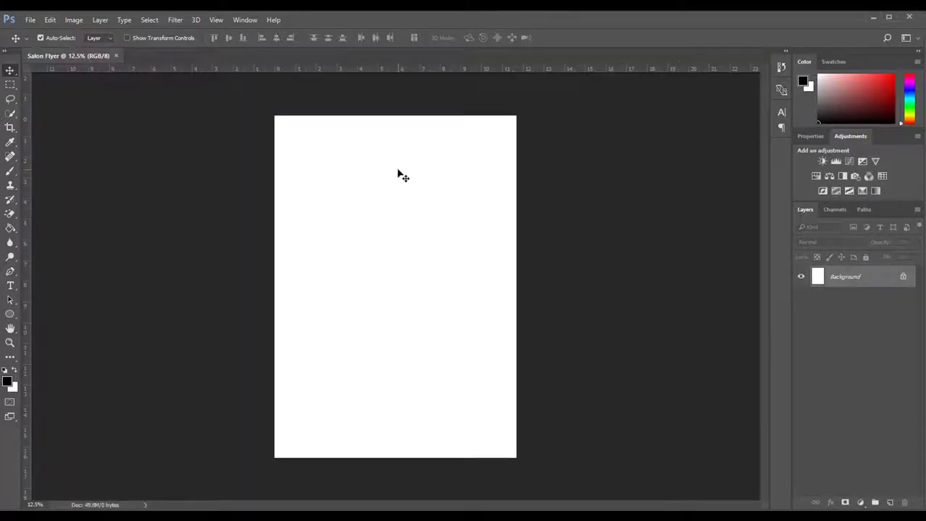
pyautogui.click(30, 20)
pyautogui.click(33, 39)
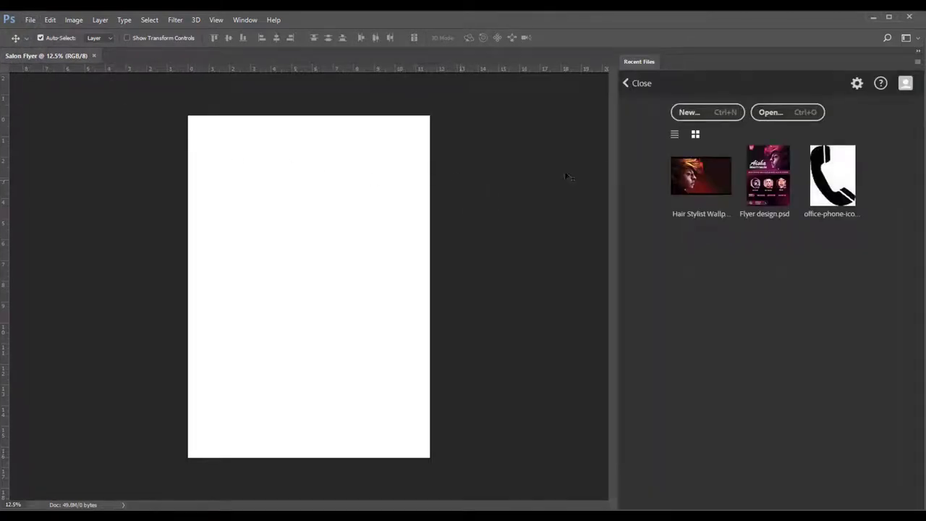
# Open the hair stylist photo from the Downloads folder.
pyautogui.click(770, 112)
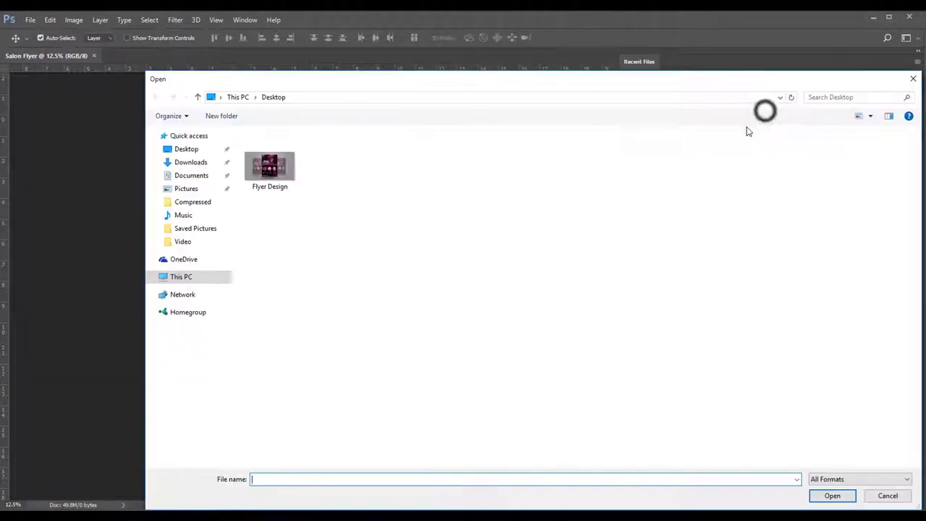
pyautogui.click(186, 189)
pyautogui.doubleClick(333, 163)
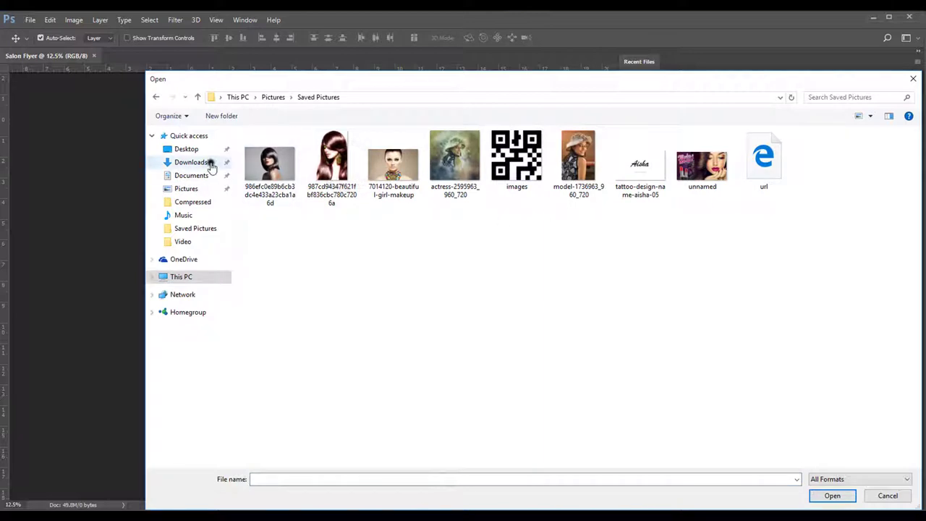
pyautogui.click(190, 162)
pyautogui.doubleClick(292, 206)
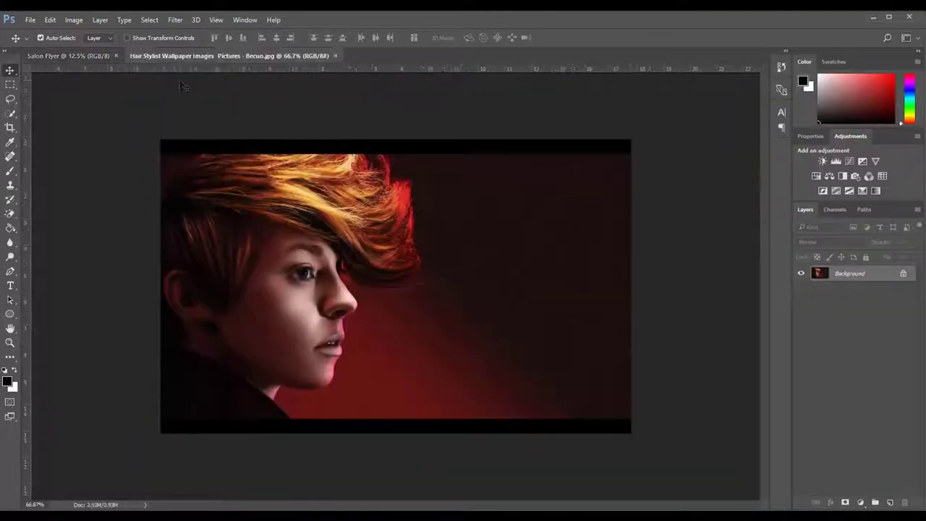
# Unlock the portrait, move it into Salon Flyer and scale it to page width.
pyautogui.click(905, 275)
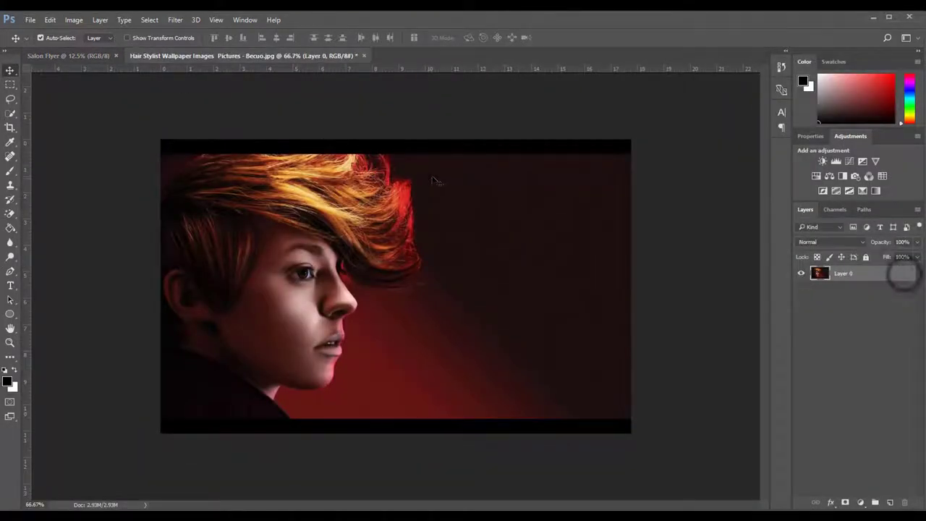
pyautogui.moveTo(432, 176)
pyautogui.mouseDown()
pyautogui.moveTo(105, 60)
pyautogui.moveTo(321, 176)
pyautogui.mouseUp()
pyautogui.click(153, 37)
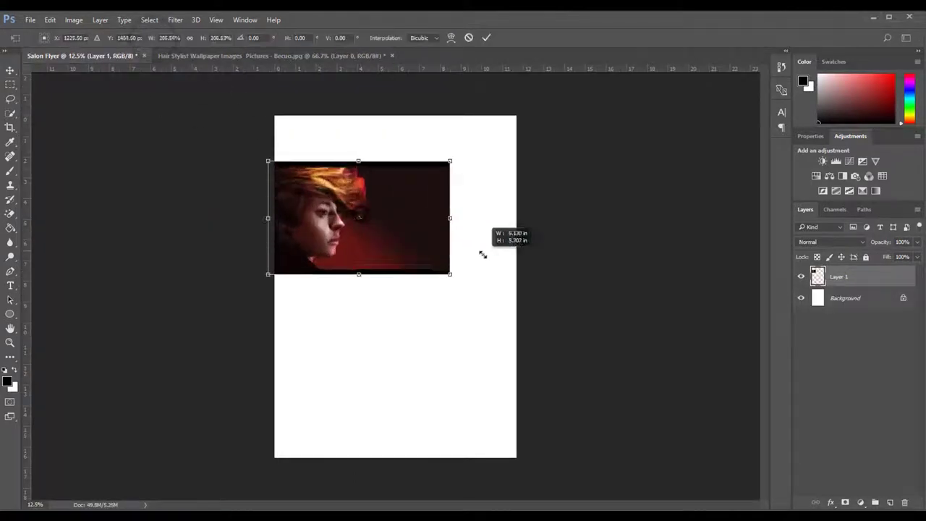
pyautogui.moveTo(360, 213); pyautogui.dragTo(538, 327)
pyautogui.hotkey('ctrl', '+')
pyautogui.moveTo(420, 290)
pyautogui.mouseDown()
pyautogui.moveTo(410, 253)
pyautogui.moveTo(413, 290)
pyautogui.mouseUp()
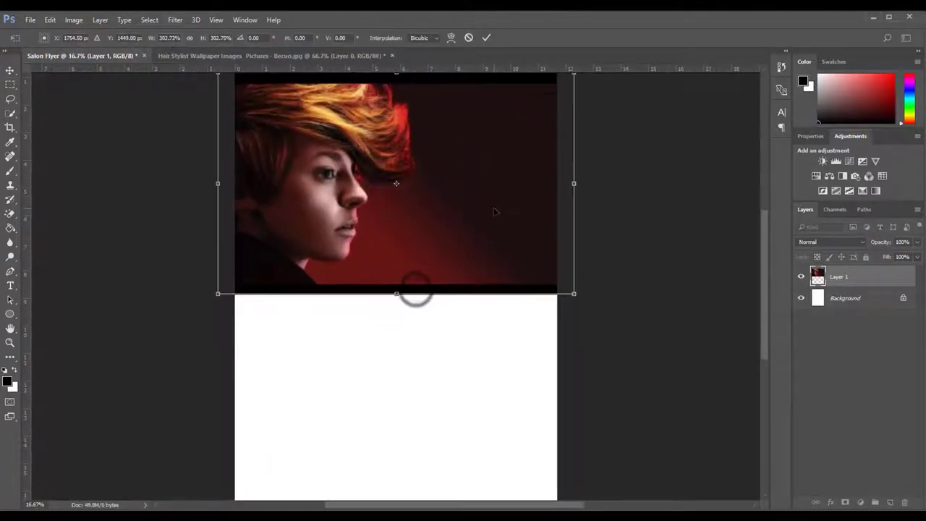
pyautogui.hotkey('ctrl', '-')
pyautogui.moveTo(530, 129); pyautogui.dragTo(520, 137)
pyautogui.moveTo(441, 196); pyautogui.dragTo(454, 194)
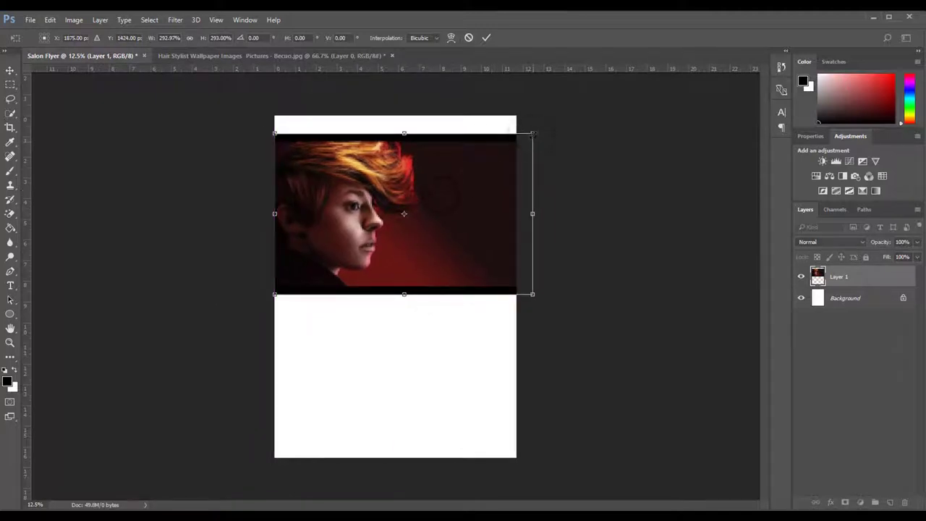
pyautogui.moveTo(533, 133); pyautogui.dragTo(515, 134)
pyautogui.hotkey('ctrl', '+')
pyautogui.click(487, 37)
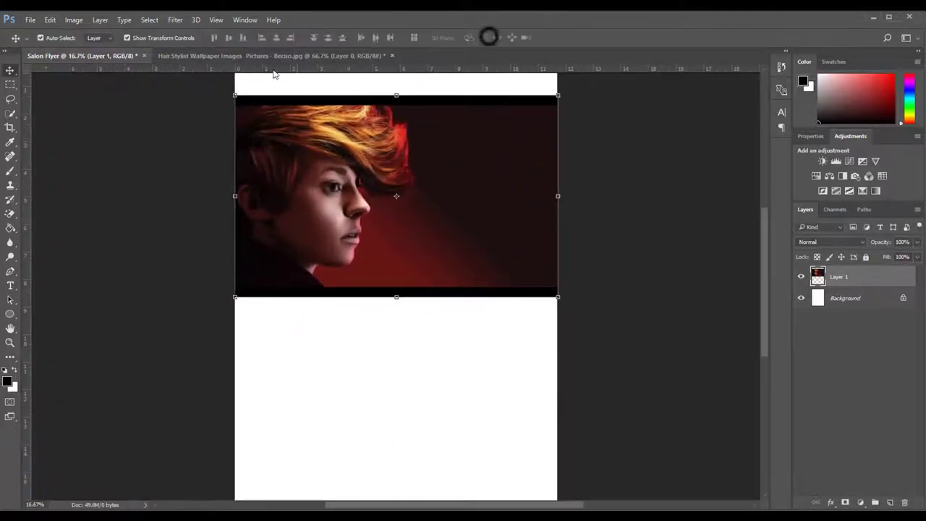
# Flip the portrait horizontally and move it to the flyer's top edge.
pyautogui.click(50, 20)
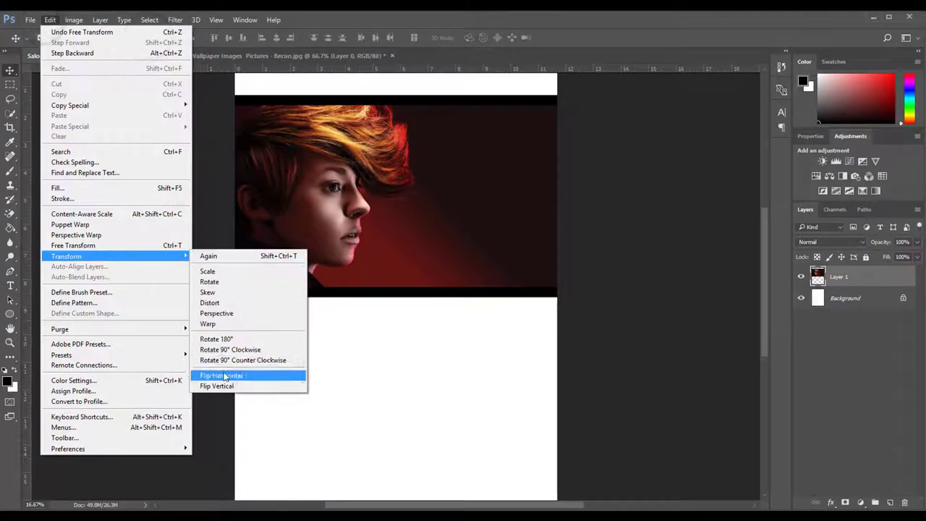
pyautogui.click(257, 374)
pyautogui.hotkey('ctrl', '+')
pyautogui.moveTo(503, 259)
pyautogui.mouseDown()
pyautogui.moveTo(480, 372)
pyautogui.moveTo(506, 284)
pyautogui.mouseUp()
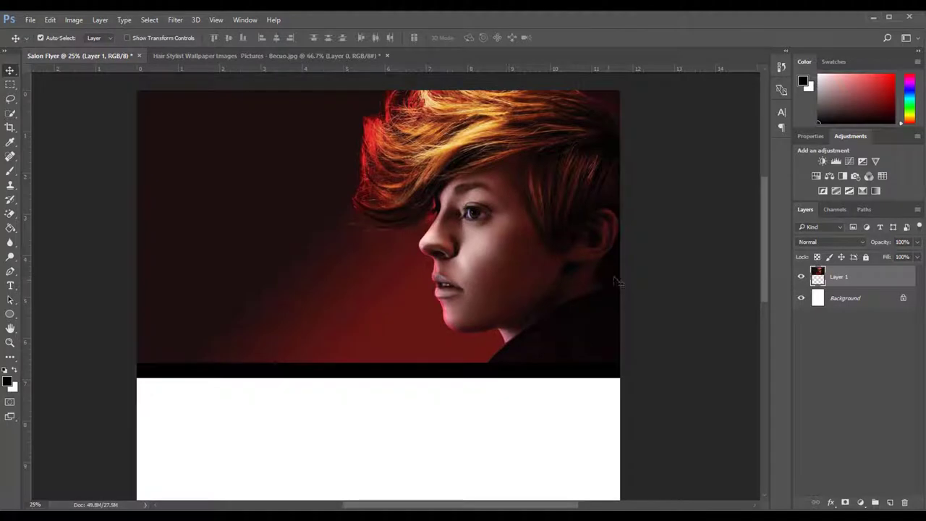
# Shift the portrait's hue to about -25 toward pink with Hue/Saturation.
pyautogui.click(10, 84)
pyautogui.moveTo(117, 361)
pyautogui.mouseDown()
pyautogui.moveTo(459, 420)
pyautogui.moveTo(664, 428)
pyautogui.mouseUp()
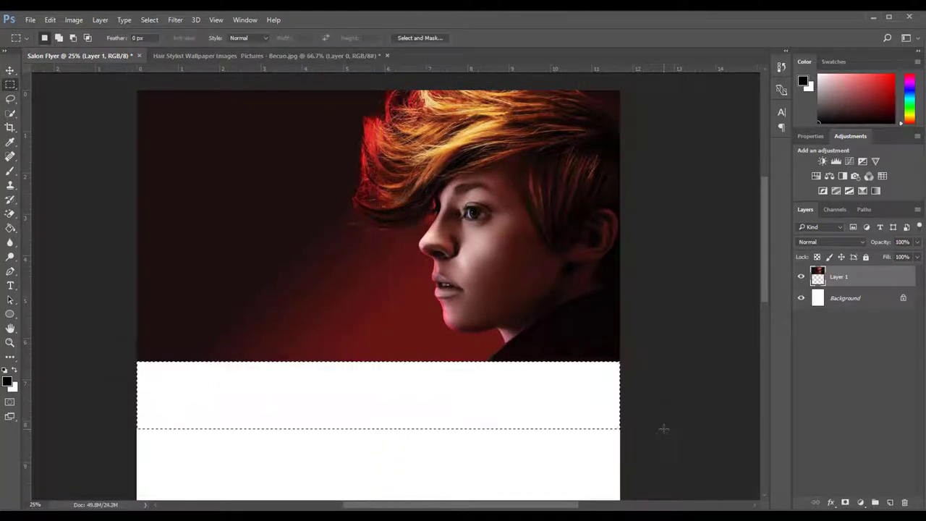
pyautogui.hotkey('ctrl', 'd')
pyautogui.hotkey('ctrl', '-')
pyautogui.hotkey('ctrl', '-')
pyautogui.click(50, 20)
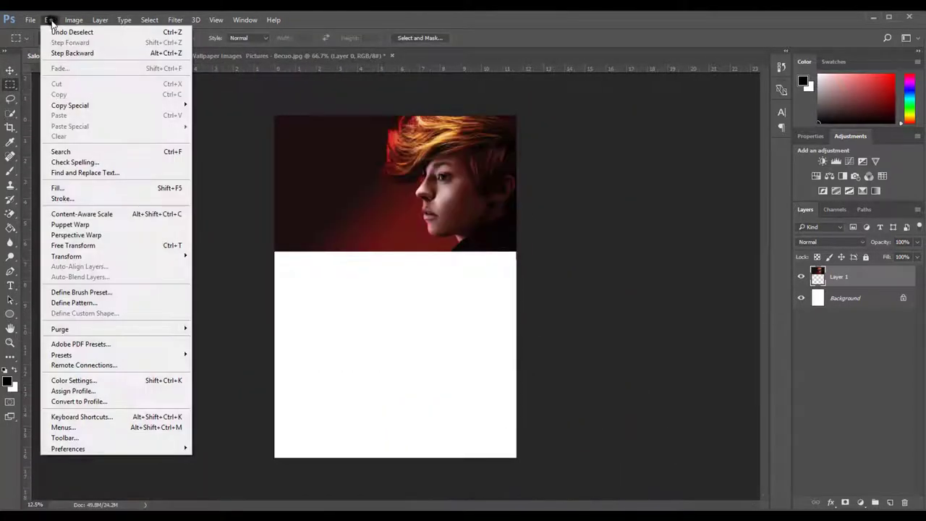
pyautogui.moveTo(90, 48)
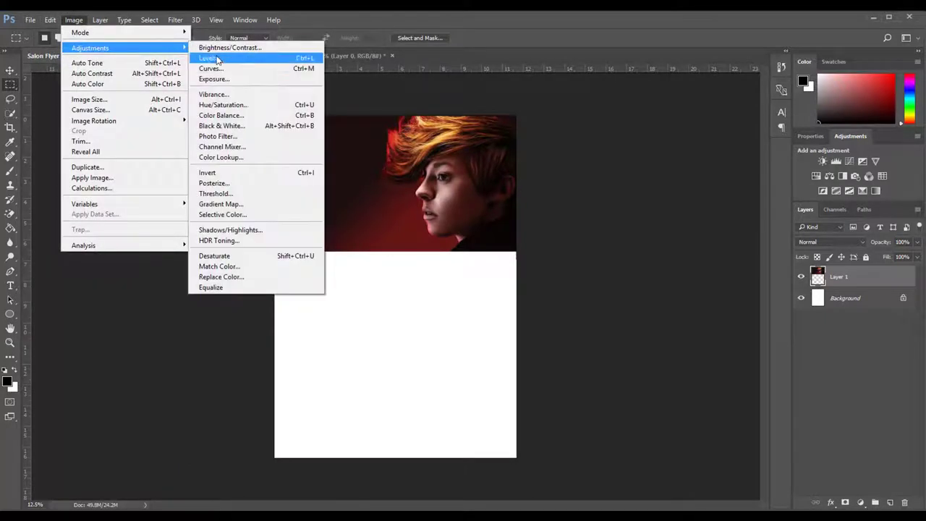
pyautogui.click(217, 105)
pyautogui.moveTo(673, 240); pyautogui.dragTo(660, 244)
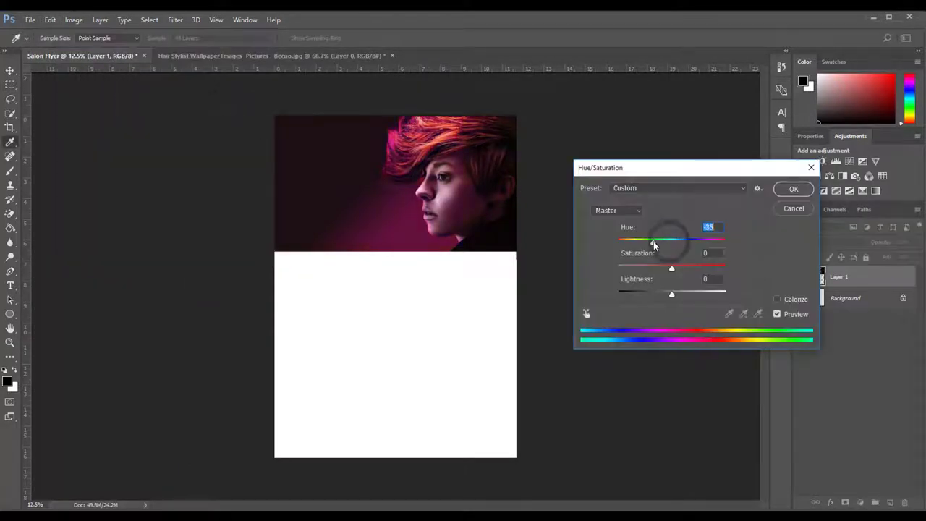
pyautogui.press('Return')
# Add a new layer beneath the portrait and fill it with black.
pyautogui.press('m')
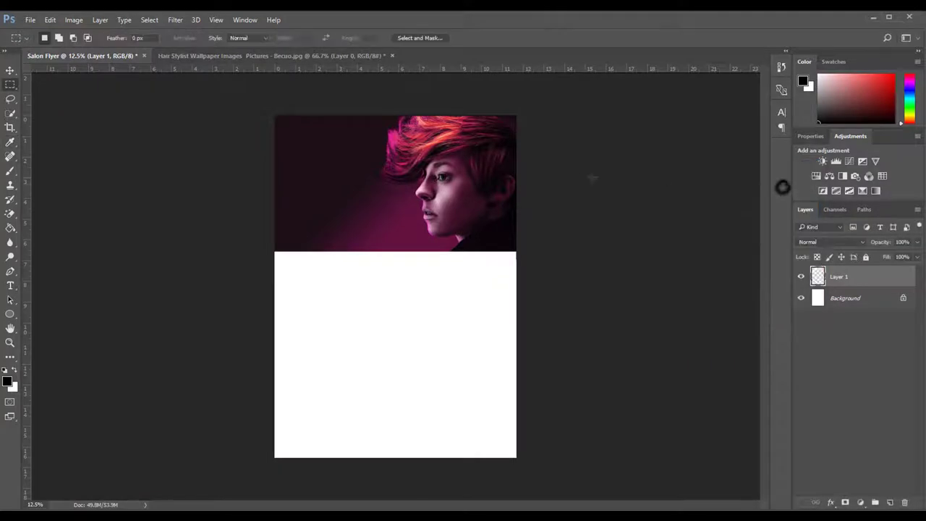
pyautogui.hotkey('ctrl', '+')
pyautogui.hotkey('ctrl', '+')
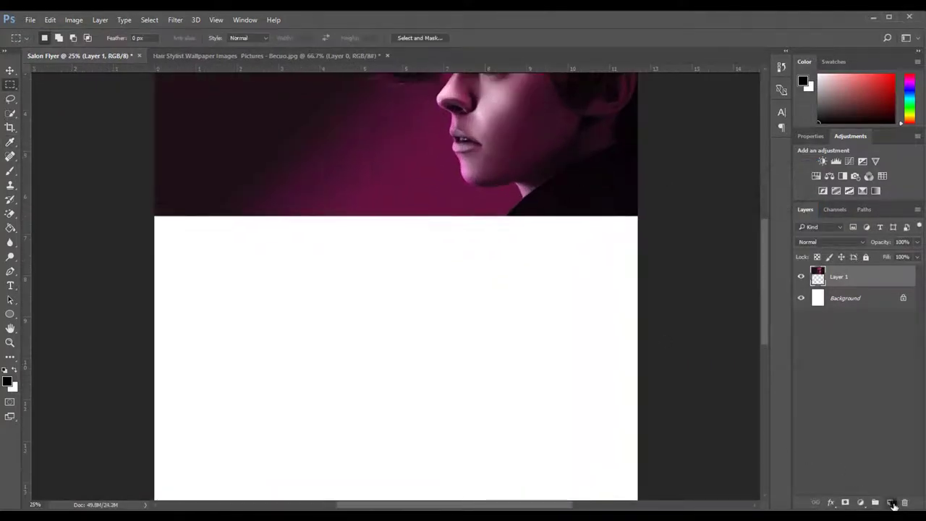
pyautogui.click(891, 502)
pyautogui.moveTo(839, 276); pyautogui.dragTo(839, 307)
pyautogui.rightClick(10, 227)
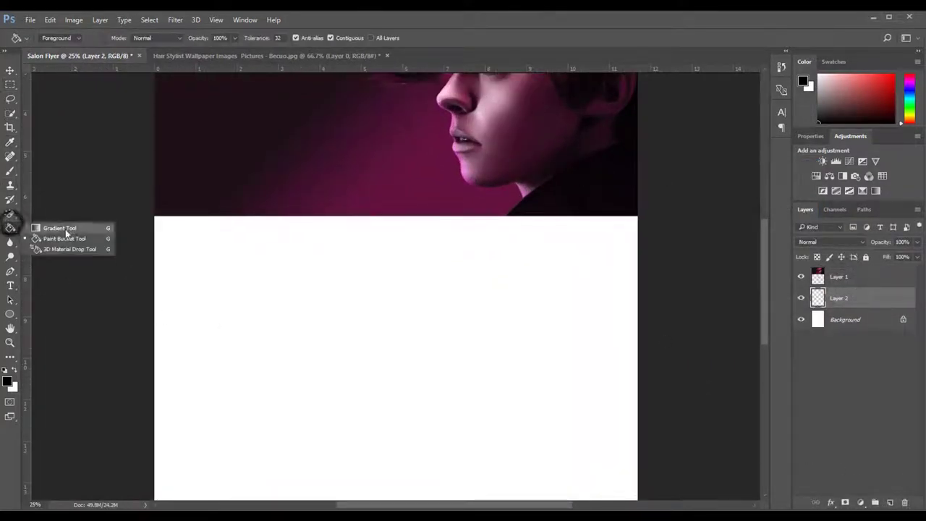
pyautogui.click(65, 238)
pyautogui.click(254, 300)
pyautogui.hotkey('ctrl', '-')
pyautogui.hotkey('ctrl', '-')
pyautogui.hotkey('ctrl', '+')
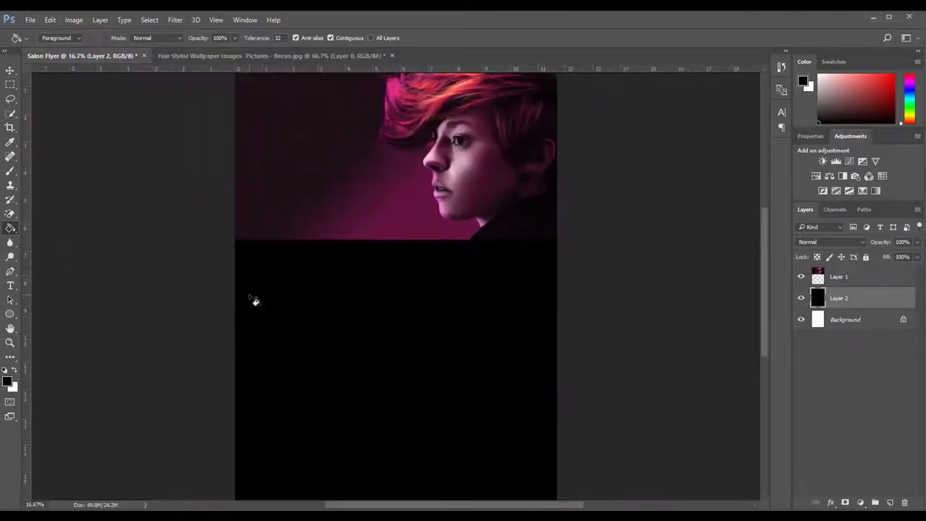
pyautogui.press('b')
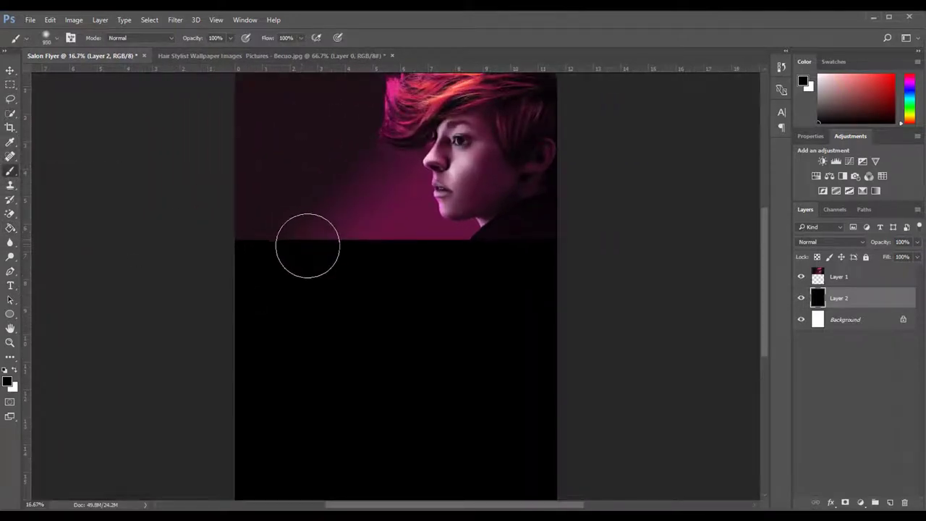
# Paint a soft pink glow on a new layer at the left edge and enlarge it.
pyautogui.click(891, 502)
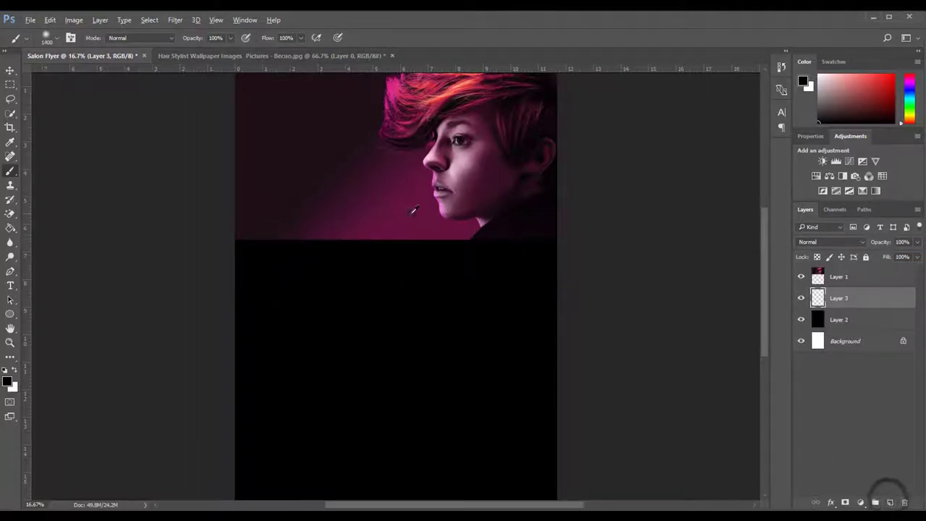
pyautogui.click(254, 257)
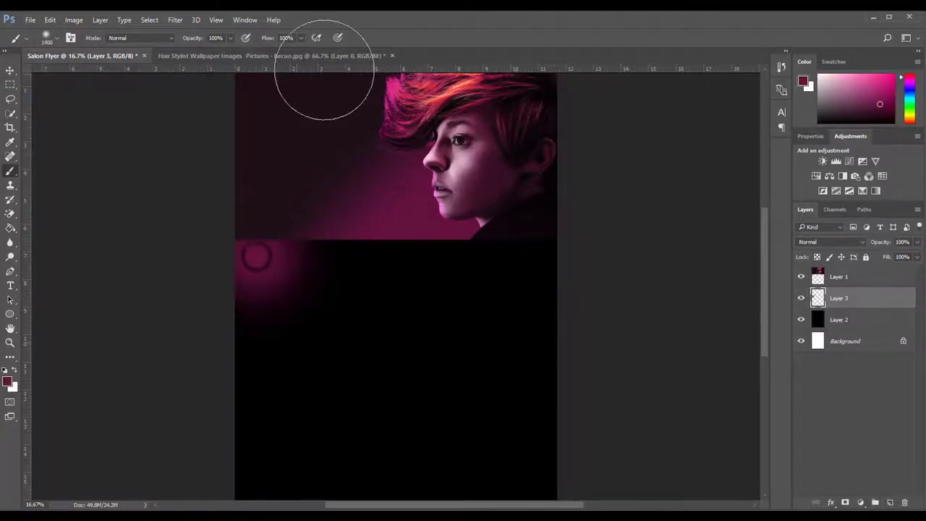
pyautogui.click(10, 70)
pyautogui.click(160, 37)
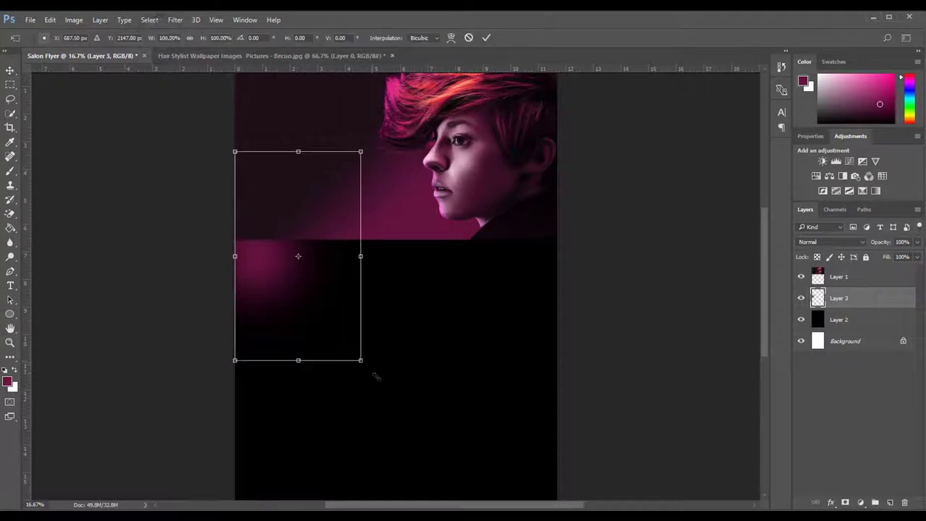
pyautogui.moveTo(361, 360); pyautogui.dragTo(424, 457)
pyautogui.moveTo(260, 359); pyautogui.dragTo(281, 344)
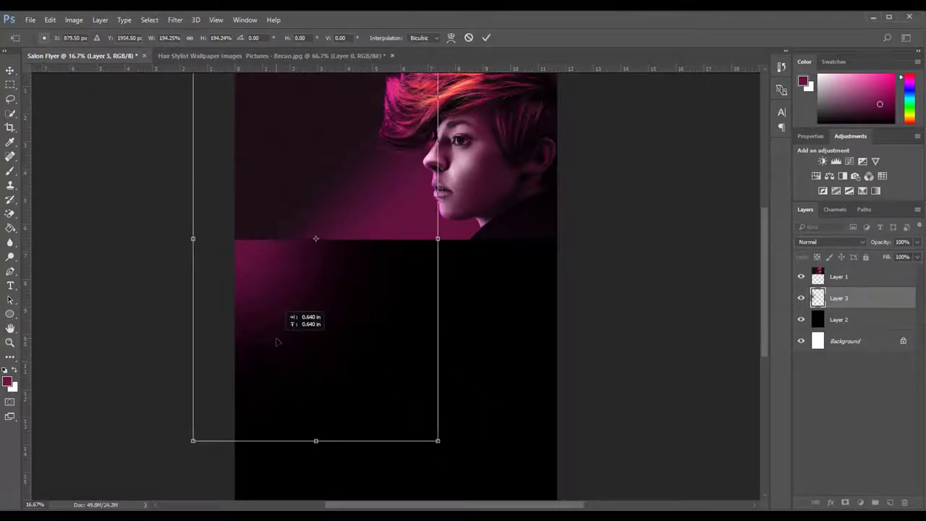
pyautogui.click(490, 38)
pyautogui.click(127, 38)
# Place a copy of the glow lower down, rotated about 30 degrees and enlarged.
pyautogui.hotkey('ctrl', '-')
pyautogui.moveTo(331, 283)
pyautogui.mouseDown()
pyautogui.moveTo(443, 394)
pyautogui.moveTo(445, 355)
pyautogui.mouseUp()
pyautogui.click(127, 38)
pyautogui.moveTo(583, 227); pyautogui.dragTo(636, 304)
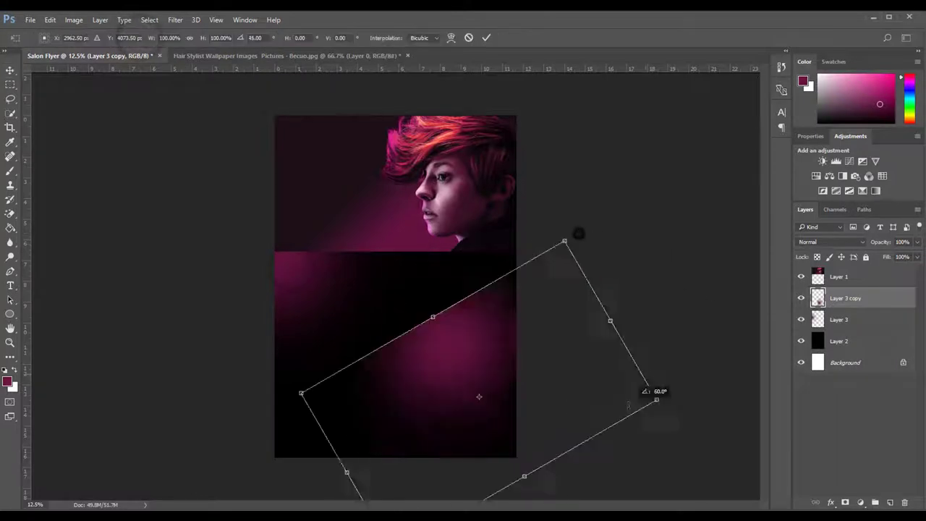
pyautogui.moveTo(478, 427); pyautogui.dragTo(502, 463)
pyautogui.moveTo(647, 338); pyautogui.dragTo(537, 508)
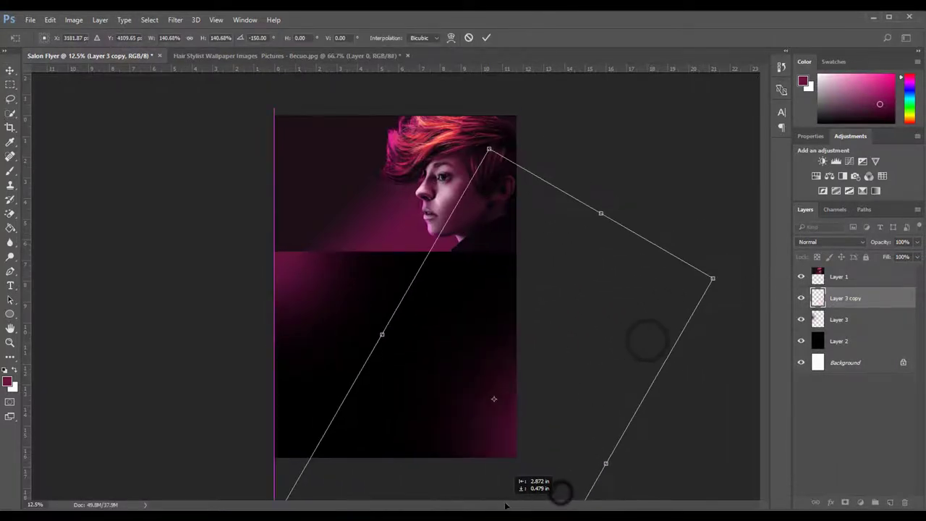
pyautogui.moveTo(478, 426); pyautogui.dragTo(475, 423)
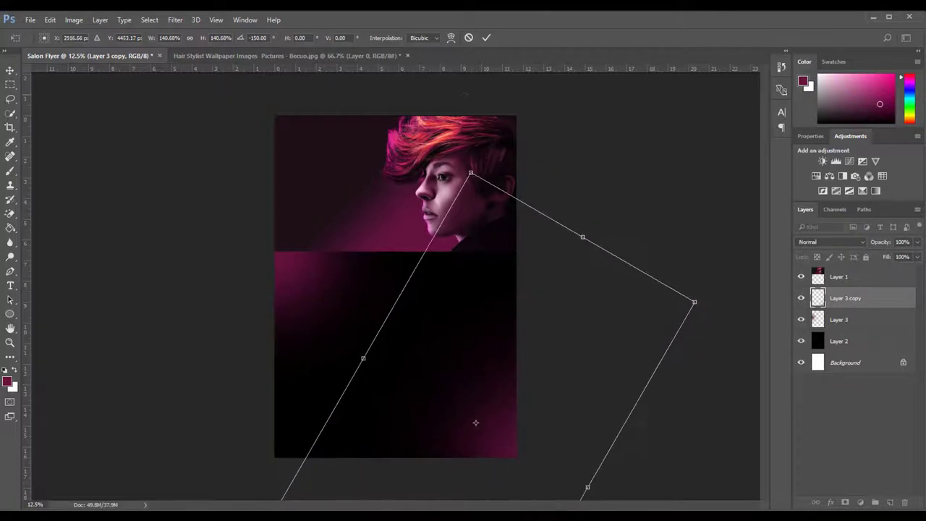
pyautogui.click(487, 37)
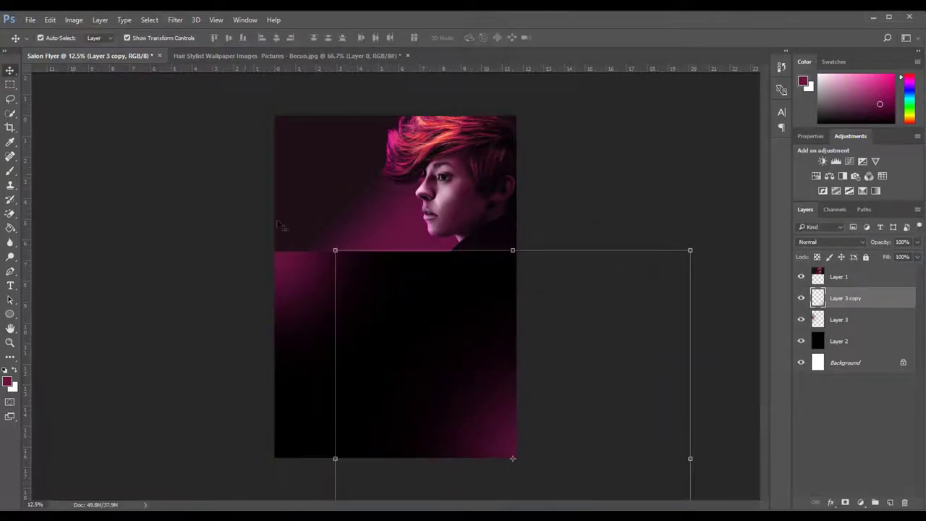
# Turn off transform controls and select a thin horizontal band across the flyer.
pyautogui.click(161, 38)
pyautogui.hotkey('ctrl', '+')
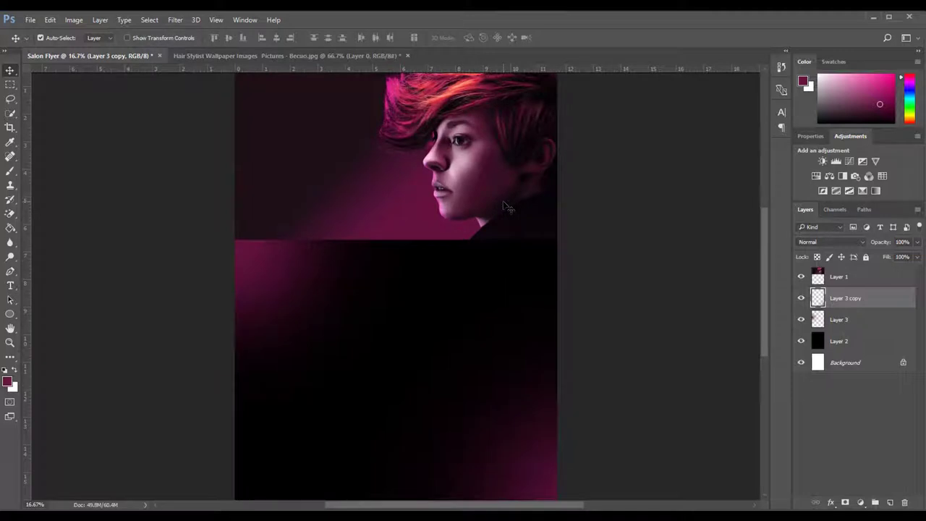
pyautogui.press('m')
pyautogui.moveTo(184, 275); pyautogui.dragTo(563, 303)
# Fill the selected band with white on a new layer.
pyautogui.click(890, 501)
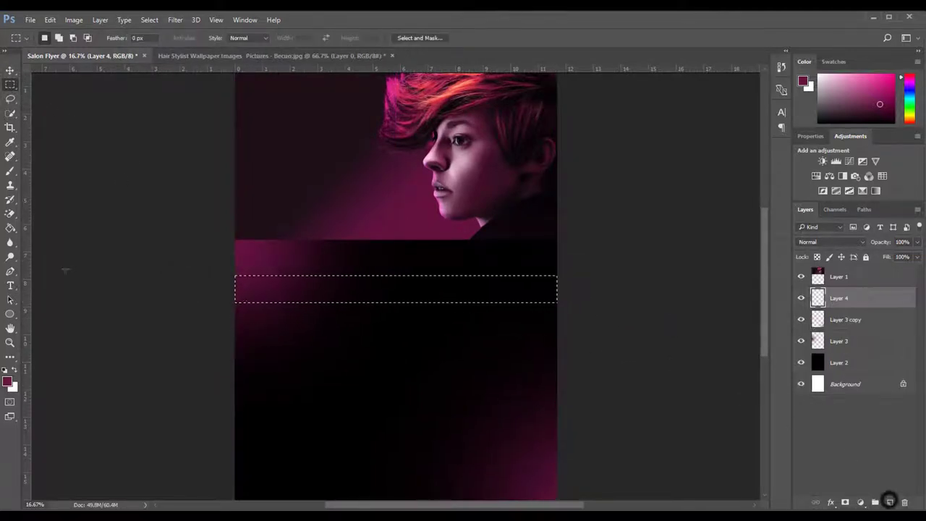
pyautogui.click(10, 228)
pyautogui.click(15, 368)
pyautogui.click(312, 288)
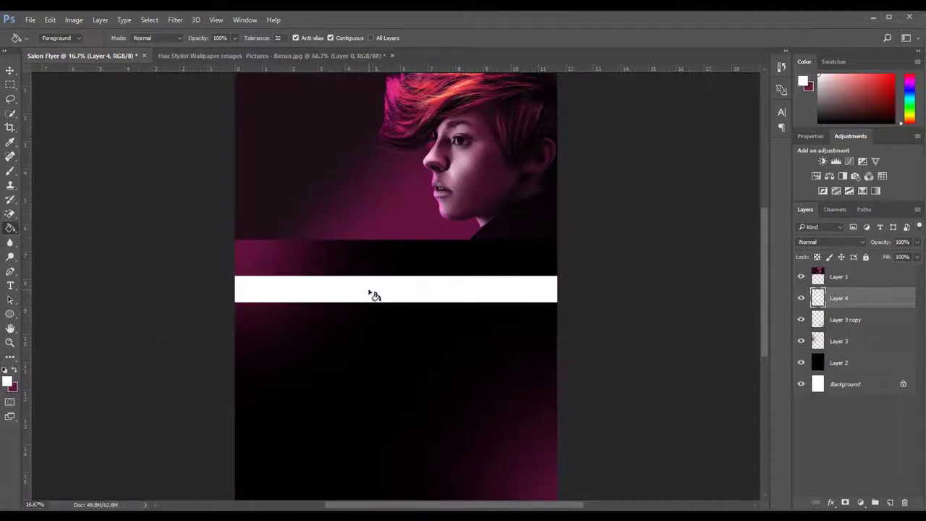
# Raise the white band to the photo's bottom edge and stack its layer topmost.
pyautogui.click(10, 70)
pyautogui.moveTo(347, 296); pyautogui.dragTo(372, 260)
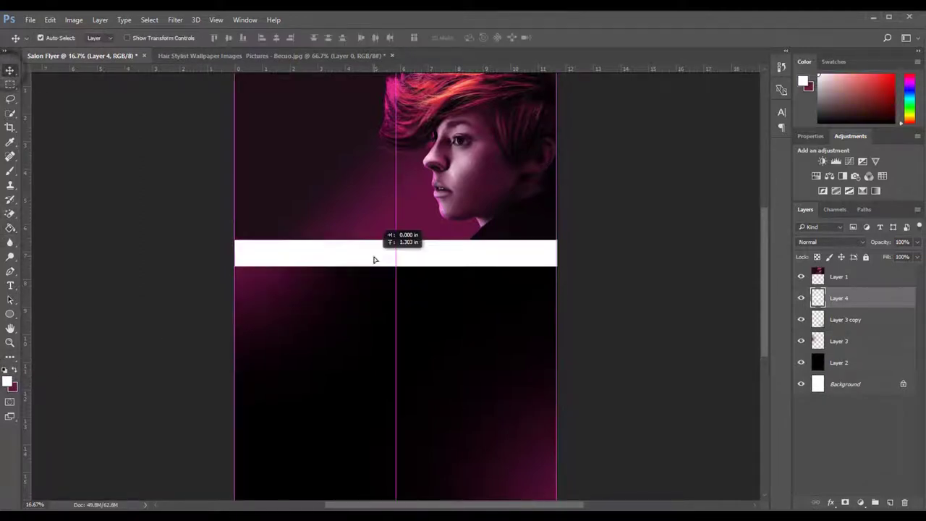
pyautogui.moveTo(839, 298); pyautogui.dragTo(839, 275)
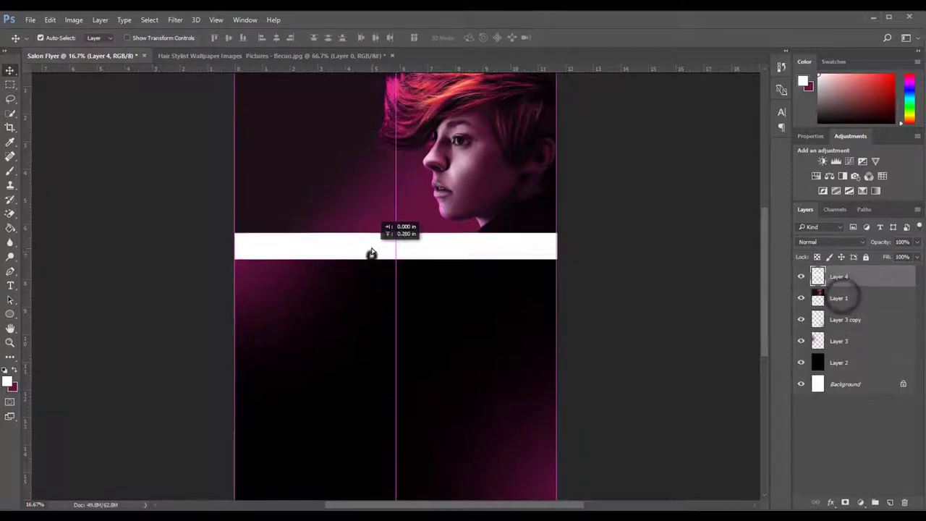
pyautogui.moveTo(372, 254); pyautogui.dragTo(369, 248)
pyautogui.hotkey('ctrl', '+')
pyautogui.scroll(1, 296, 217)
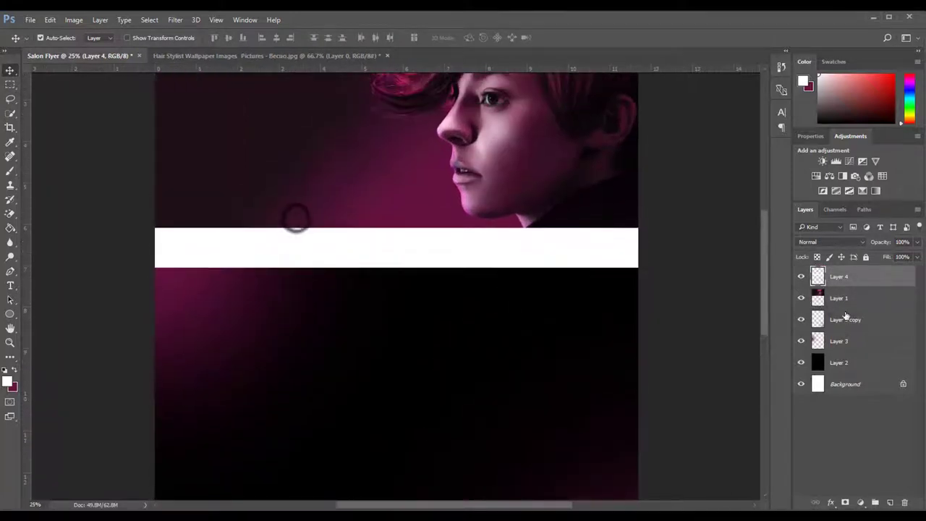
pyautogui.rightClick(858, 277)
# Give the band a Color Overlay of dark magenta sampled from the flyer.
pyautogui.click(747, 62)
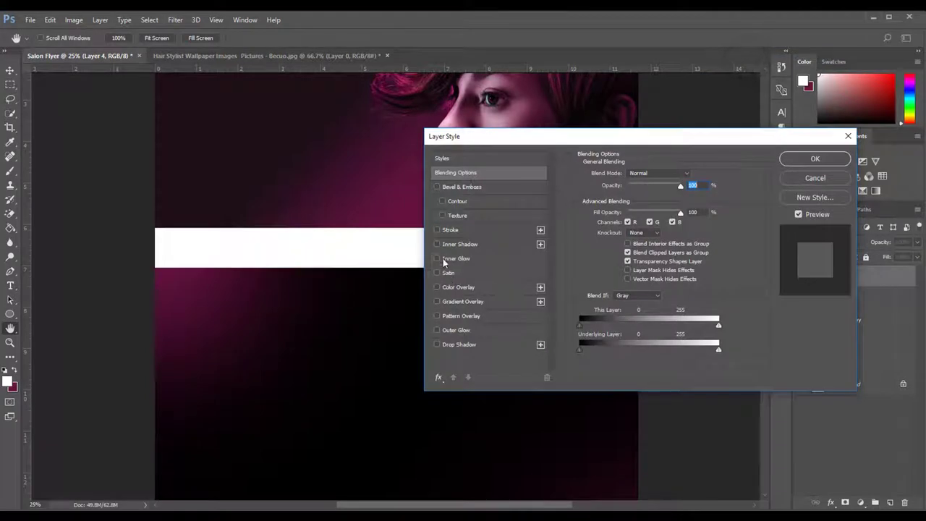
pyautogui.click(443, 258)
pyautogui.click(455, 286)
pyautogui.click(692, 174)
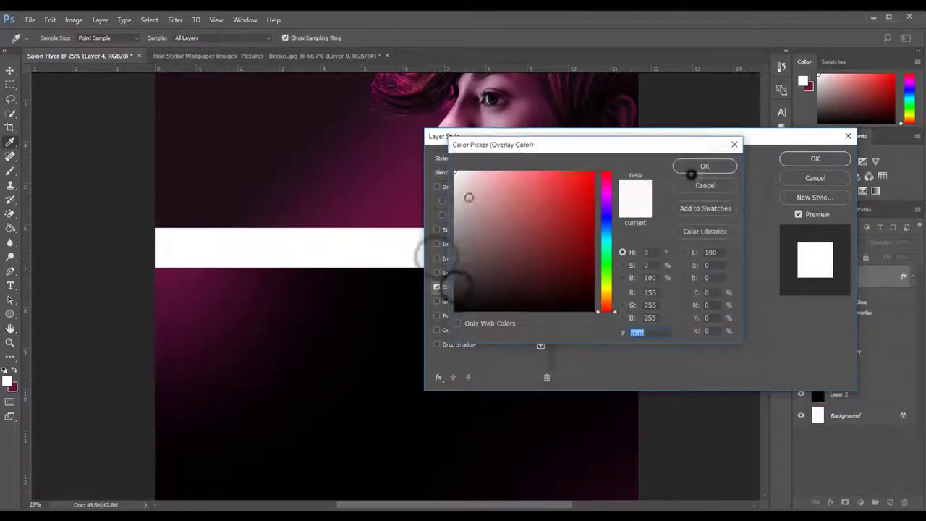
pyautogui.click(414, 211)
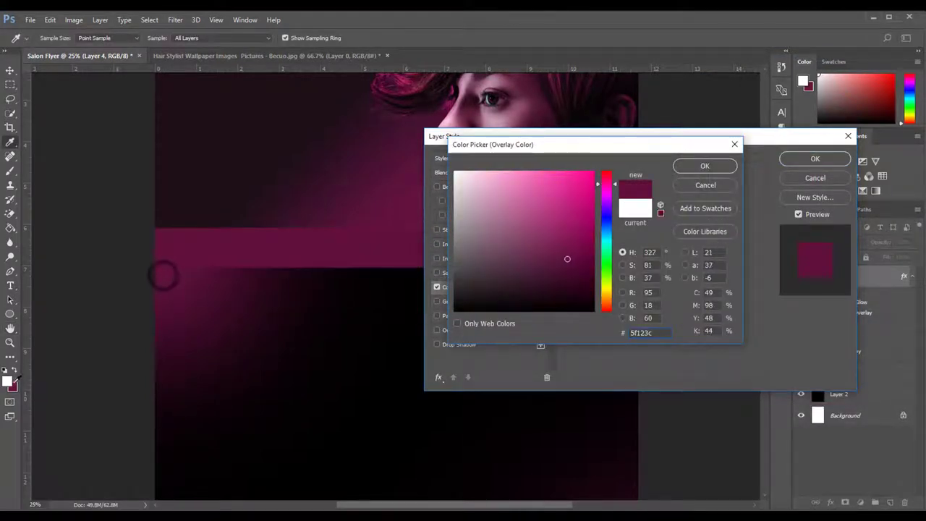
pyautogui.click(704, 168)
# Add an outside pink Stroke and an Outer Glow to the band, then apply.
pyautogui.click(448, 231)
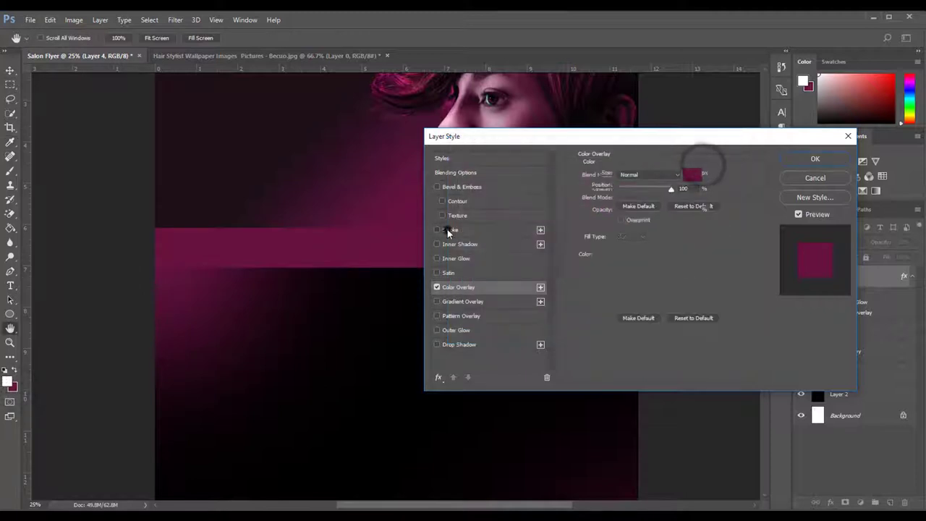
pyautogui.click(626, 185)
pyautogui.click(628, 196)
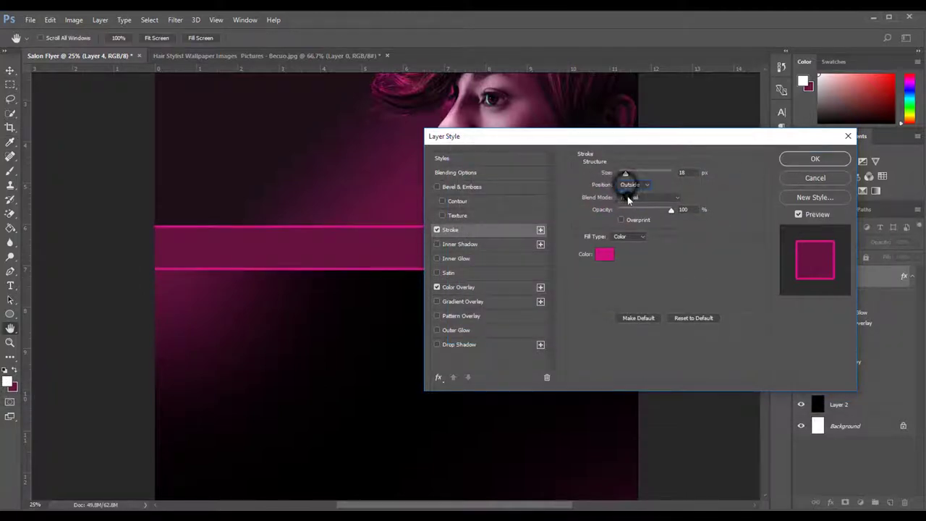
pyautogui.click(449, 331)
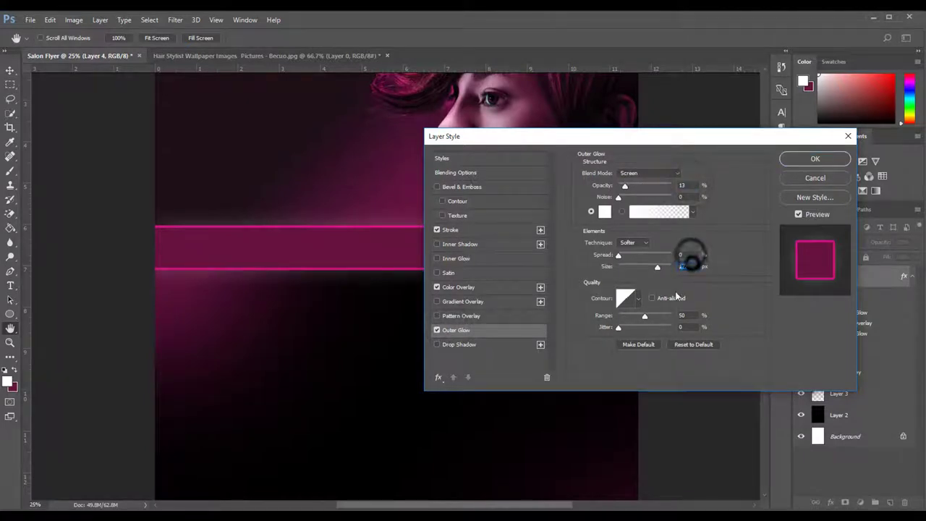
pyautogui.click(800, 158)
pyautogui.press('v')
pyautogui.hotkey('ctrl', '-')
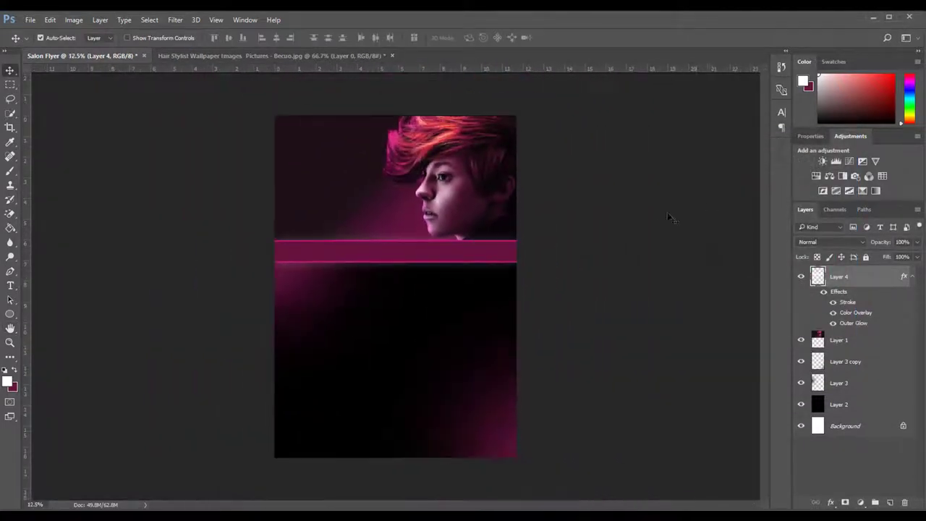
pyautogui.click(667, 214)
pyautogui.hotkey('ctrl', '+')
pyautogui.moveTo(308, 158); pyautogui.dragTo(330, 407)
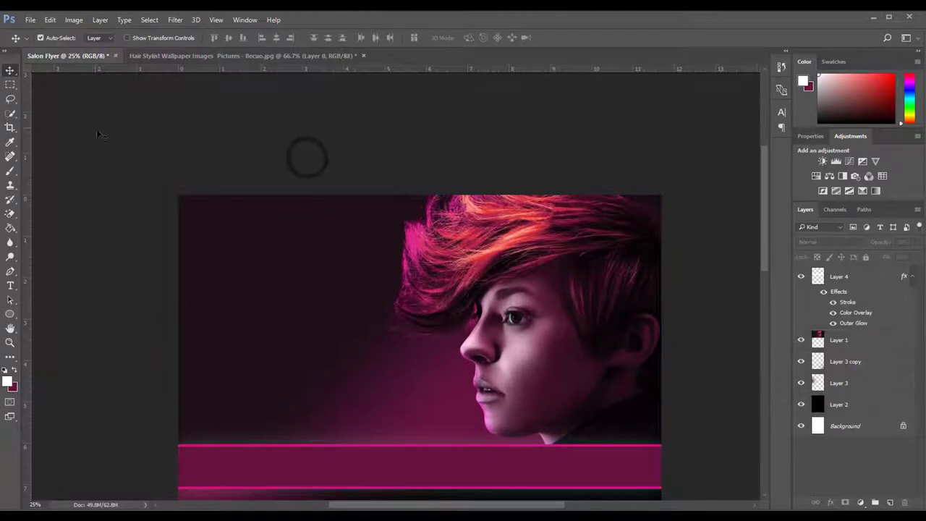
# Draw a rounded rectangle with 202 px radius and move it to the top-left edge.
pyautogui.moveTo(7, 315); pyautogui.dragTo(46, 333)
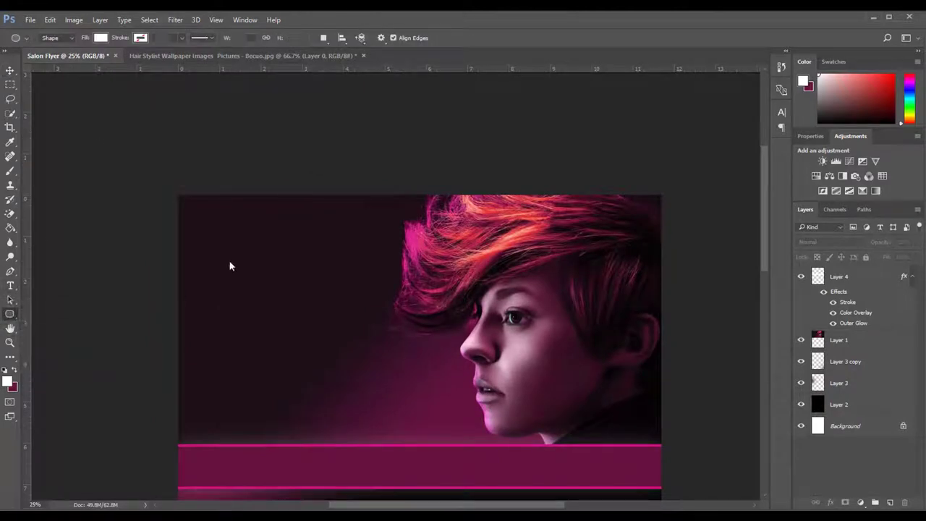
pyautogui.moveTo(236, 226)
pyautogui.mouseDown()
pyautogui.moveTo(263, 252)
pyautogui.moveTo(283, 331)
pyautogui.moveTo(293, 334)
pyautogui.mouseUp()
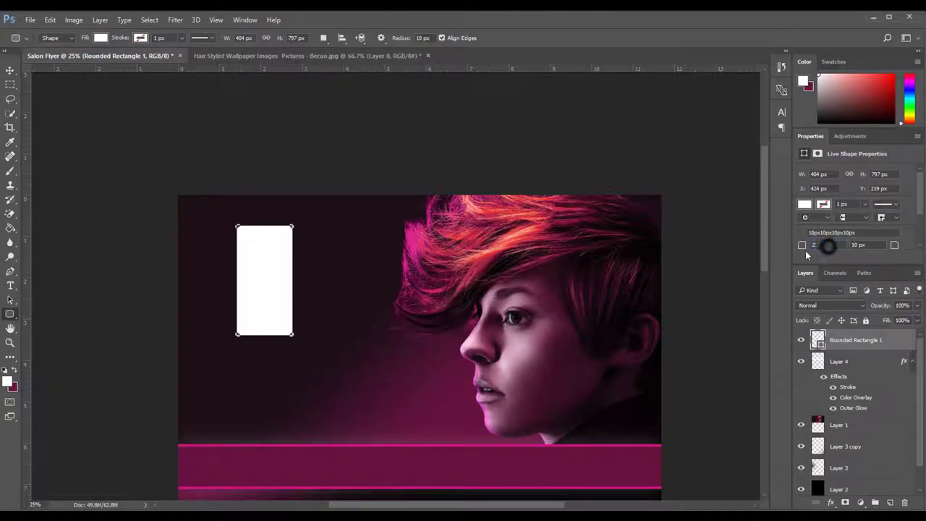
pyautogui.moveTo(807, 255); pyautogui.dragTo(839, 255)
pyautogui.press('v')
pyautogui.moveTo(280, 282); pyautogui.dragTo(244, 195)
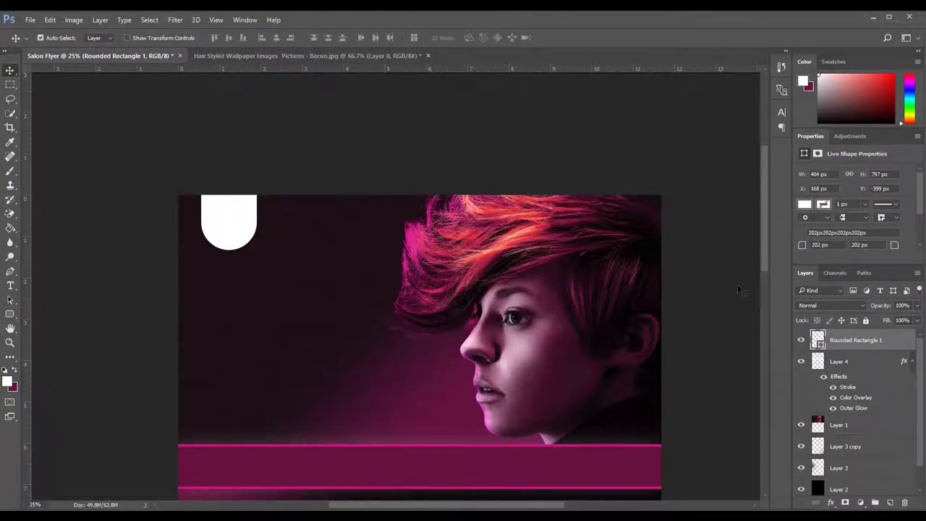
# Set the pill's fill to bright pink sampled from the band.
pyautogui.click(10, 314)
pyautogui.click(100, 38)
pyautogui.click(153, 59)
pyautogui.click(239, 447)
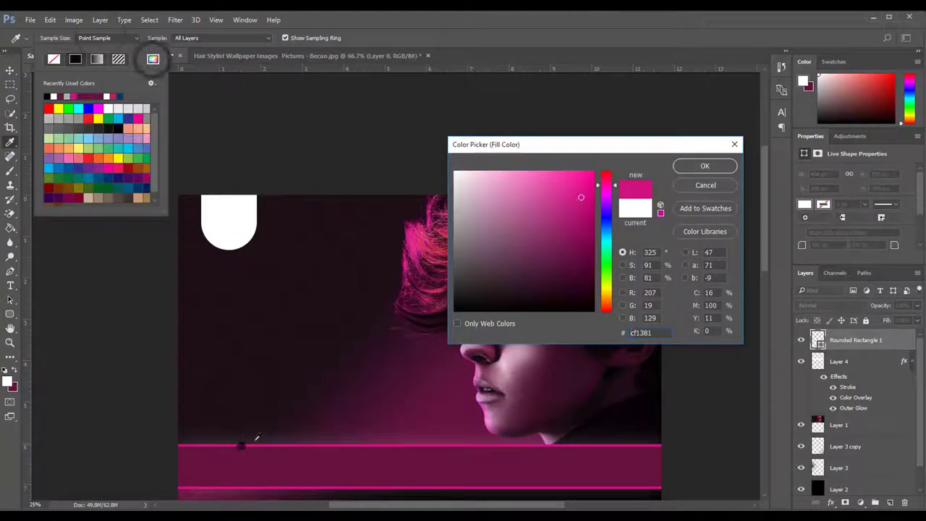
pyautogui.click(704, 160)
pyautogui.press('Escape')
pyautogui.press('v')
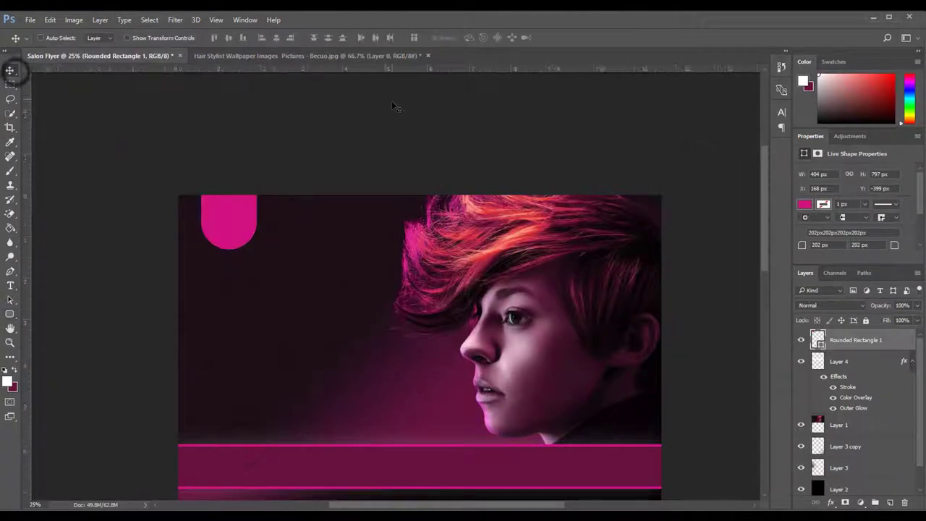
pyautogui.scroll(-2, 391, 100)
pyautogui.hotkey('ctrl', '+')
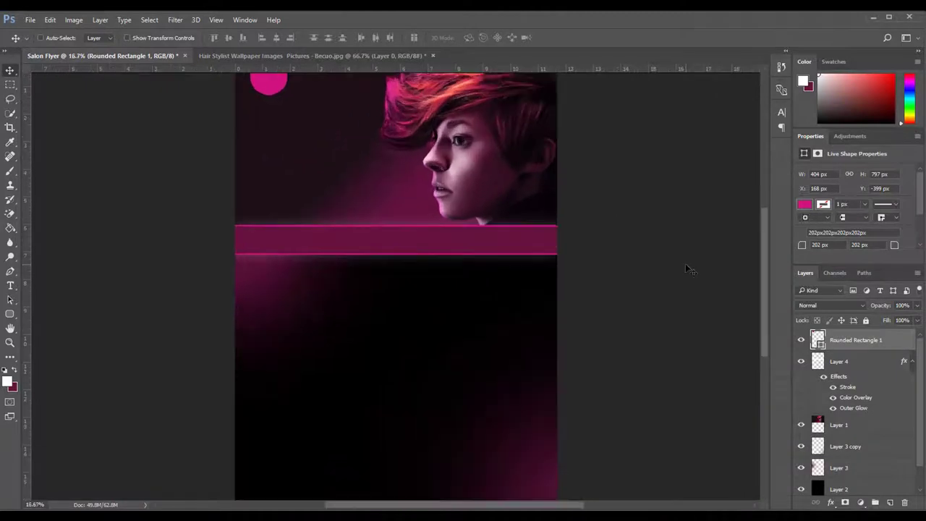
pyautogui.hotkey('ctrl', '+')
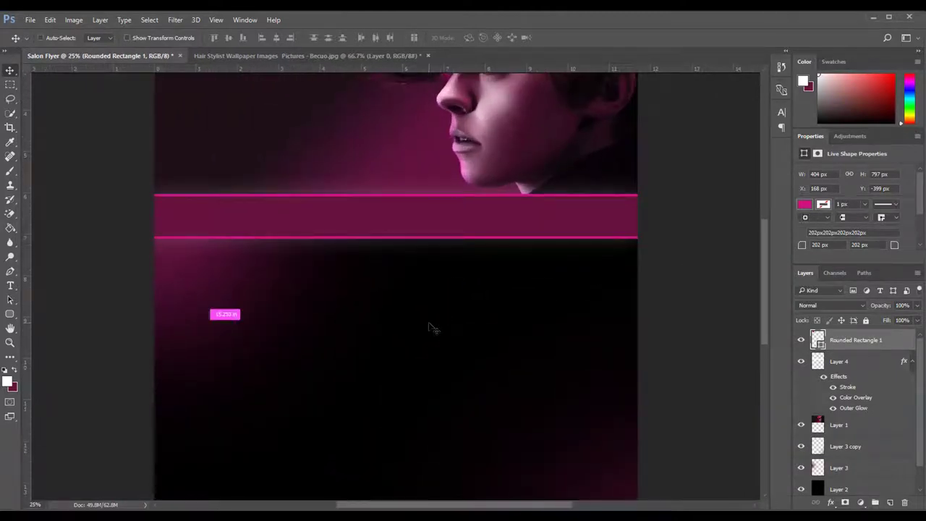
pyautogui.hotkey('ctrl', '-')
pyautogui.hotkey('ctrl', '-')
# Copy the pill lower, rotate it horizontal and stretch it into a bottom-left bar.
pyautogui.moveTo(303, 129); pyautogui.dragTo(349, 358)
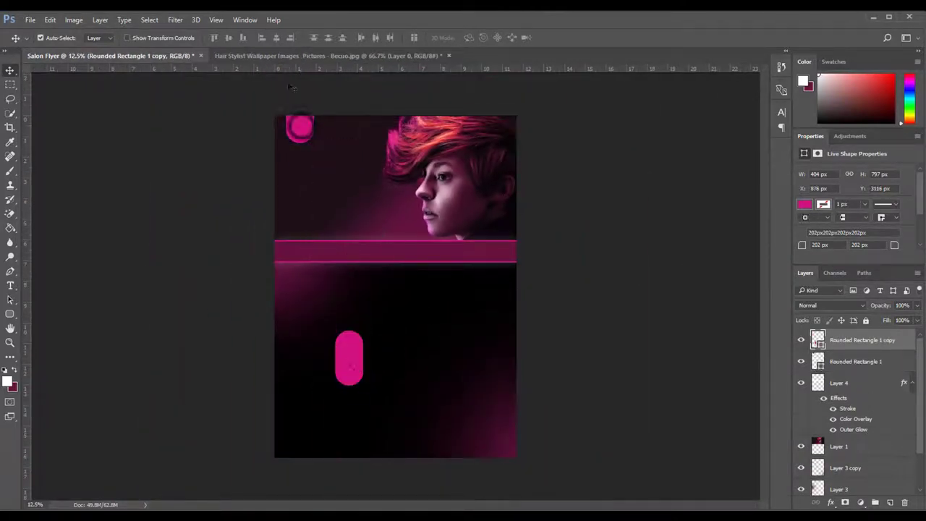
pyautogui.hotkey('ctrl', 't')
pyautogui.moveTo(405, 434); pyautogui.dragTo(444, 283)
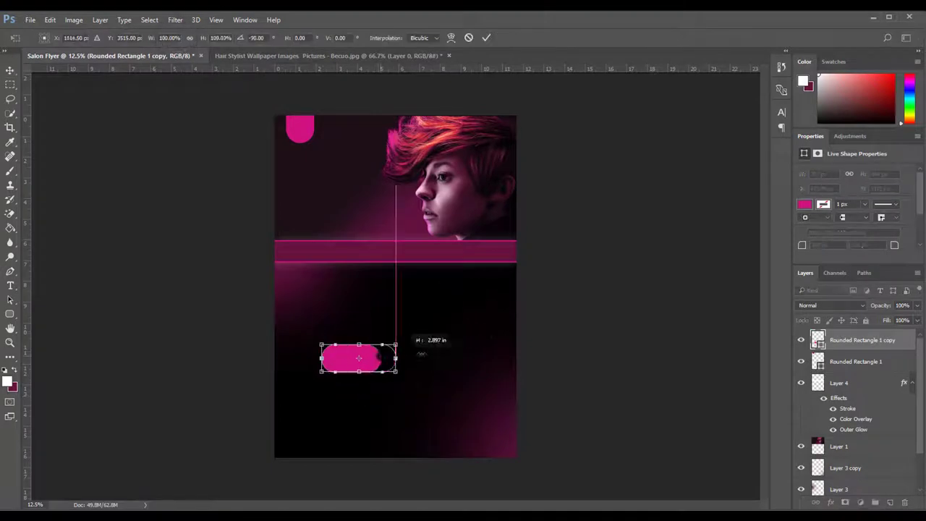
pyautogui.moveTo(377, 357)
pyautogui.mouseDown()
pyautogui.moveTo(480, 357)
pyautogui.moveTo(448, 357)
pyautogui.moveTo(357, 429)
pyautogui.mouseUp()
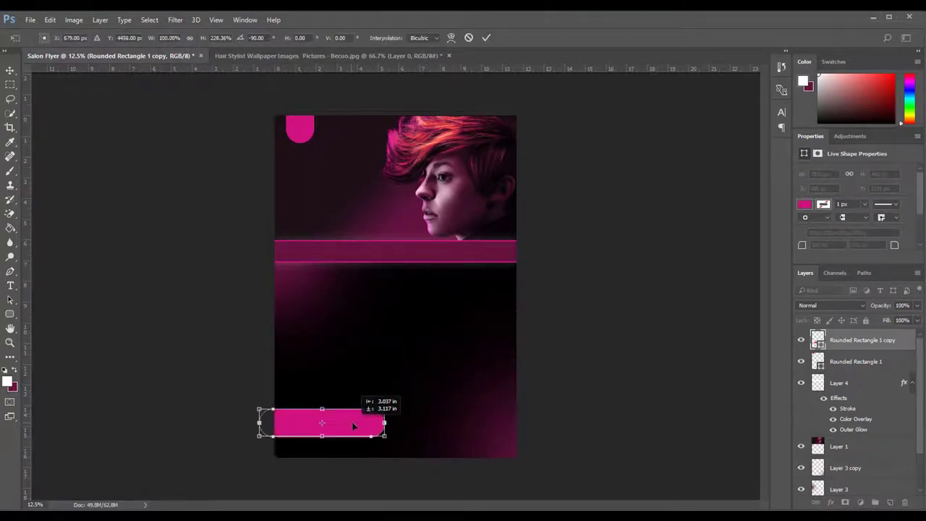
pyautogui.click(487, 37)
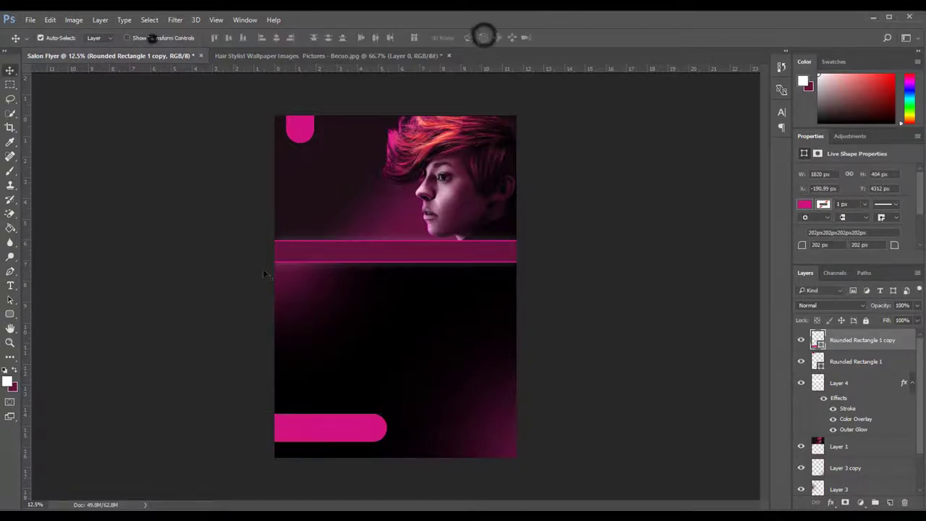
pyautogui.hotkey('ctrl', '+')
pyautogui.moveTo(379, 377); pyautogui.dragTo(386, 306)
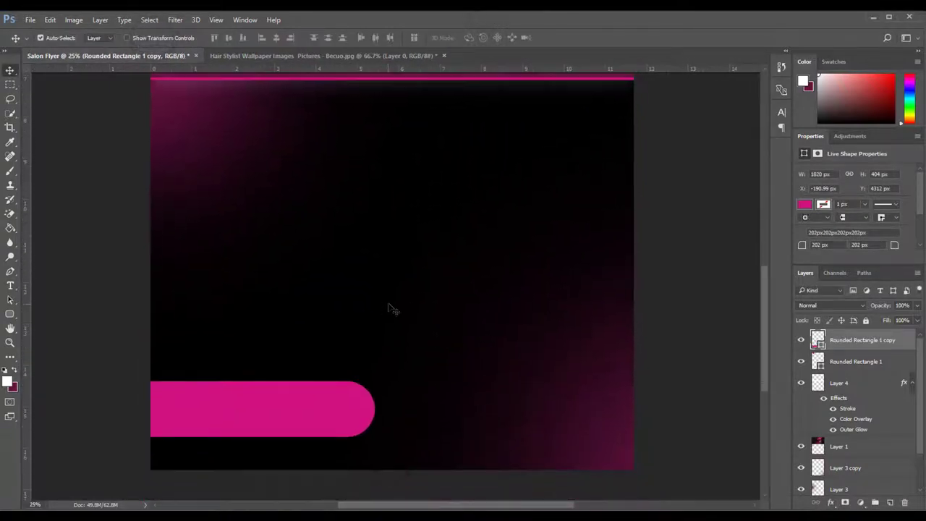
# Change the bottom pill's fill to dark maroon (#65133f).
pyautogui.click(13, 313)
pyautogui.click(98, 38)
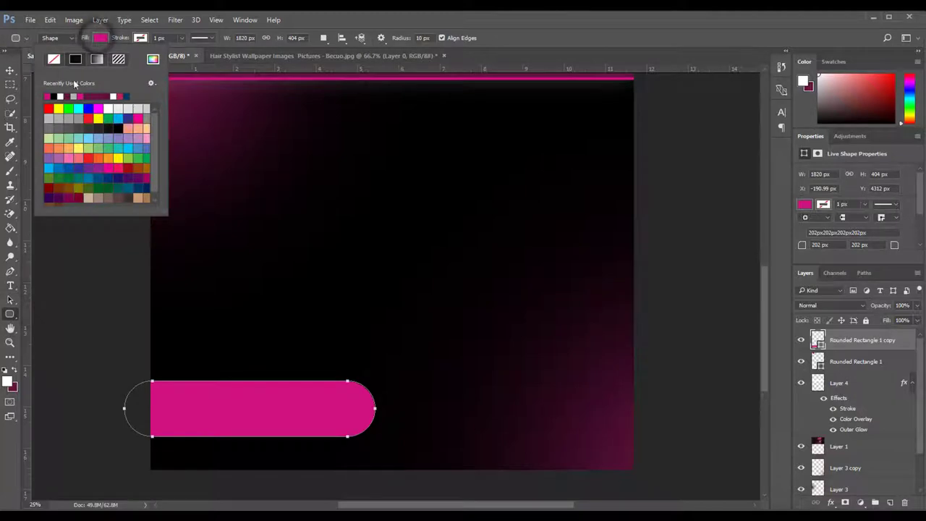
pyautogui.click(153, 59)
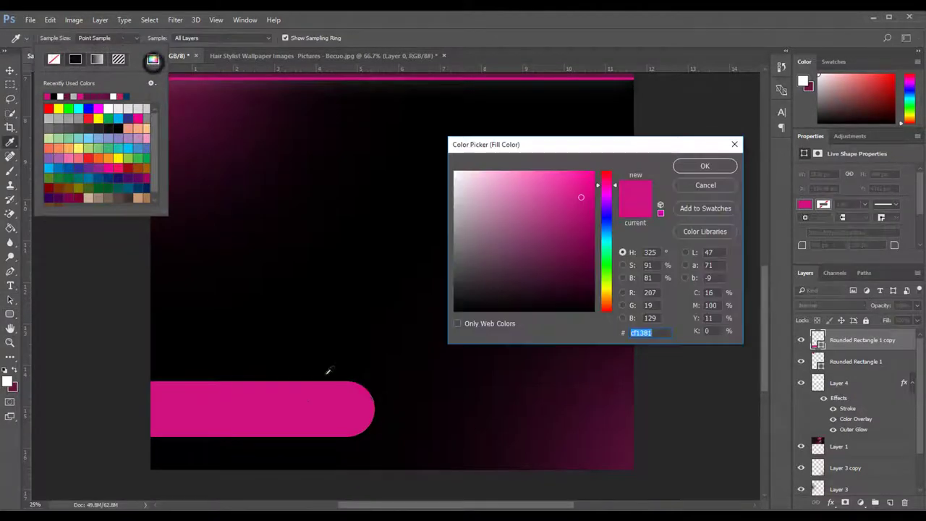
pyautogui.click(12, 383)
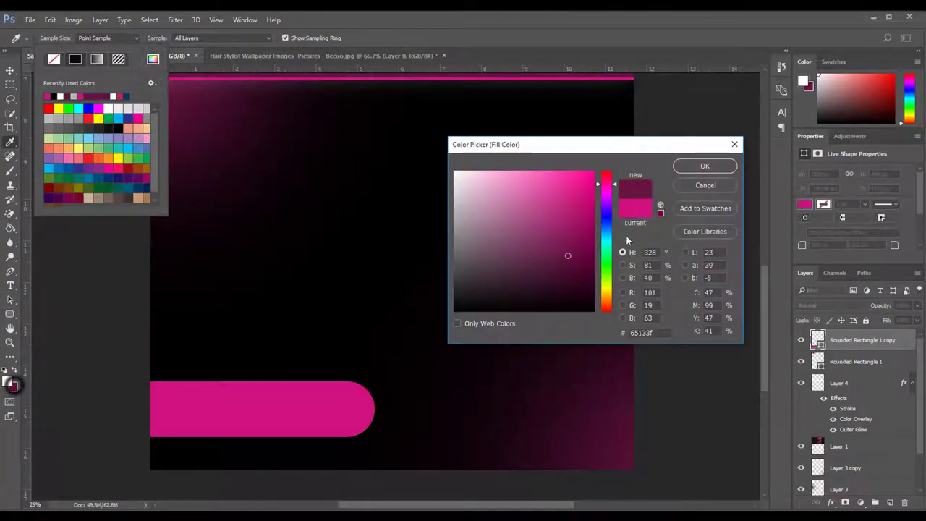
pyautogui.click(705, 166)
pyautogui.hotkey('ctrl', '-')
pyautogui.hotkey('ctrl', '-')
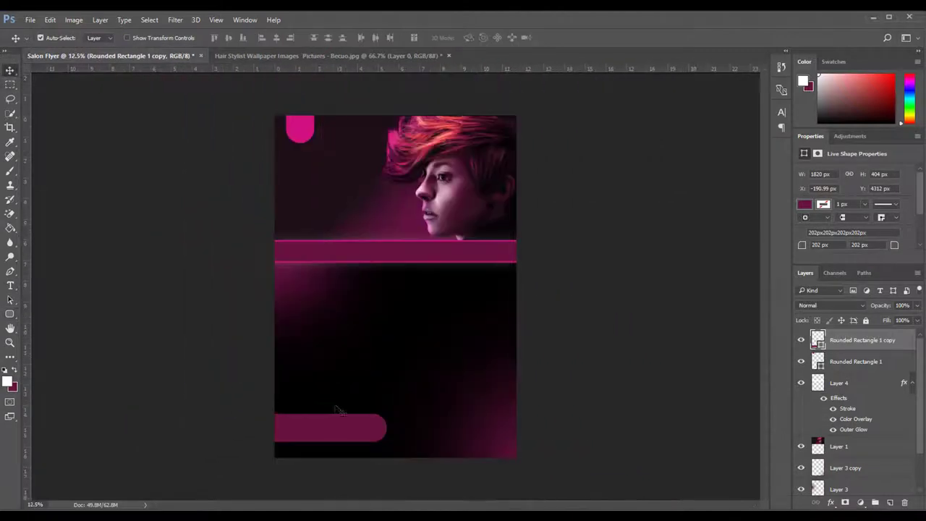
pyautogui.moveTo(332, 428); pyautogui.dragTo(334, 431)
pyautogui.hotkey('ctrl', '+')
pyautogui.moveTo(389, 444)
pyautogui.mouseDown()
pyautogui.moveTo(419, 283)
pyautogui.moveTo(411, 285)
pyautogui.mouseUp()
pyautogui.hotkey('ctrl', '+')
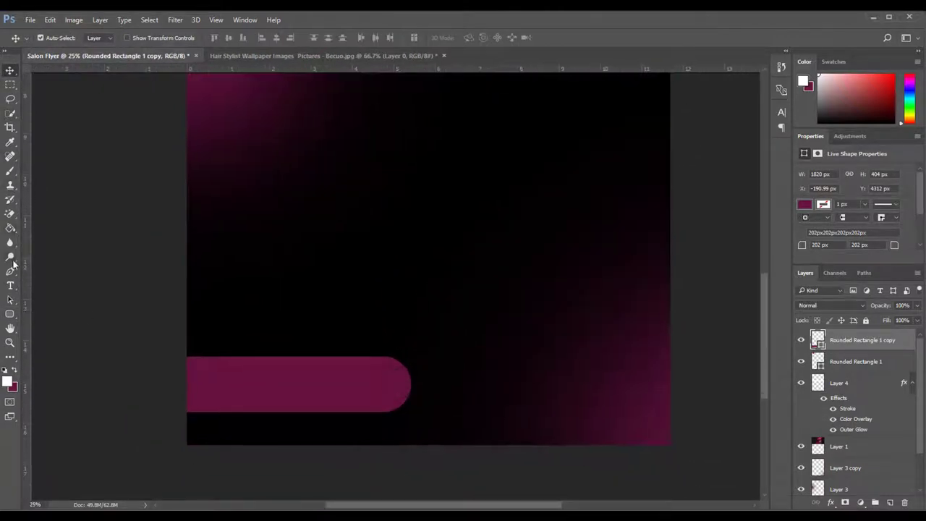
# Draw a circular elliptical selection over the rounded right end of the bottom maroon pill.
pyautogui.rightClick(9, 86)
pyautogui.click(43, 96)
pyautogui.moveTo(346, 373); pyautogui.dragTo(410, 413)
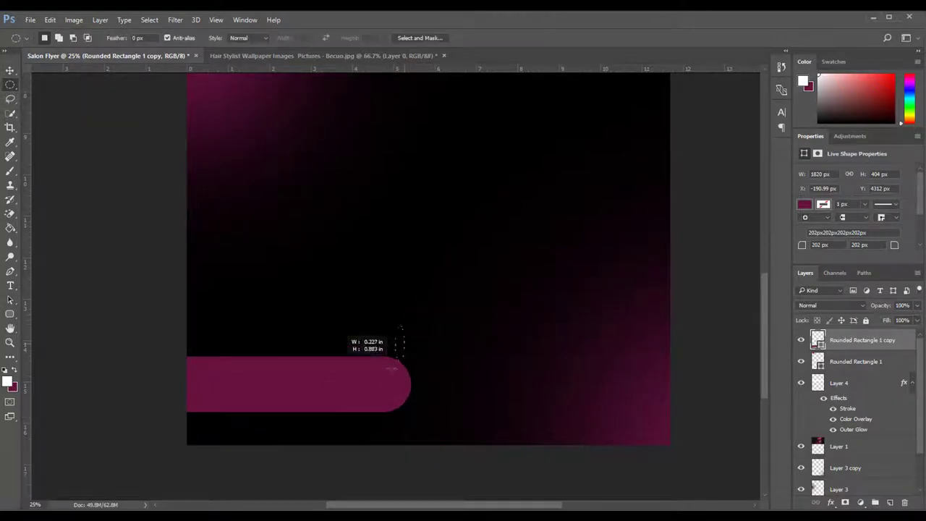
pyautogui.moveTo(391, 369); pyautogui.dragTo(354, 392)
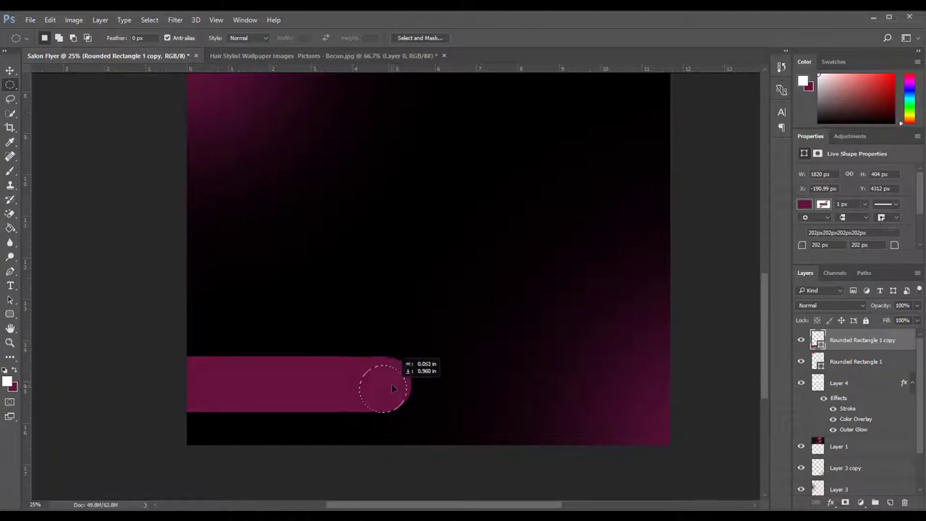
pyautogui.moveTo(389, 378); pyautogui.dragTo(391, 384)
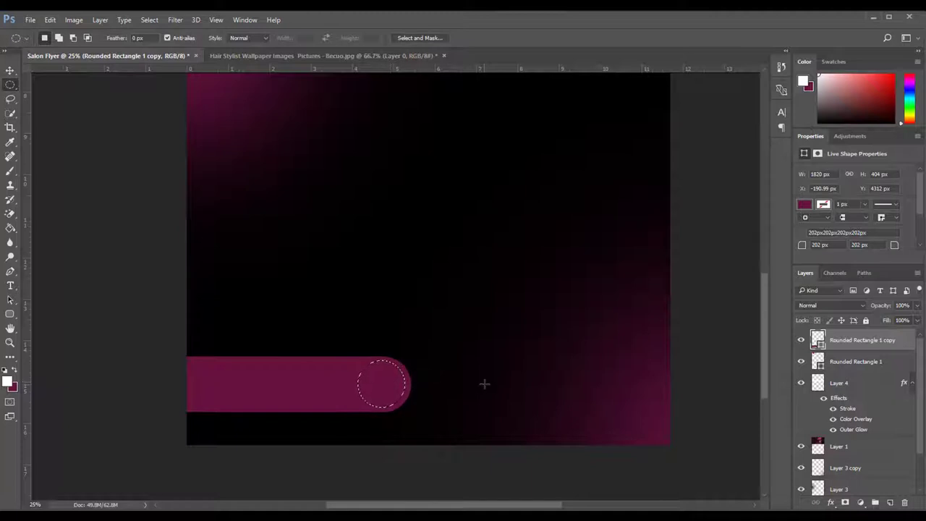
pyautogui.hotkey('ctrl', '+')
pyautogui.scroll(-2, 484, 383)
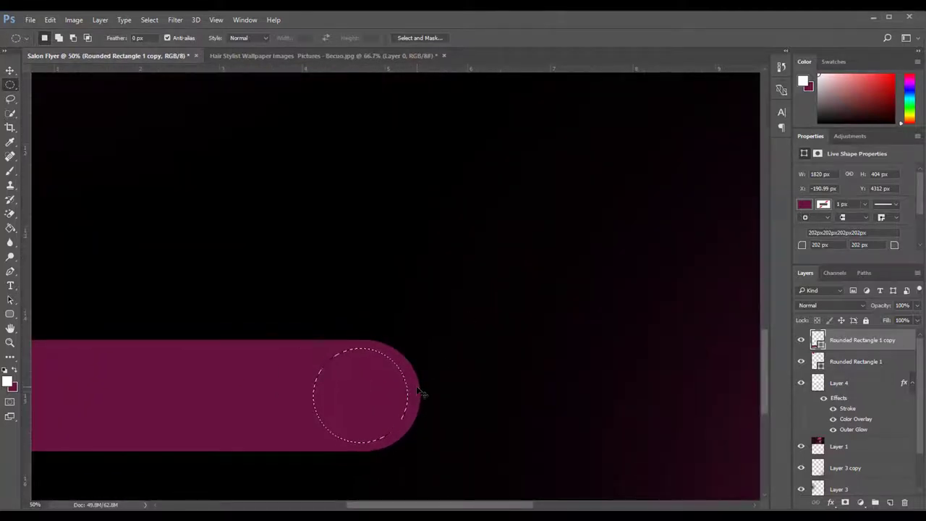
# Rasterize Rounded Rectangle 1 and its copy, delete the pill inside the circle, then deselect.
pyautogui.rightClick(839, 361)
pyautogui.click(723, 209)
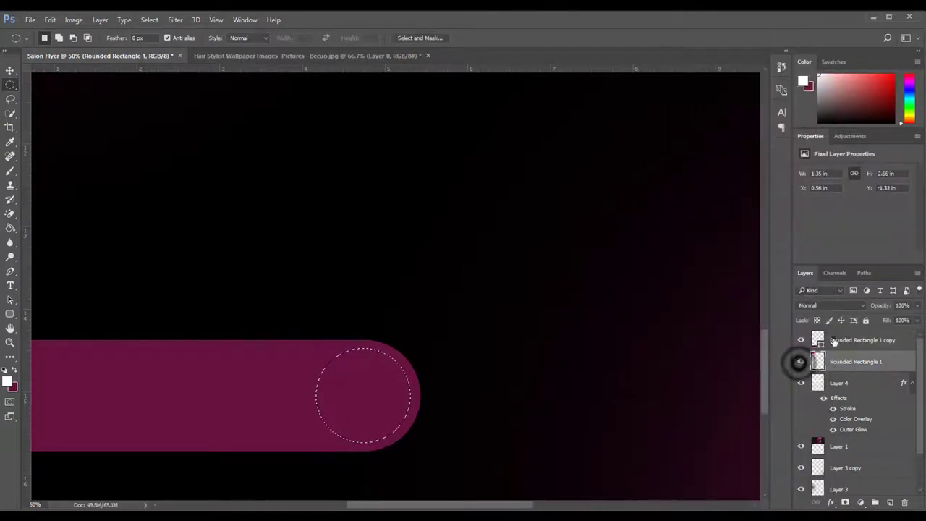
pyautogui.rightClick(835, 341)
pyautogui.click(724, 209)
pyautogui.click(800, 340)
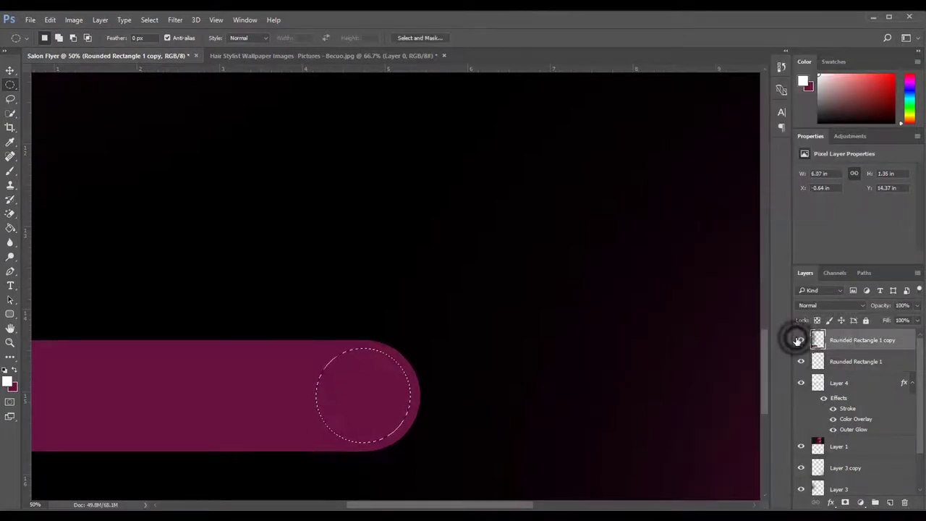
pyautogui.press('Delete')
pyautogui.hotkey('ctrl', 'd')
pyautogui.hotkey('ctrl', '-')
pyautogui.hotkey('ctrl', '-')
pyautogui.hotkey('ctrl', '-')
pyautogui.hotkey('ctrl', '-')
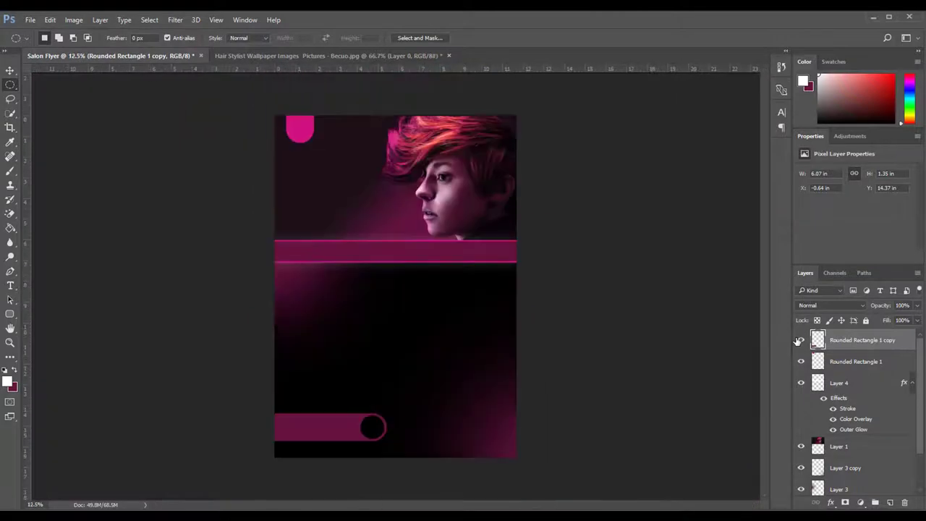
pyautogui.hotkey('ctrl', '+')
# Draw a hexagon below the pink band with the Polygon tool.
pyautogui.rightClick(11, 313)
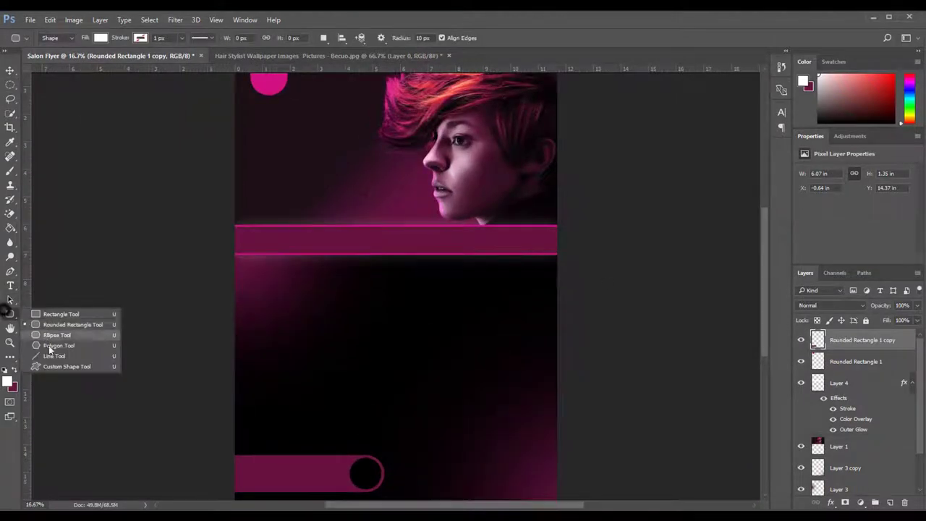
pyautogui.click(49, 345)
pyautogui.moveTo(318, 362); pyautogui.dragTo(363, 396)
pyautogui.click(101, 38)
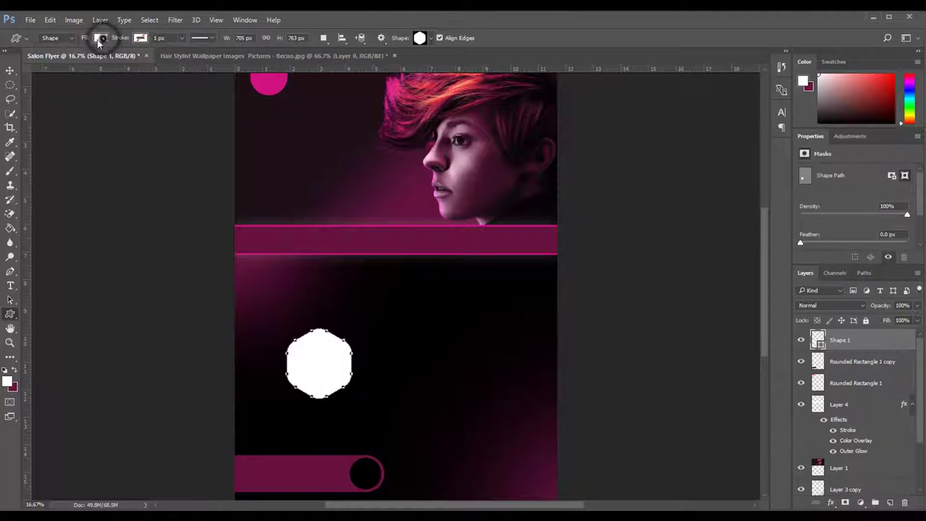
pyautogui.click(101, 38)
pyautogui.click(55, 60)
# Give the hexagon a dark magenta fill and a 23.79 px pink outline, then reposition it.
pyautogui.click(138, 39)
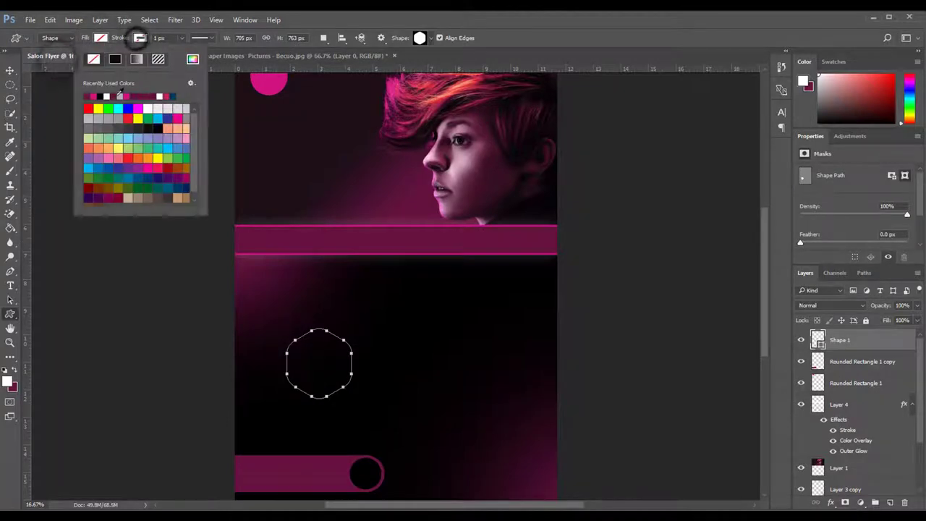
pyautogui.click(182, 38)
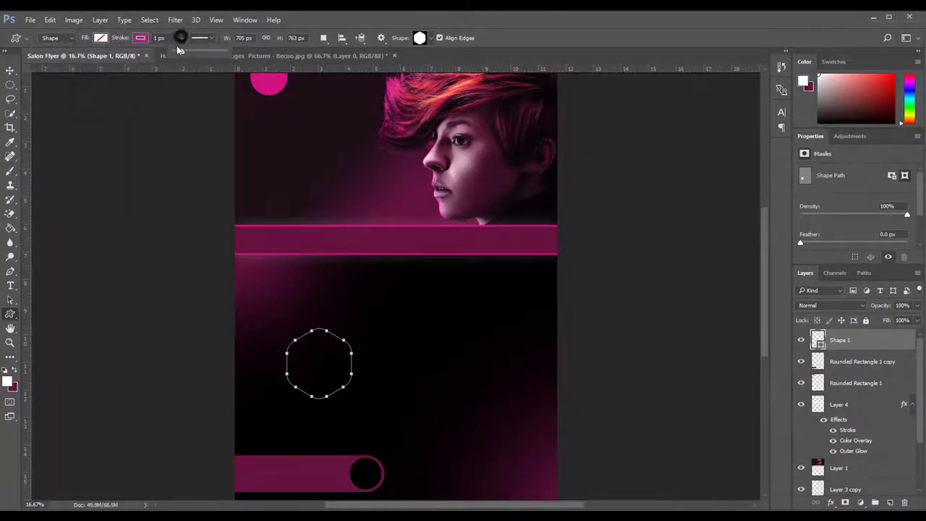
pyautogui.click(101, 38)
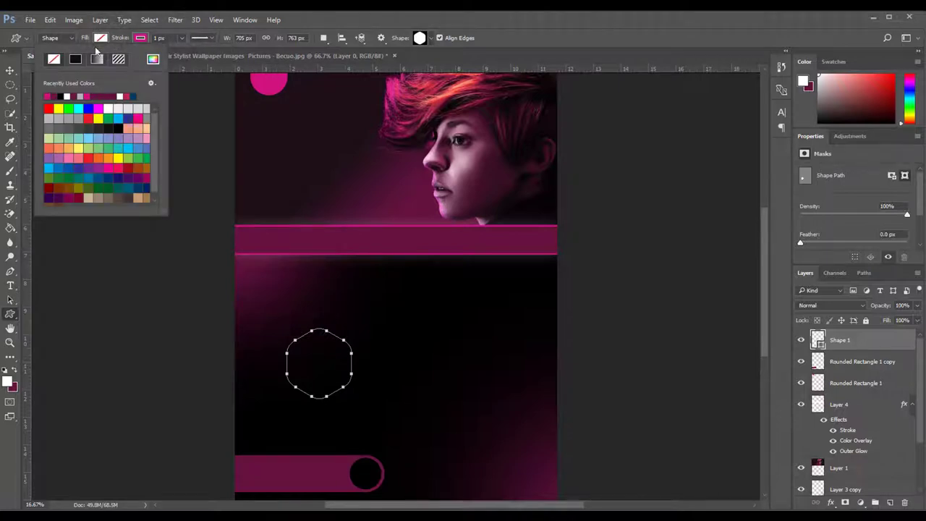
pyautogui.click(48, 94)
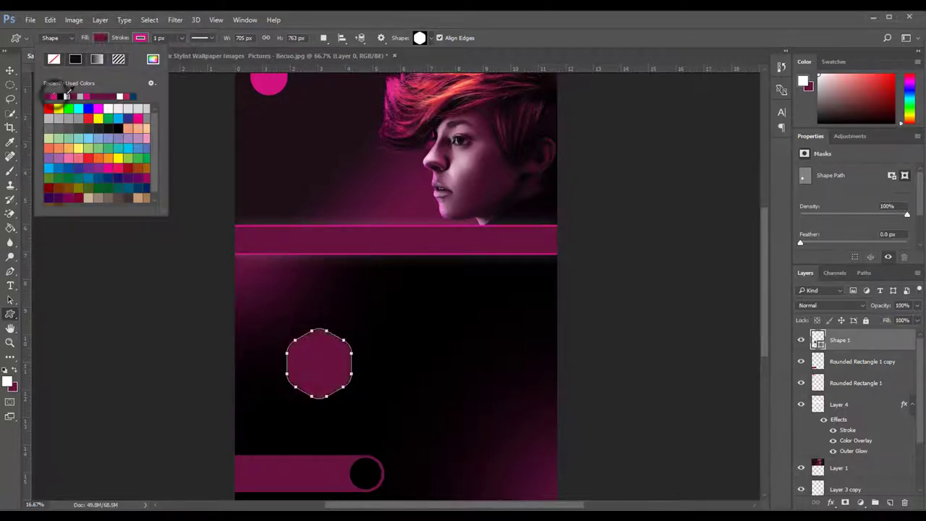
pyautogui.click(141, 37)
pyautogui.click(181, 37)
pyautogui.moveTo(174, 52); pyautogui.dragTo(187, 54)
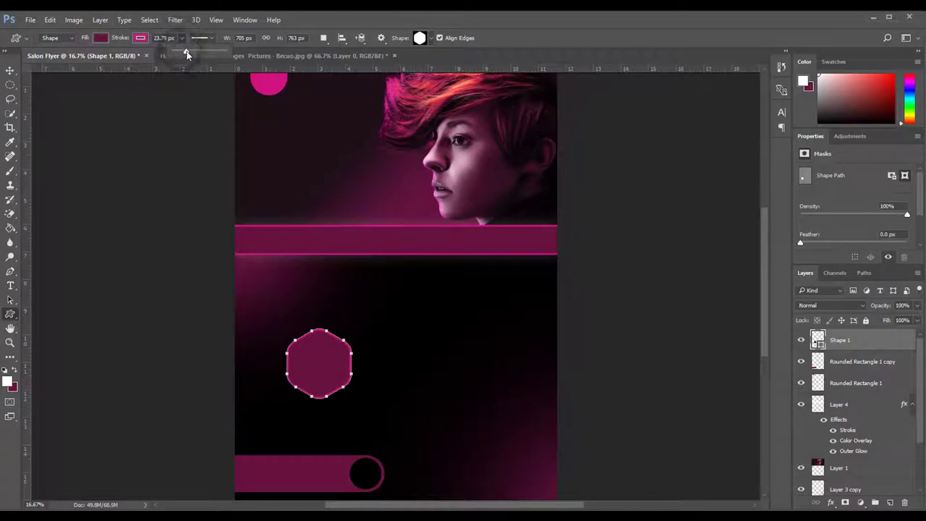
pyautogui.press('v')
pyautogui.moveTo(338, 372)
pyautogui.mouseDown()
pyautogui.moveTo(307, 338)
pyautogui.moveTo(403, 332)
pyautogui.moveTo(514, 353)
pyautogui.mouseUp()
# Set each hexagon layer's pink outline width to 15.60 px in the options bar.
pyautogui.hotkey('ctrl', '+')
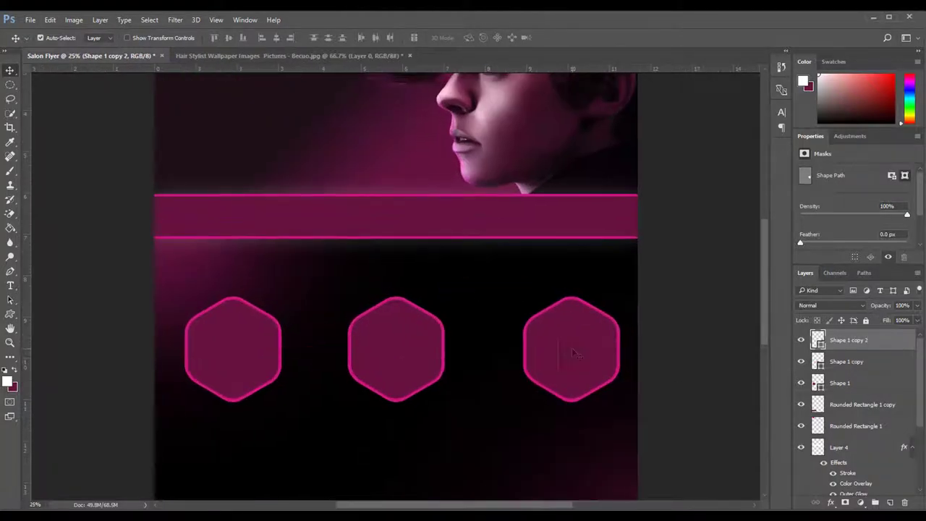
pyautogui.scroll(-3, 479, 360)
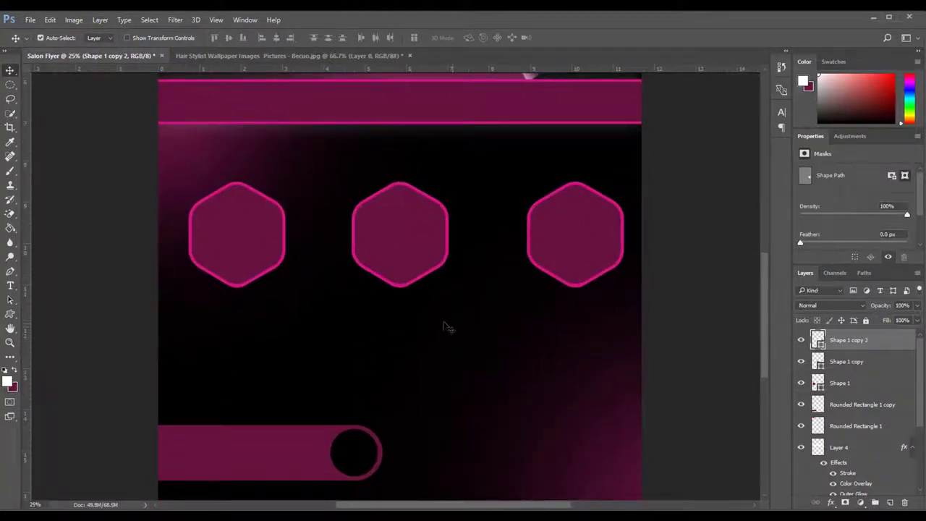
pyautogui.click(10, 314)
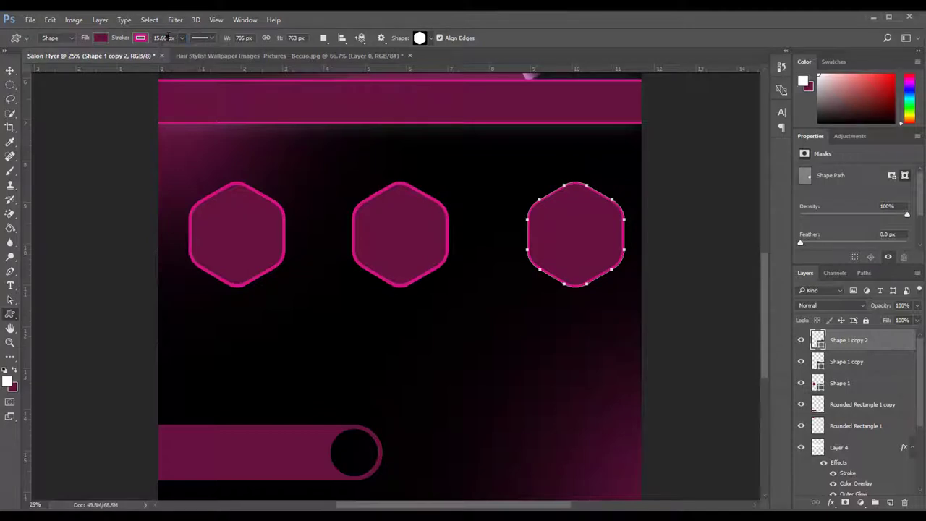
pyautogui.rightClick(166, 38)
pyautogui.click(163, 38)
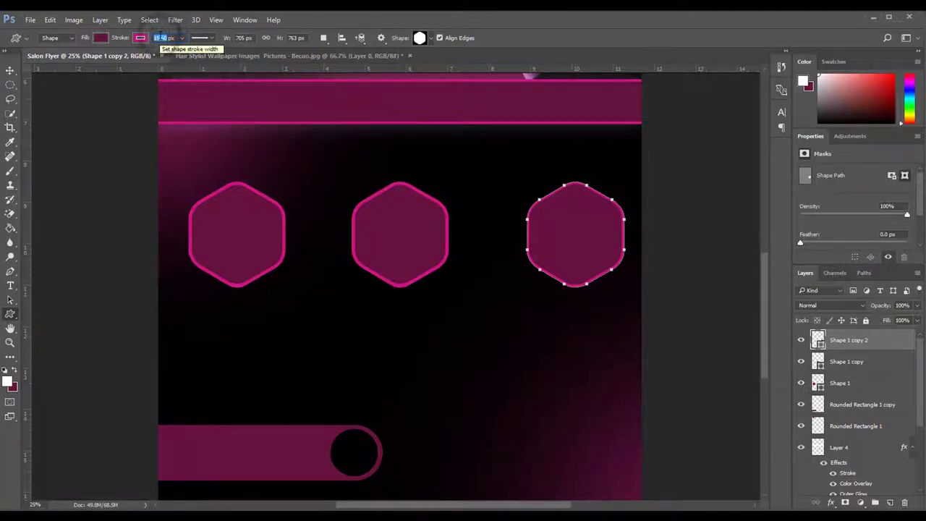
pyautogui.click(851, 359)
pyautogui.click(163, 37)
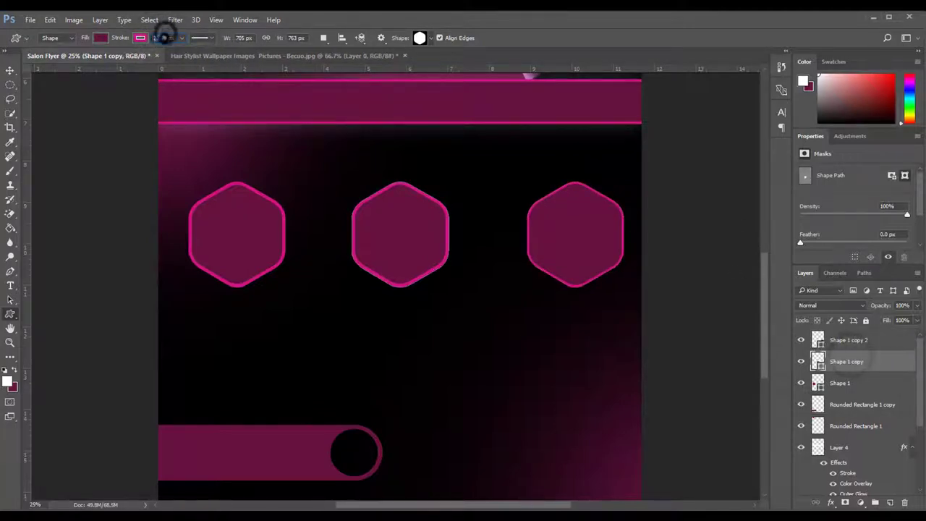
pyautogui.click(840, 383)
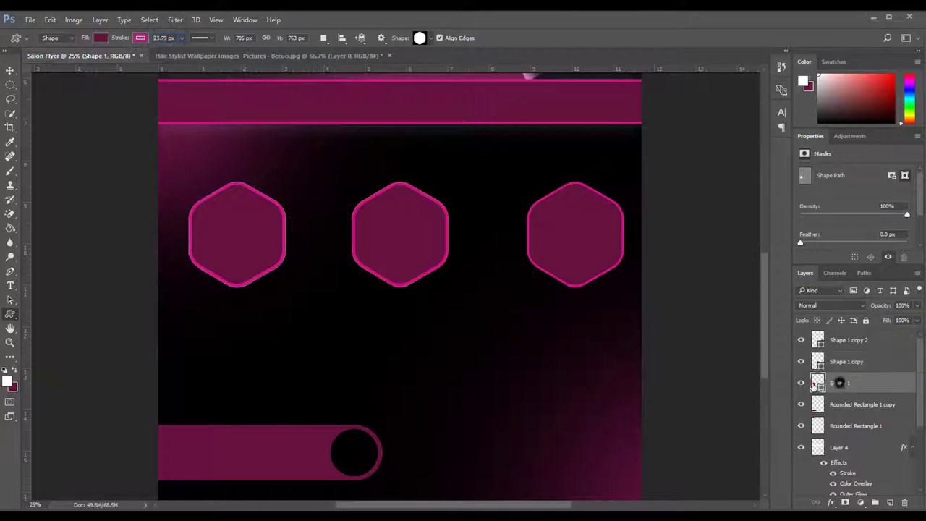
pyautogui.moveTo(165, 38); pyautogui.dragTo(125, 48)
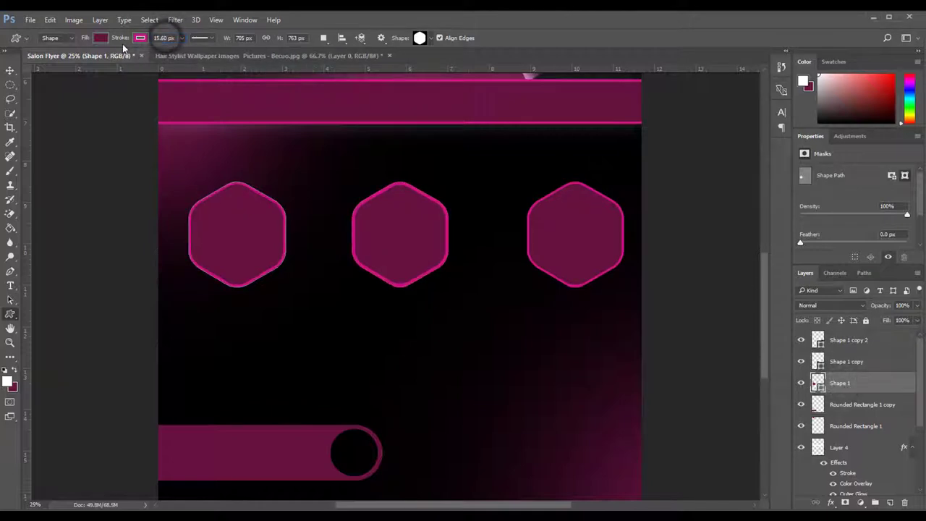
pyautogui.click(850, 365)
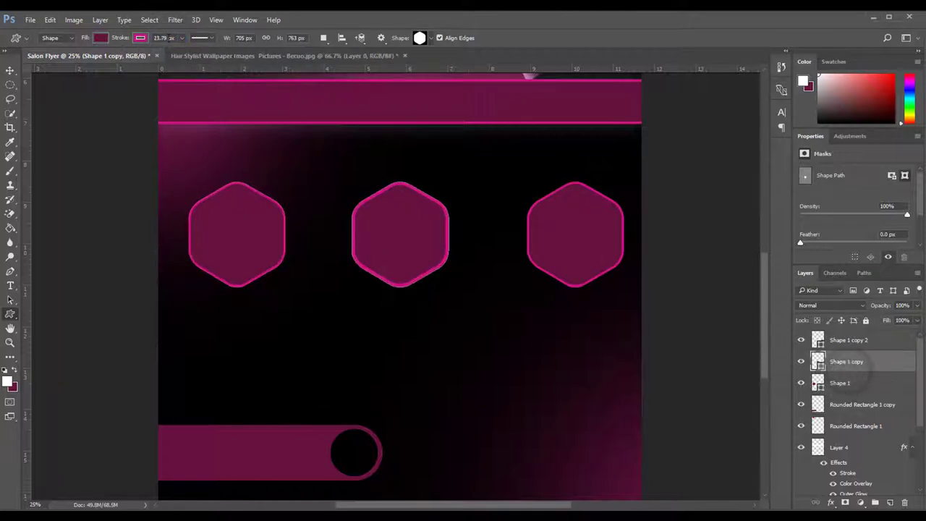
pyautogui.press('v')
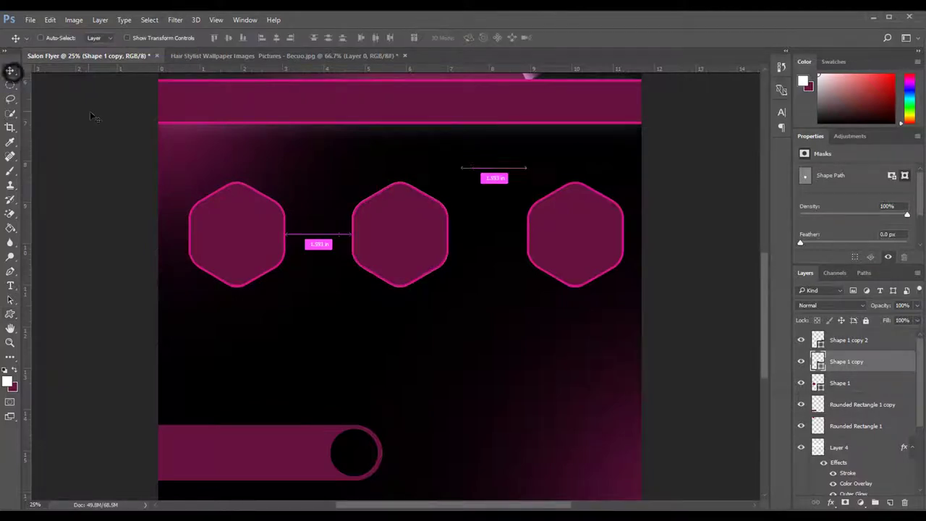
pyautogui.hotkey('ctrl', '-')
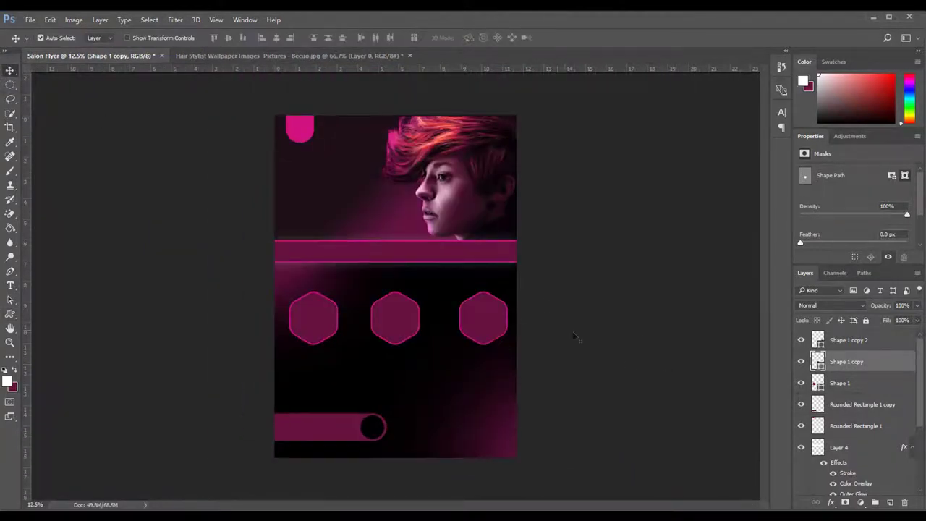
# Select all three hexagon layers and scale them up to about 113%.
pyautogui.keyDown('shift'); pyautogui.click(846, 340); pyautogui.keyUp('shift')
pyautogui.keyDown('shift'); pyautogui.click(841, 383); pyautogui.keyUp('shift')
pyautogui.click(128, 37)
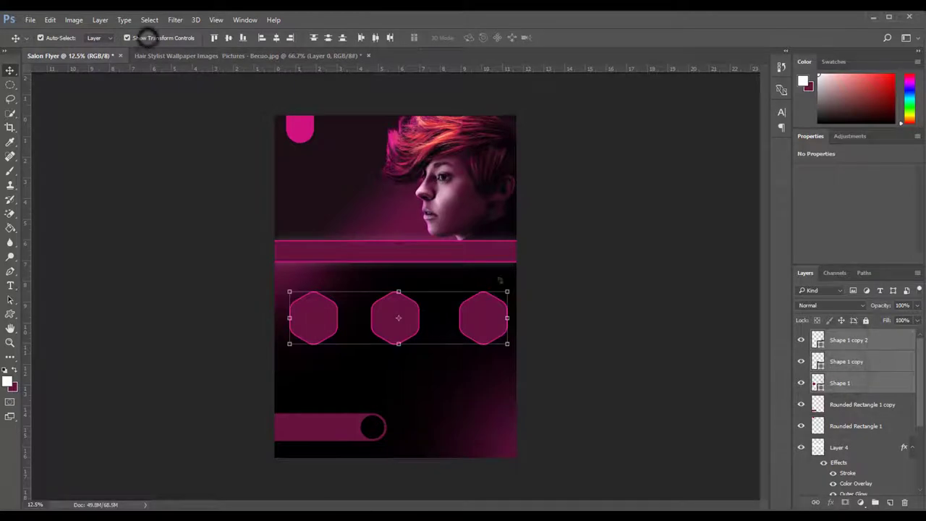
pyautogui.moveTo(507, 292); pyautogui.dragTo(523, 288)
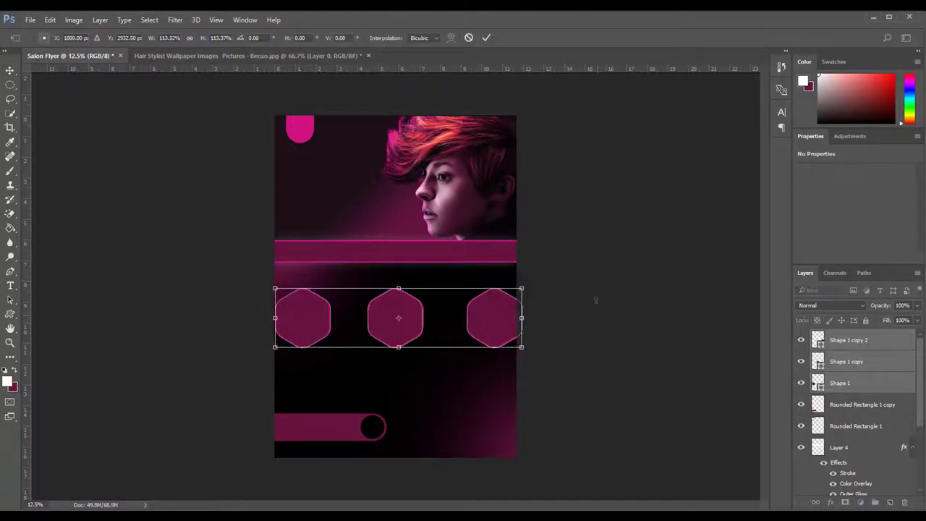
pyautogui.click(487, 37)
# Move the right and left hexagons inward for even spacing, then nudge the whole row left.
pyautogui.click(848, 340)
pyautogui.moveTo(508, 326); pyautogui.dragTo(490, 326)
pyautogui.click(845, 382)
pyautogui.moveTo(311, 318); pyautogui.dragTo(327, 324)
pyautogui.keyDown('shift'); pyautogui.click(858, 338); pyautogui.keyUp('shift')
pyautogui.moveTo(471, 321); pyautogui.dragTo(468, 321)
pyautogui.click(615, 350)
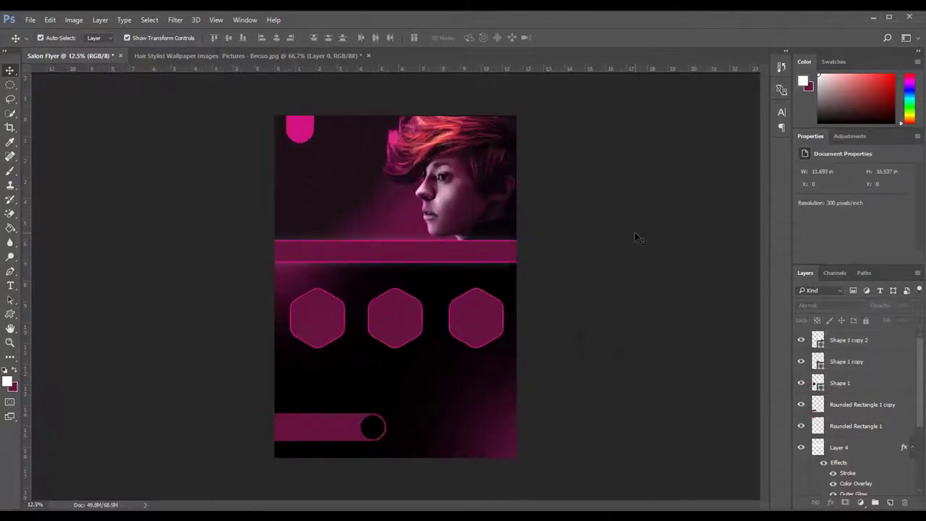
pyautogui.hotkey('ctrl', '+')
pyautogui.scroll(-2, 423, 340)
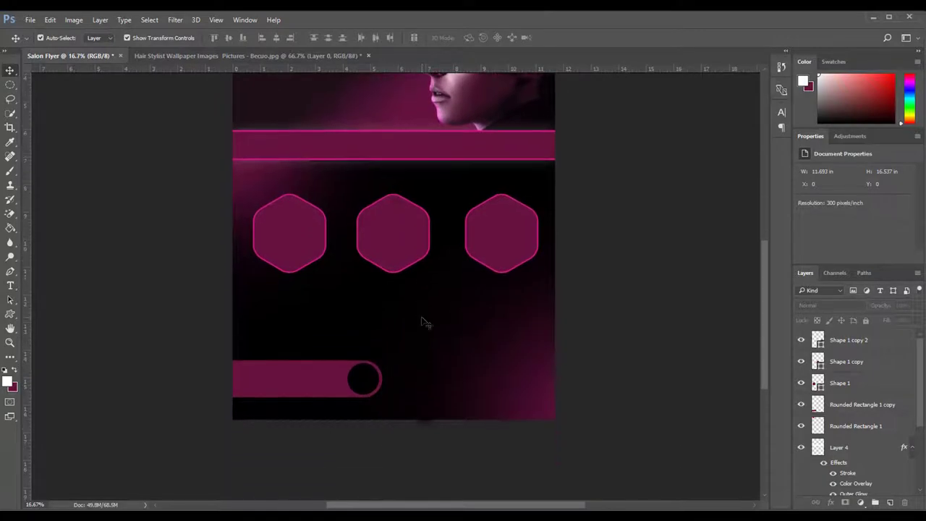
pyautogui.click(11, 314)
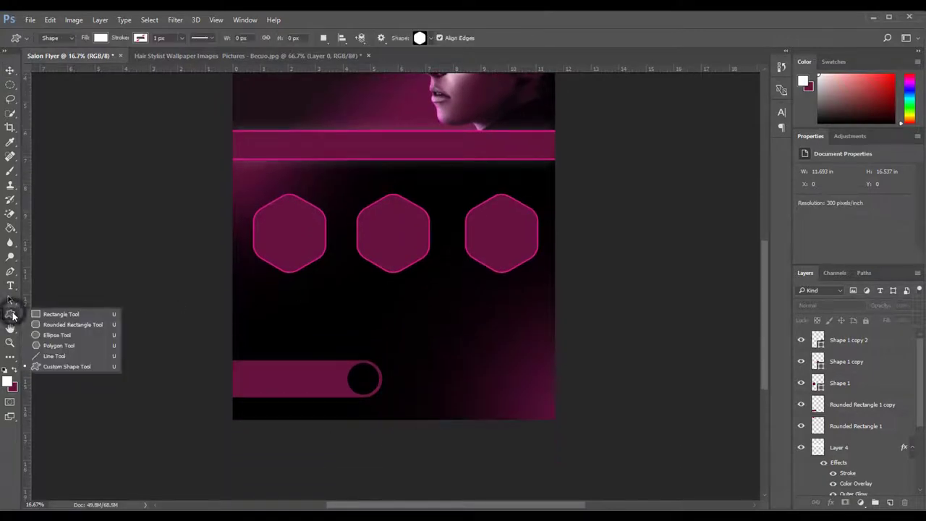
# Undo a trial rectangle, group the three hexagons as Group 1 and add both rounded-rectangle layers.
pyautogui.click(53, 312)
pyautogui.click(856, 341)
pyautogui.moveTo(263, 299); pyautogui.dragTo(311, 328)
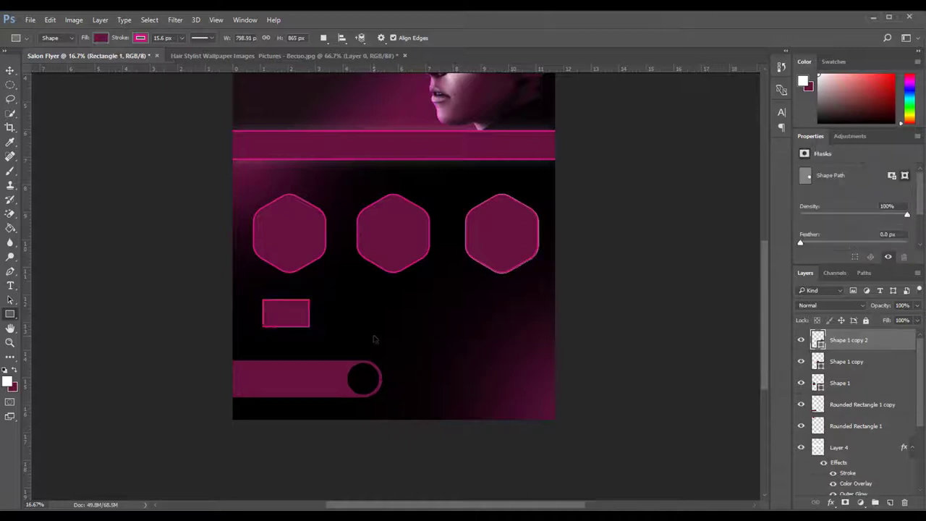
pyautogui.hotkey('ctrl', 'z')
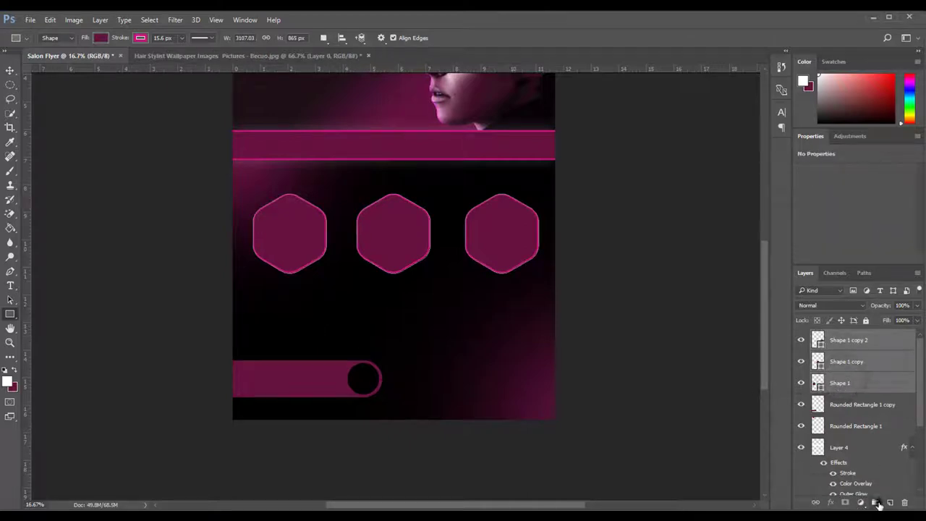
pyautogui.click(876, 502)
pyautogui.click(851, 373)
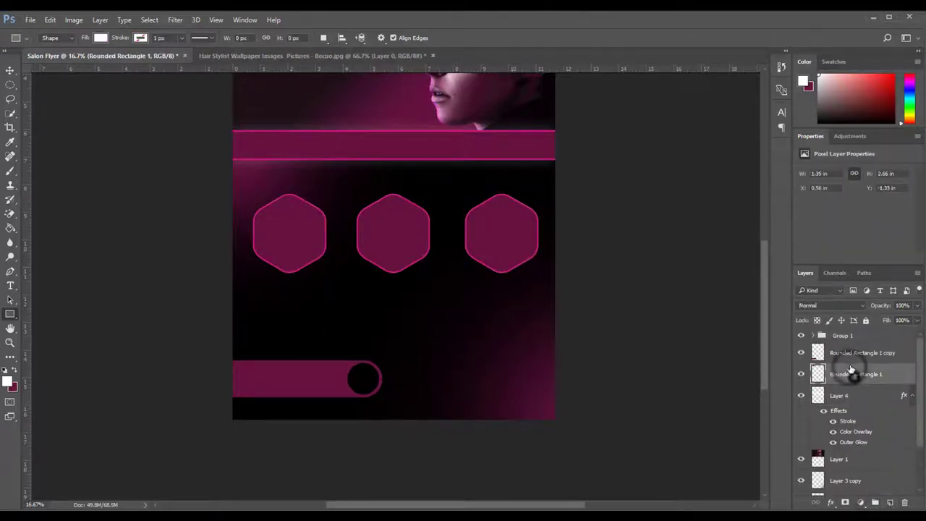
pyautogui.keyDown('shift'); pyautogui.click(845, 352); pyautogui.keyUp('shift')
pyautogui.moveTo(844, 352); pyautogui.dragTo(847, 337)
# Toggle visibility of the hexagon and bar layers inside Group 1 to identify them.
pyautogui.click(814, 336)
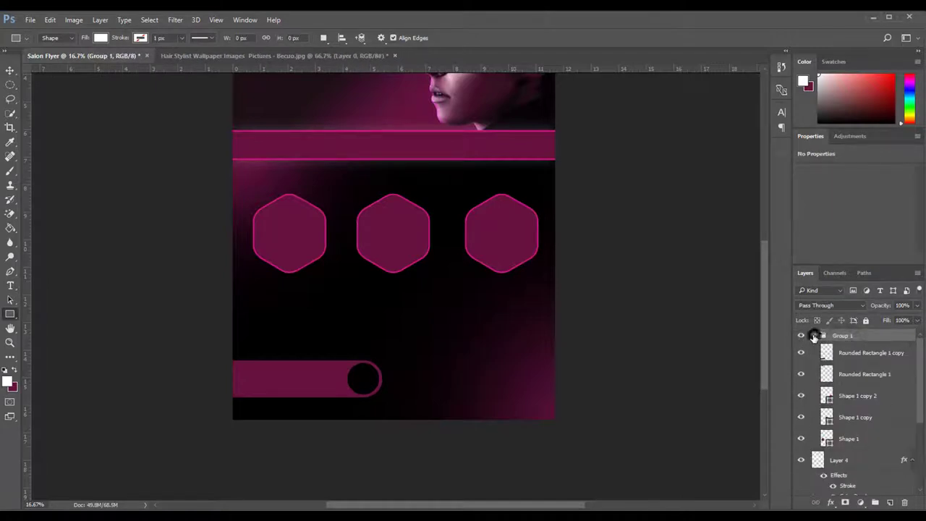
pyautogui.click(800, 438)
pyautogui.click(800, 439)
pyautogui.click(801, 418)
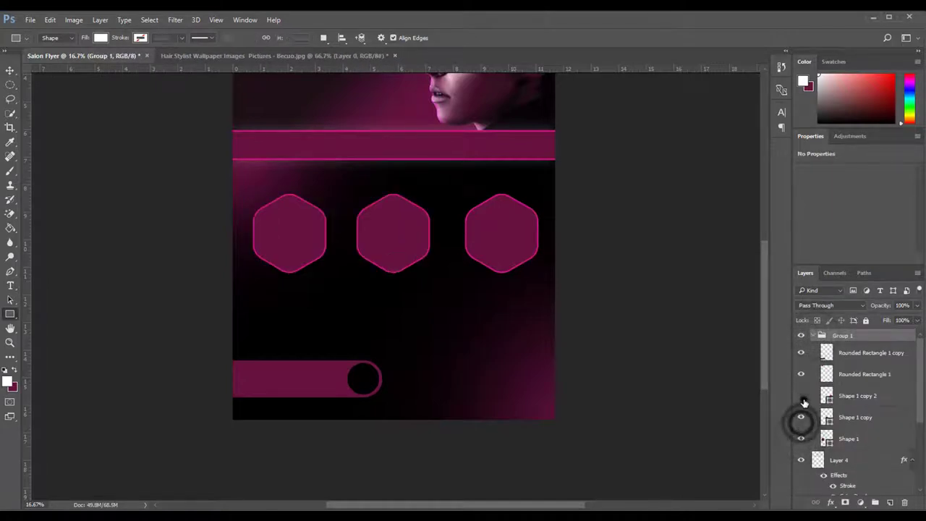
pyautogui.click(801, 396)
pyautogui.click(801, 396)
pyautogui.click(801, 374)
pyautogui.click(802, 374)
pyautogui.hotkey('ctrl', '-')
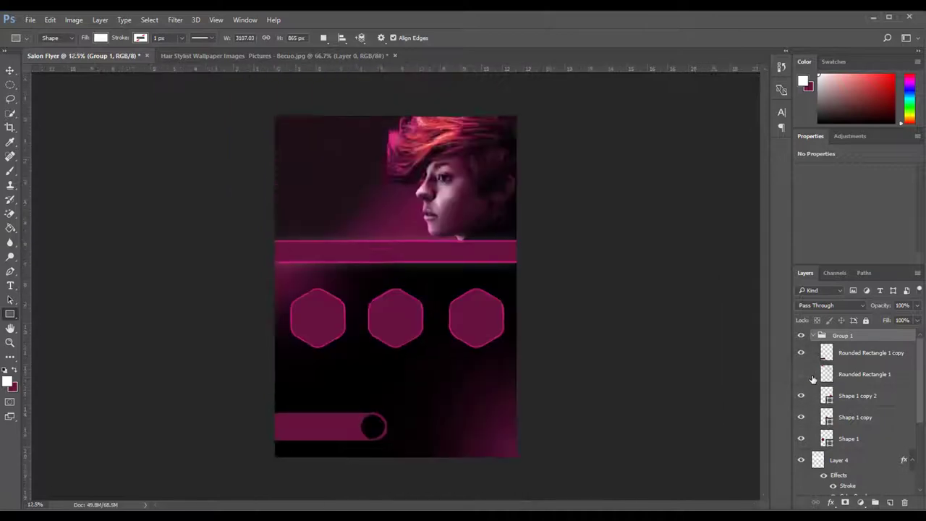
pyautogui.click(801, 353)
pyautogui.scroll(-1, 802, 355)
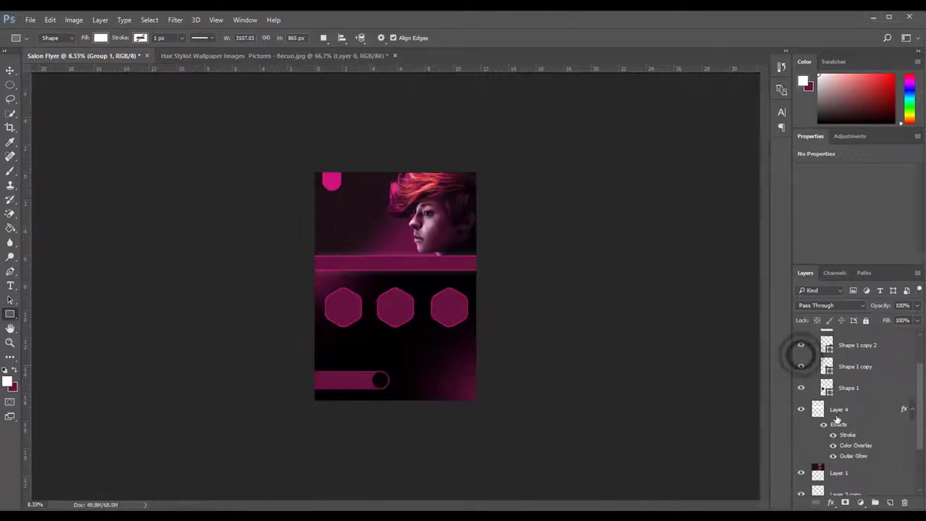
pyautogui.scroll(1, 802, 355)
pyautogui.click(813, 335)
pyautogui.click(801, 352)
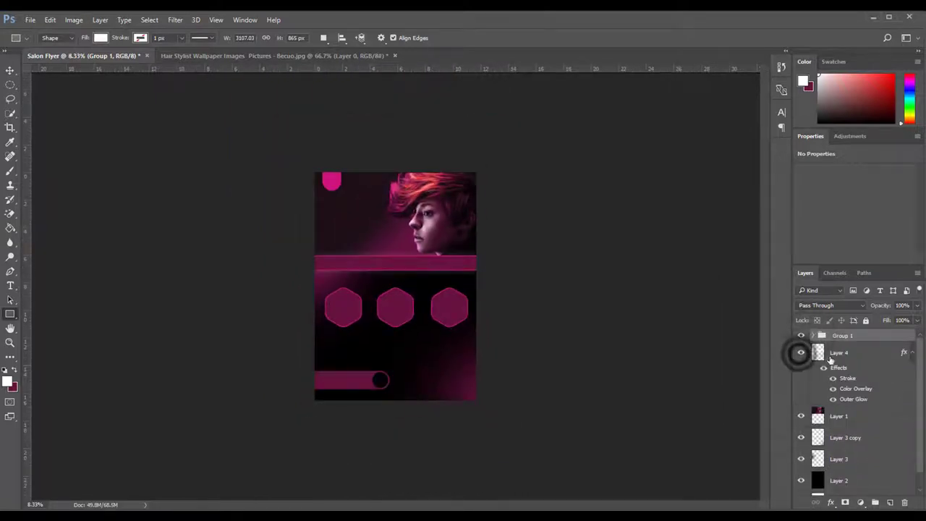
# Move the glowing bar Layer 4 into Group 1, check the remaining layers, and select the group.
pyautogui.moveTo(817, 353); pyautogui.dragTo(861, 337)
pyautogui.click(839, 352)
pyautogui.click(801, 353)
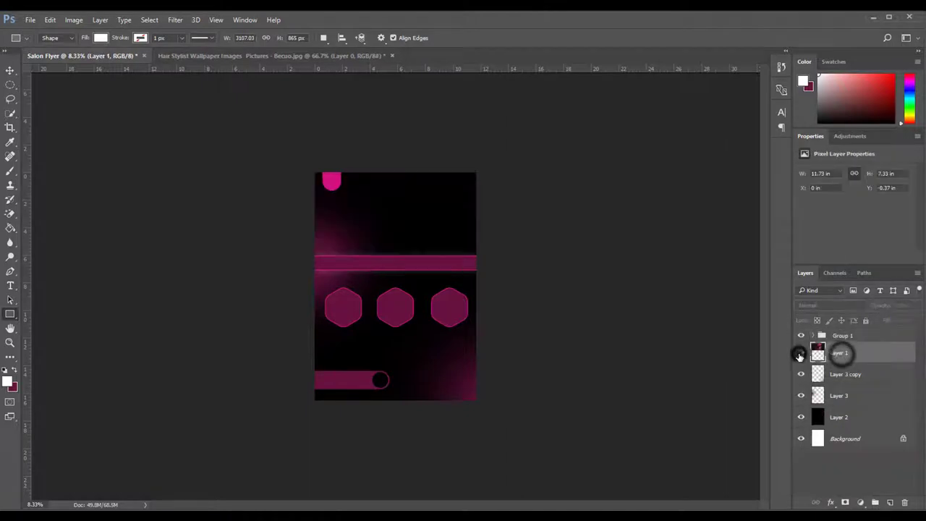
pyautogui.click(801, 374)
pyautogui.click(801, 396)
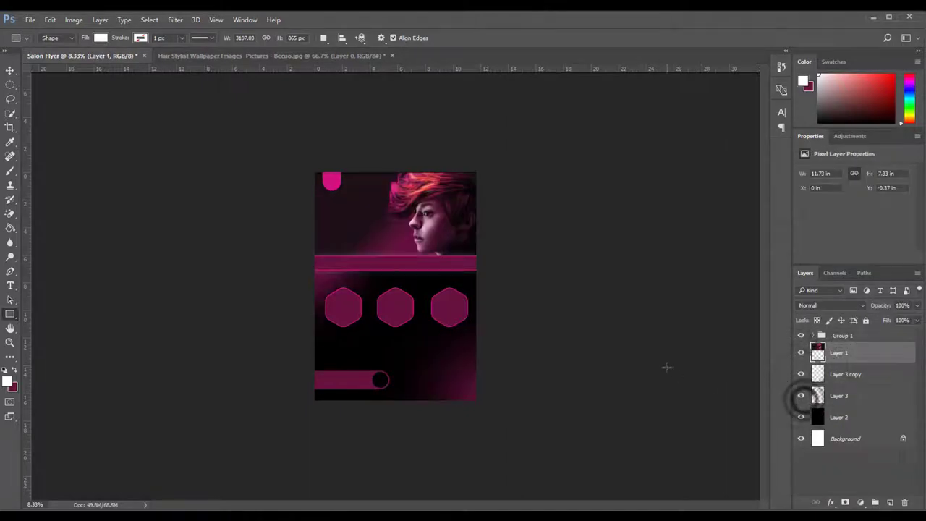
pyautogui.hotkey('ctrl', '+')
pyautogui.moveTo(476, 378); pyautogui.dragTo(476, 327)
pyautogui.click(839, 335)
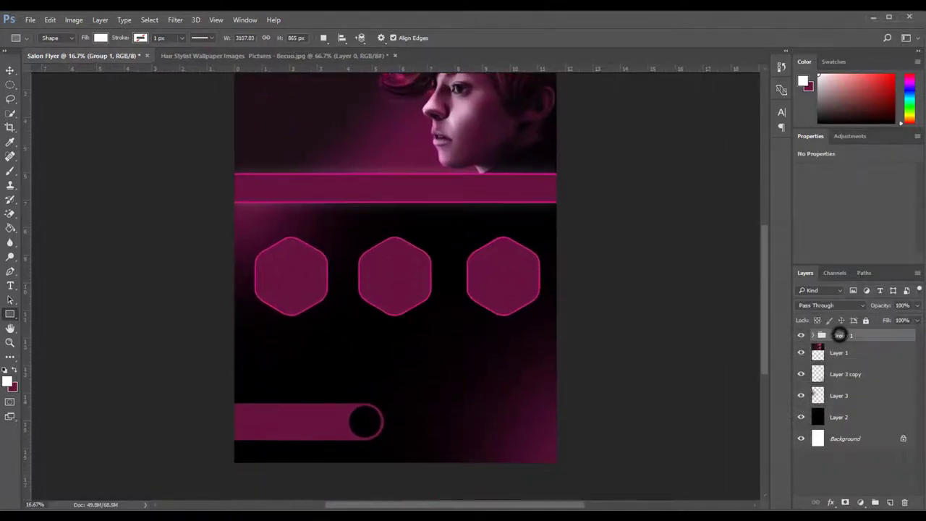
# Draw Rectangle 1 below the left hexagon, nudge it into place and fill it dark magenta.
pyautogui.moveTo(238, 338); pyautogui.dragTo(287, 366)
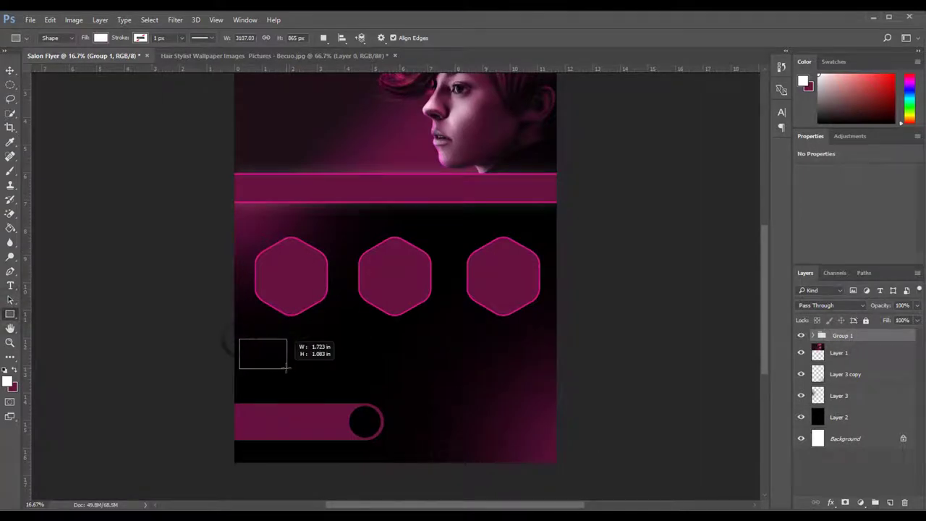
pyautogui.press('v')
pyautogui.hotkey('ctrl', '+')
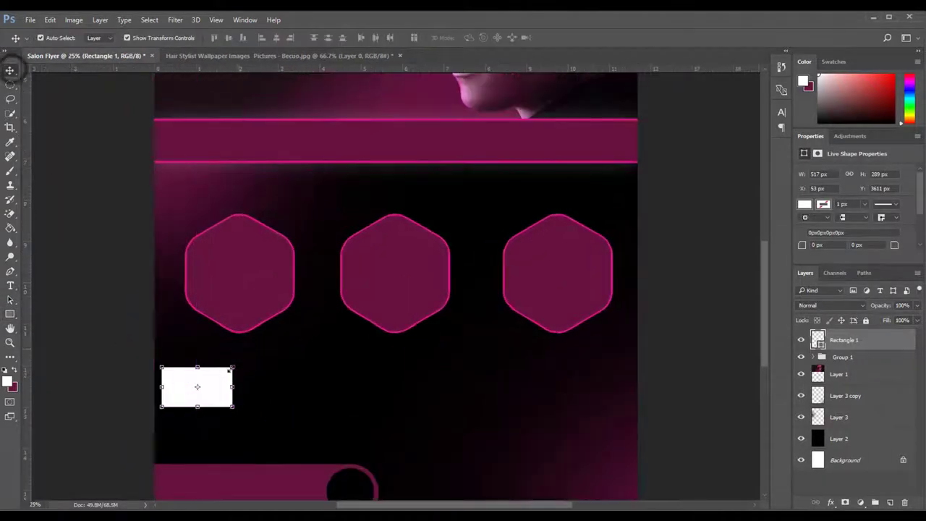
pyautogui.moveTo(194, 383)
pyautogui.mouseDown()
pyautogui.moveTo(206, 397)
pyautogui.moveTo(177, 399)
pyautogui.mouseUp()
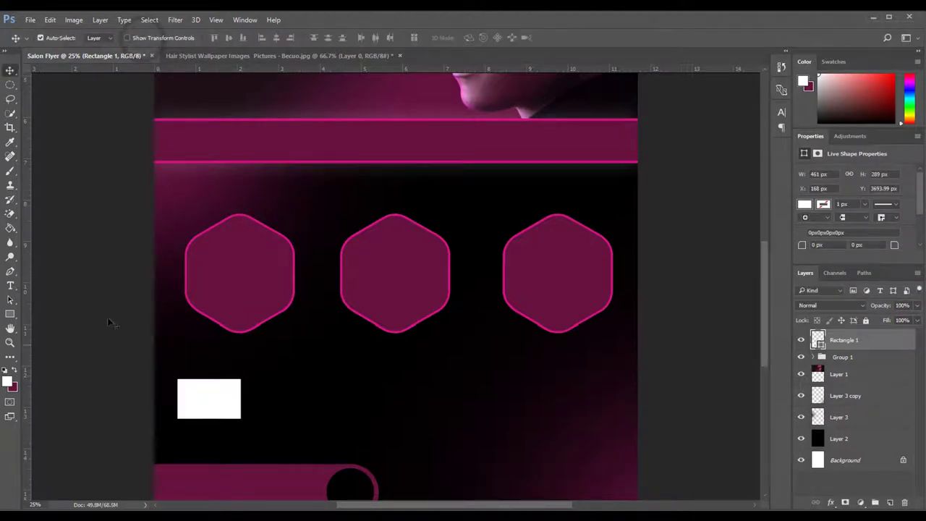
pyautogui.press('u')
pyautogui.click(100, 37)
pyautogui.click(47, 94)
pyautogui.press('Return')
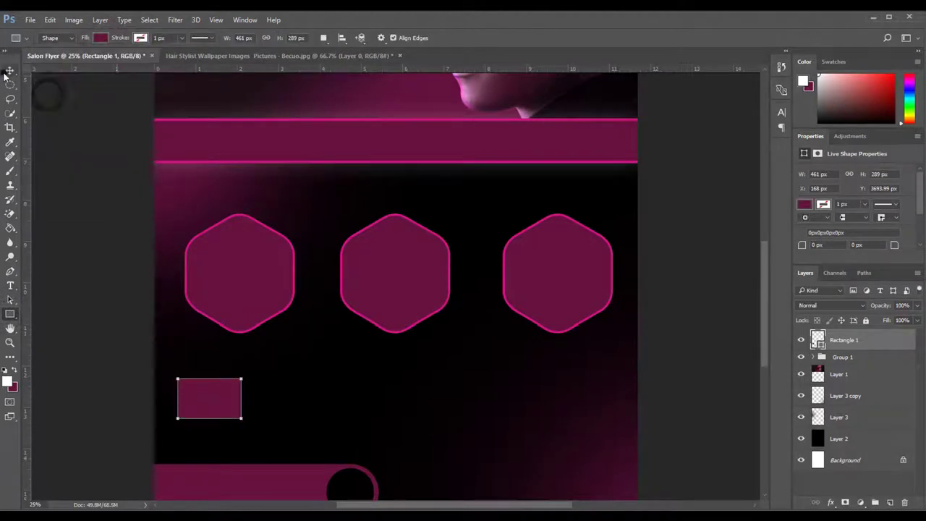
pyautogui.click(11, 70)
pyautogui.hotkey('ctrl', '+')
pyautogui.hotkey('ctrl', '+')
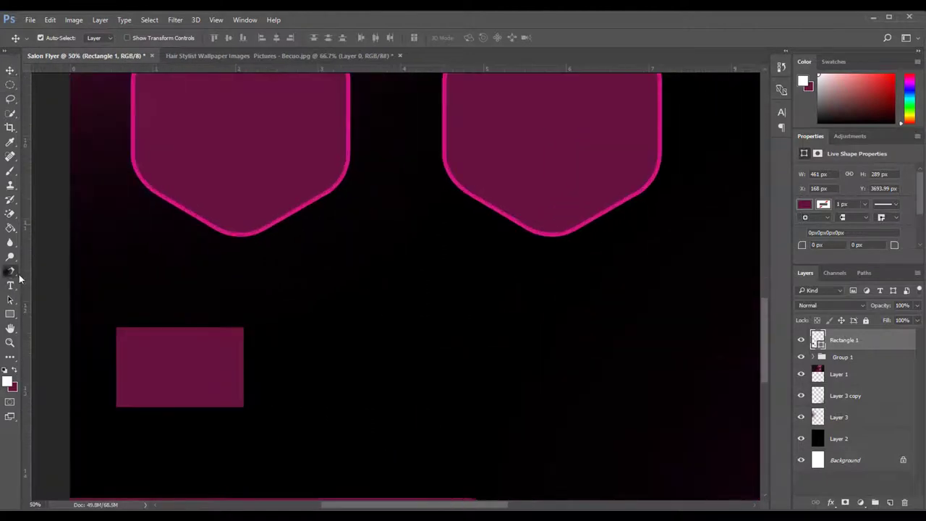
pyautogui.click(11, 271)
# Create a new layer and pull guides along the rectangle's edges and the arrow tip position.
pyautogui.click(890, 502)
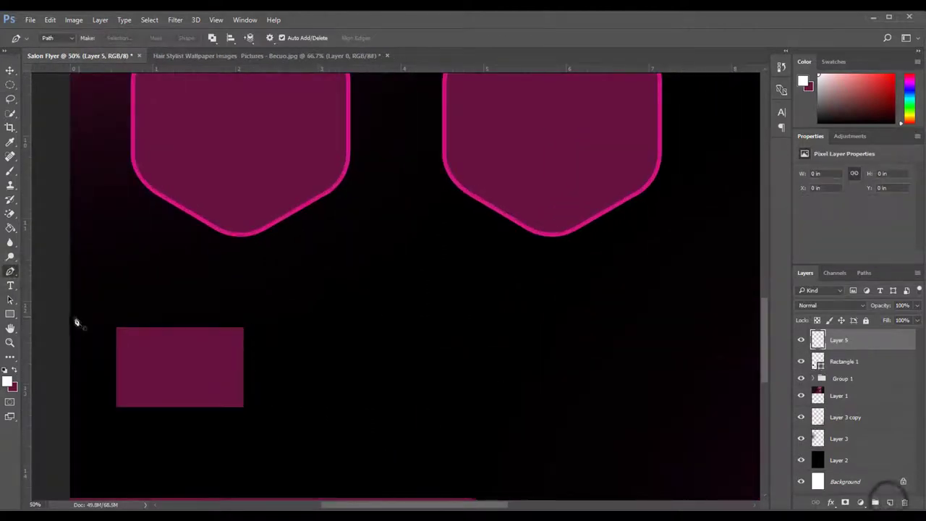
pyautogui.moveTo(28, 319); pyautogui.dragTo(120, 330)
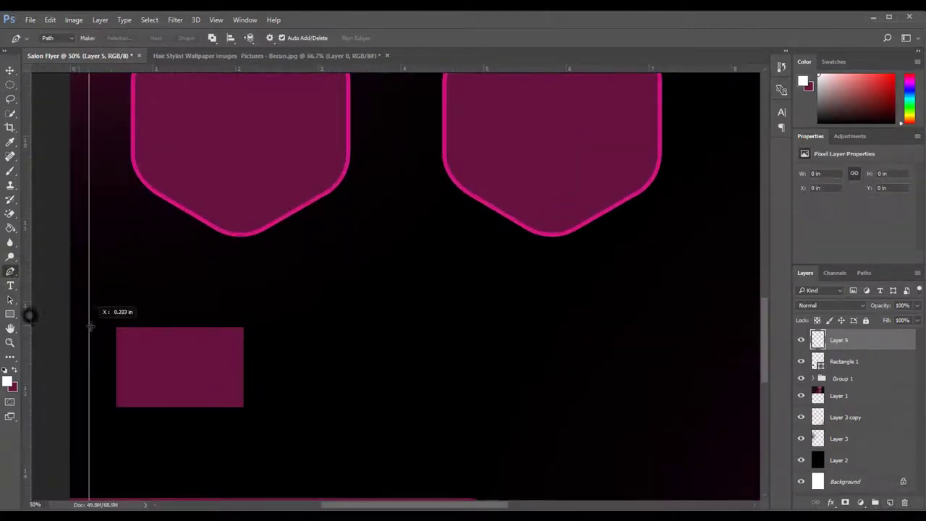
pyautogui.click(867, 366)
pyautogui.moveTo(91, 421); pyautogui.dragTo(115, 411)
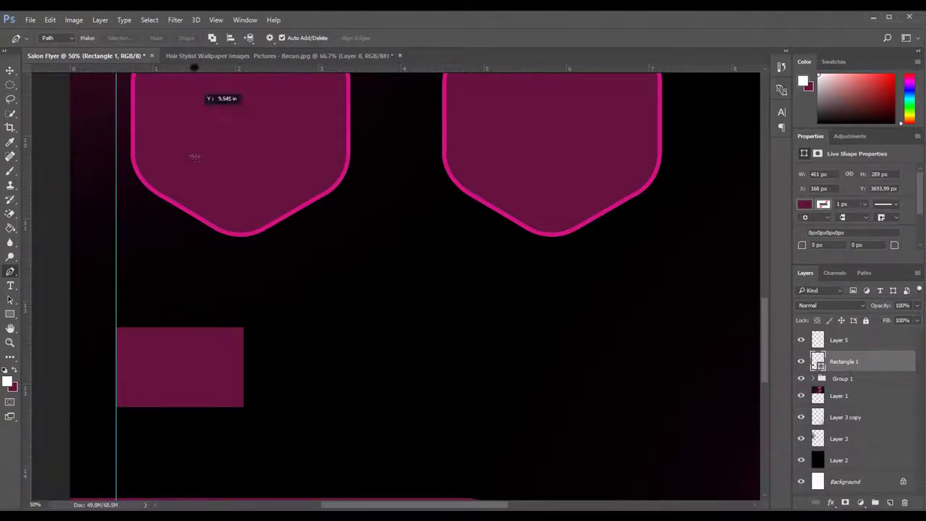
pyautogui.moveTo(194, 115); pyautogui.dragTo(185, 328)
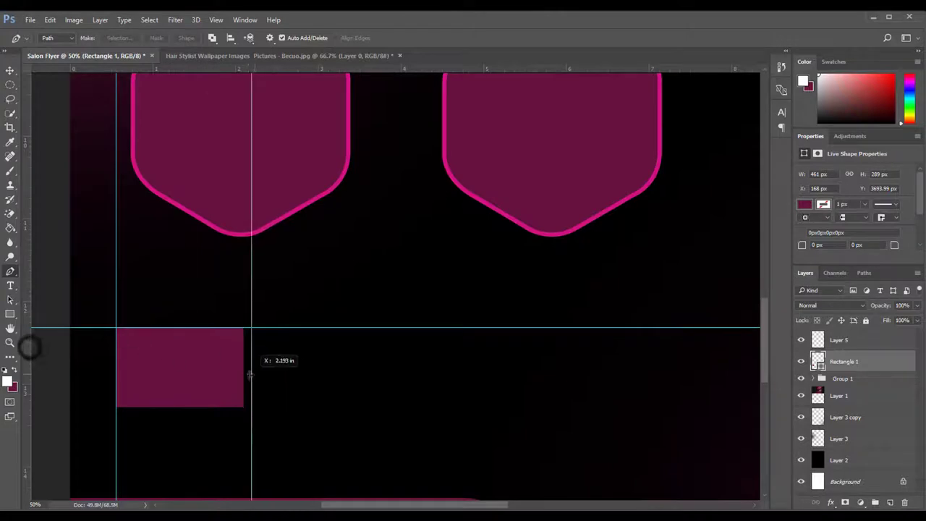
pyautogui.moveTo(30, 351); pyautogui.dragTo(243, 354)
pyautogui.moveTo(186, 69)
pyautogui.mouseDown()
pyautogui.moveTo(185, 367)
pyautogui.moveTo(195, 249)
pyautogui.moveTo(242, 406)
pyautogui.mouseUp()
pyautogui.moveTo(27, 342); pyautogui.dragTo(277, 354)
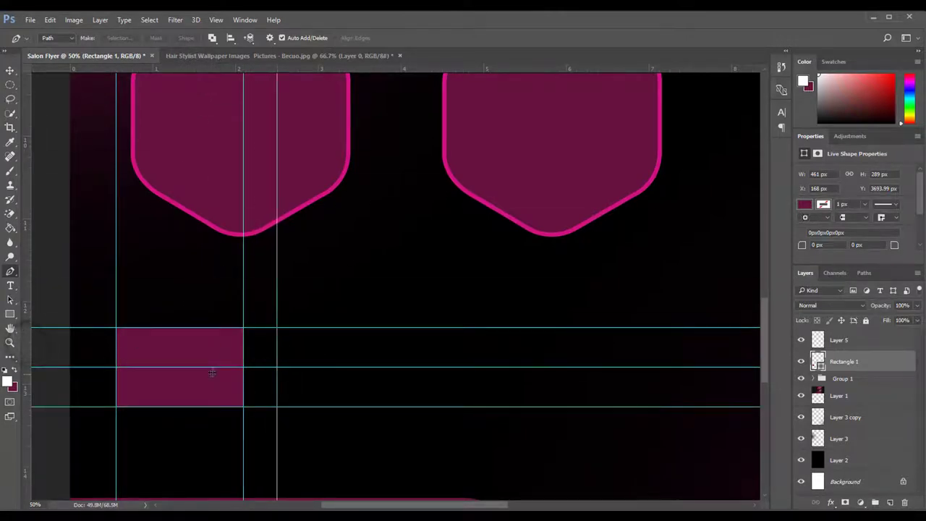
# Draw a triangle path off the rectangle's right side, fill it with pink sampled from the hexagon outline, and delete the path.
pyautogui.click(244, 334)
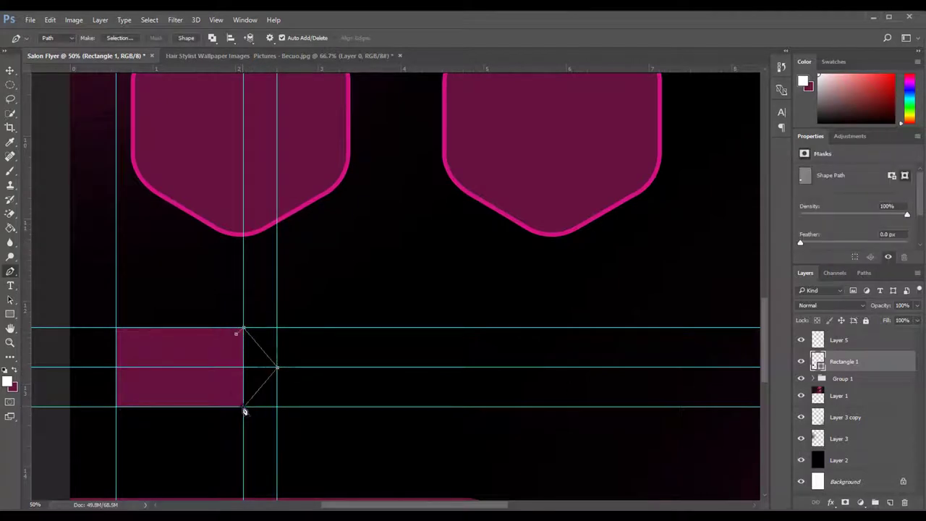
pyautogui.rightClick(236, 360)
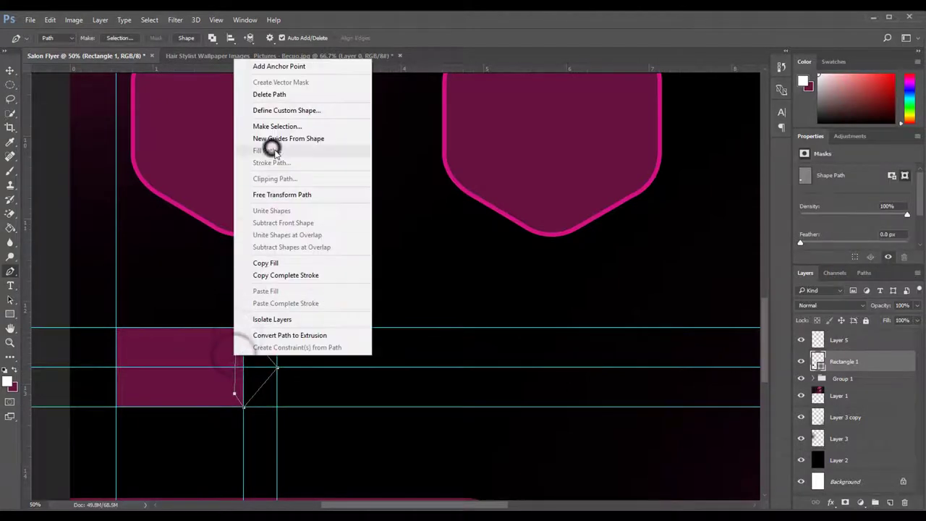
pyautogui.rightClick(255, 360)
pyautogui.click(304, 153)
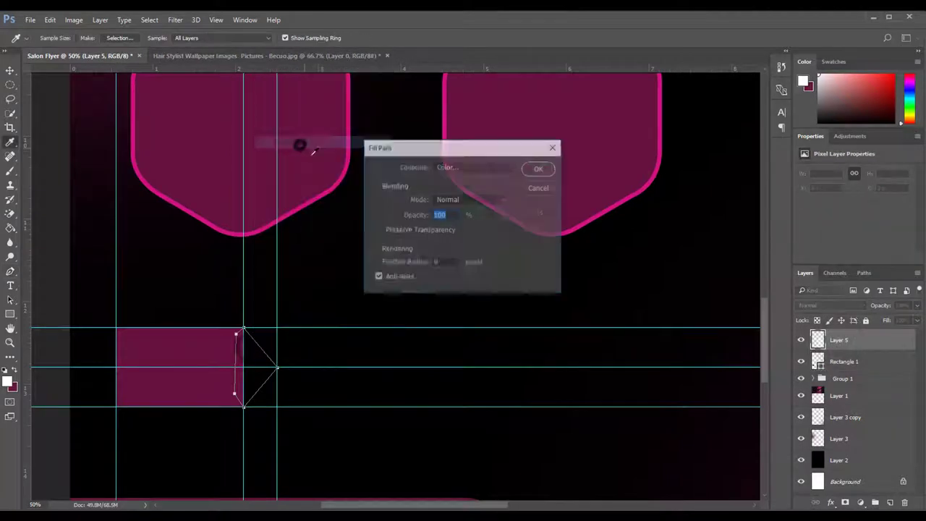
pyautogui.click(443, 167)
pyautogui.click(448, 190)
pyautogui.click(297, 208)
pyautogui.click(704, 165)
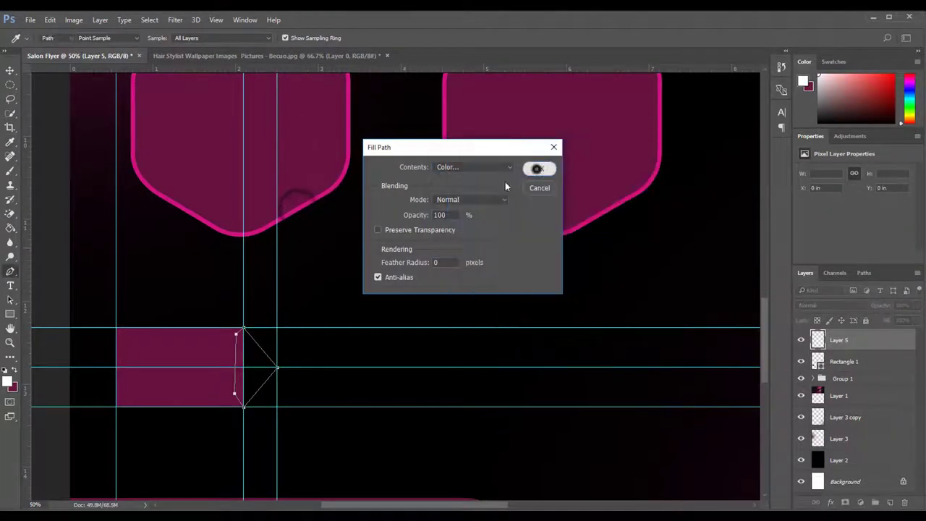
pyautogui.click(542, 167)
pyautogui.rightClick(337, 262)
pyautogui.click(362, 280)
# Move the triangle layer below Rectangle 1 and clear all guides.
pyautogui.moveTo(840, 340); pyautogui.dragTo(845, 369)
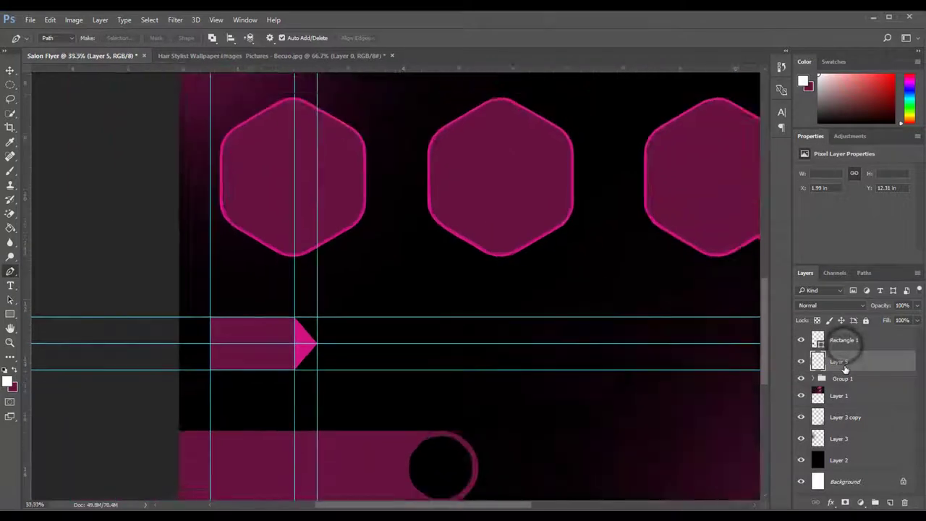
pyautogui.hotkey('ctrl', '-')
pyautogui.hotkey('ctrl', '-')
pyautogui.hotkey('ctrl', '-')
pyautogui.hotkey('ctrl', '-')
pyautogui.click(216, 19)
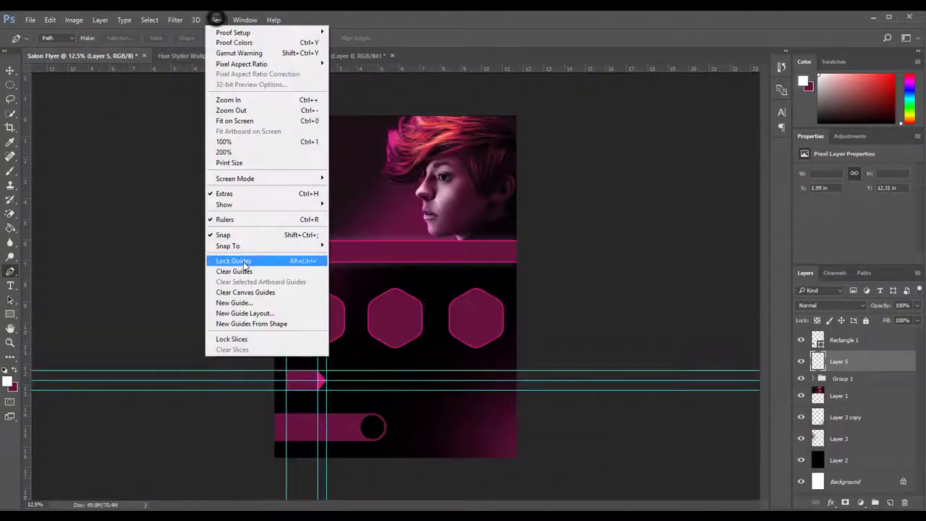
pyautogui.click(238, 269)
pyautogui.hotkey('ctrl', '+')
pyautogui.hotkey('ctrl', '+')
pyautogui.moveTo(305, 418)
pyautogui.mouseDown()
pyautogui.moveTo(317, 356)
pyautogui.moveTo(391, 374)
pyautogui.mouseUp()
pyautogui.hotkey('ctrl', '+')
pyautogui.rightClick(10, 313)
# Draw a white rounded-rectangle pill beside the arrow tag and drag it into place.
pyautogui.click(72, 324)
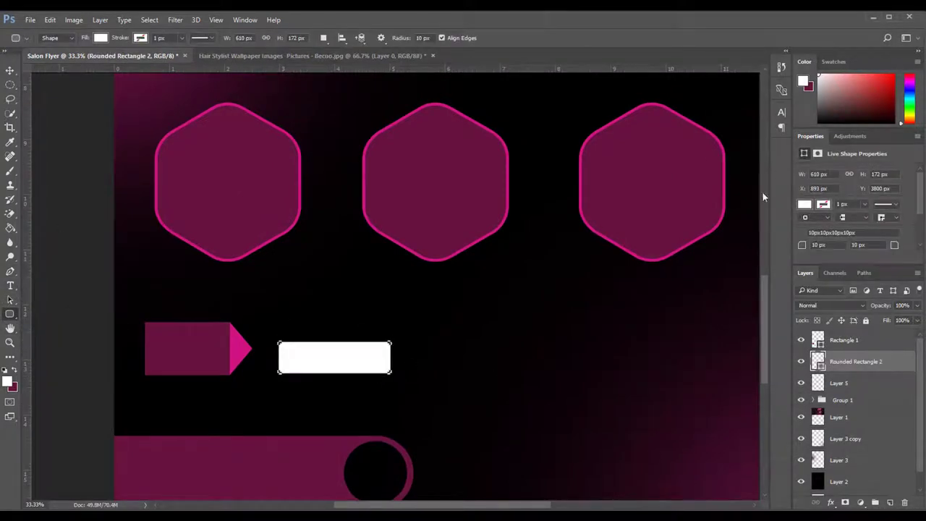
pyautogui.write('86')
pyautogui.press('Return')
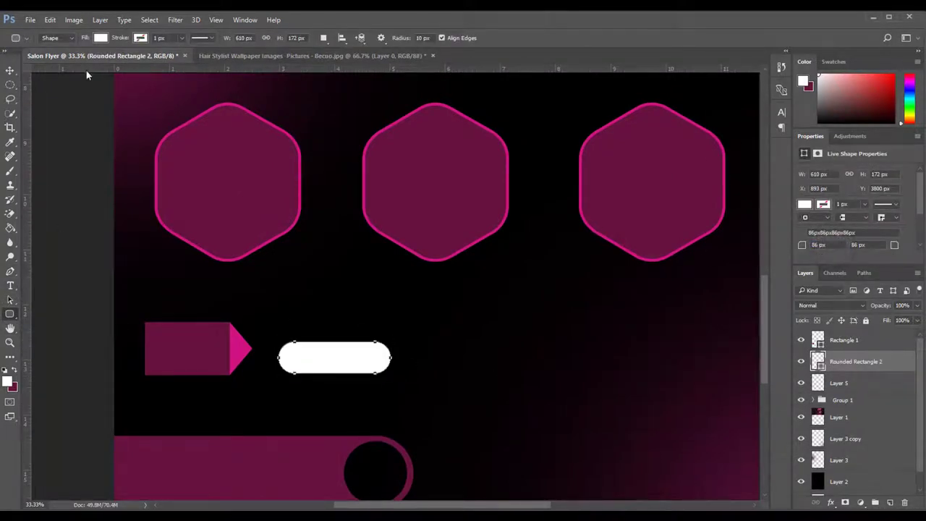
pyautogui.click(11, 70)
pyautogui.moveTo(354, 358)
pyautogui.mouseDown()
pyautogui.moveTo(352, 350)
pyautogui.moveTo(648, 371)
pyautogui.moveTo(626, 356)
pyautogui.mouseUp()
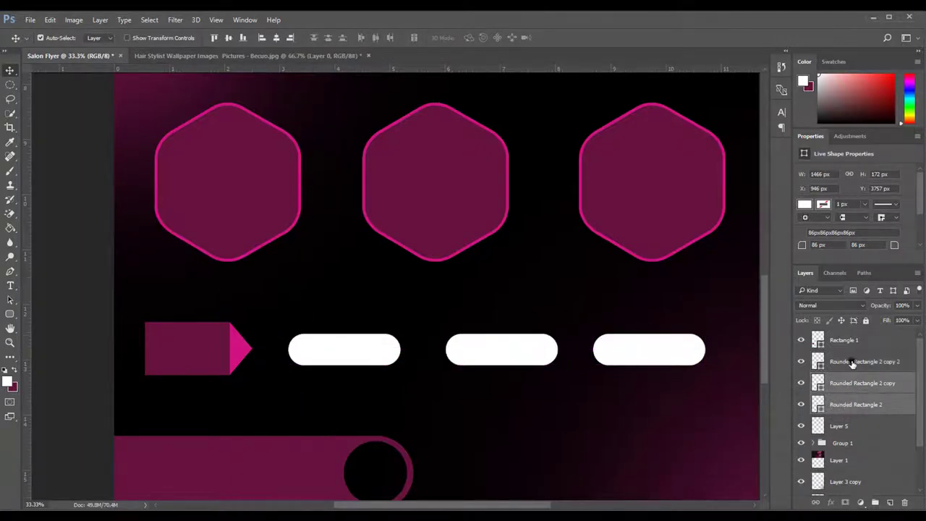
# Shift the three white pills slightly right so they sit evenly beside the arrow.
pyautogui.moveTo(355, 348); pyautogui.dragTo(360, 349)
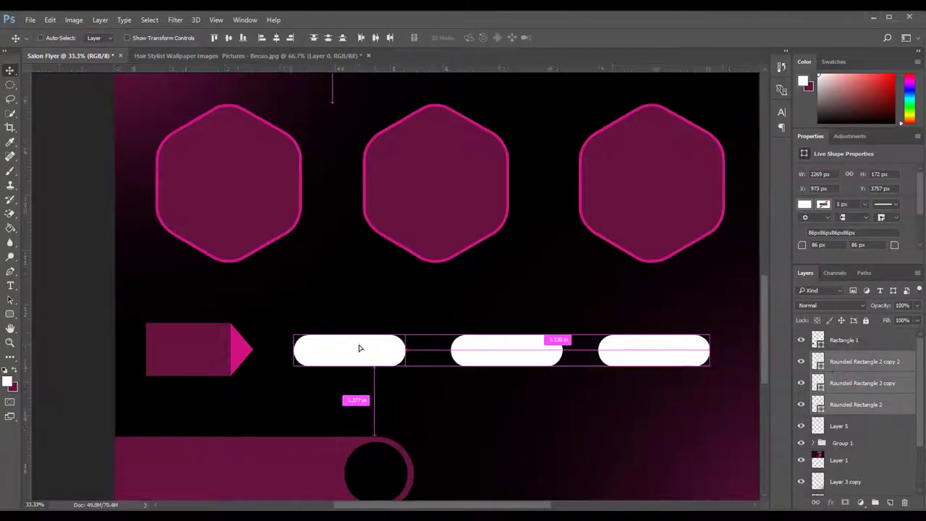
pyautogui.hotkey('ctrl', '-')
pyautogui.hotkey('ctrl', '-')
pyautogui.hotkey('ctrl', '-')
pyautogui.moveTo(359, 348); pyautogui.dragTo(355, 387)
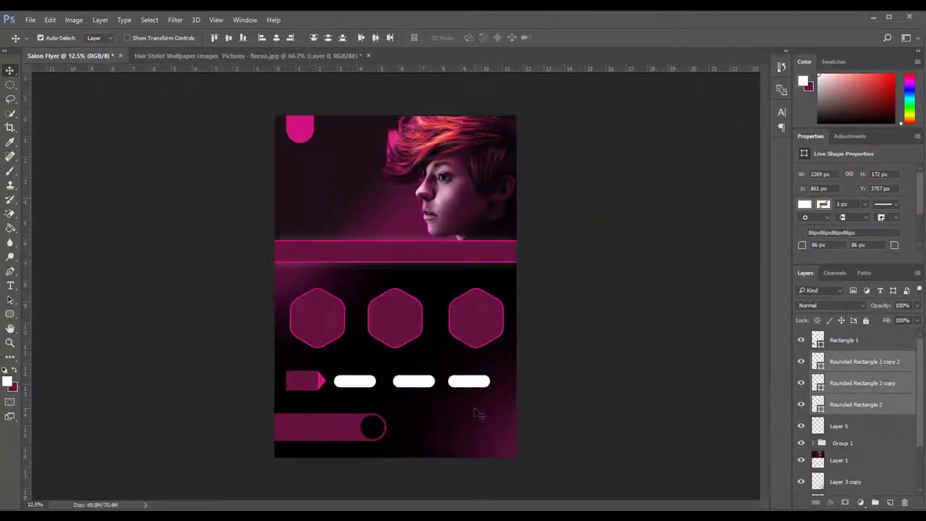
pyautogui.hotkey('ctrl', '+')
pyautogui.hotkey('ctrl', 't')
# Make the three pills shorter in height and slightly narrower from the right.
pyautogui.moveTo(433, 461); pyautogui.dragTo(433, 468)
pyautogui.click(486, 37)
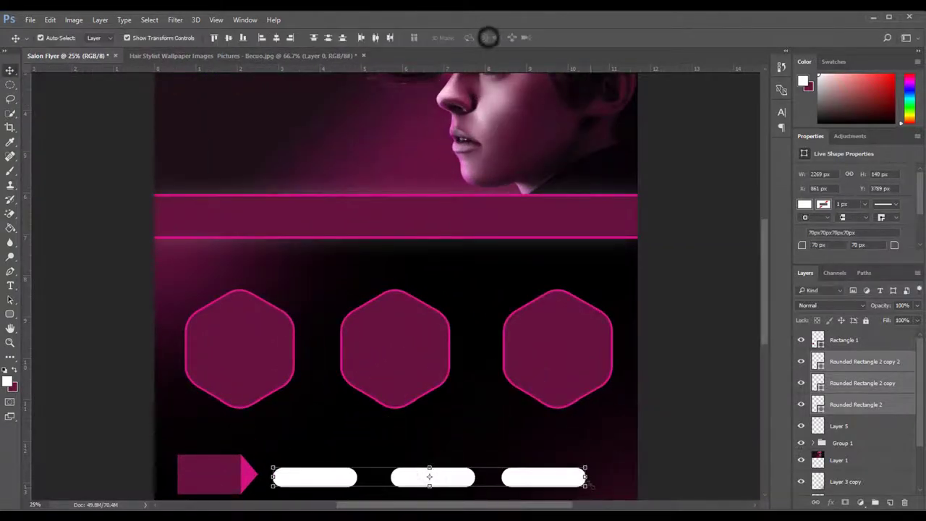
pyautogui.hotkey('ctrl', 't')
pyautogui.moveTo(586, 477); pyautogui.dragTo(574, 477)
pyautogui.press('Return')
pyautogui.scroll(-2, 679, 474)
pyautogui.moveTo(541, 406); pyautogui.dragTo(577, 415)
# Merge the three pill layers into one with Ctrl+E and shift them into place.
pyautogui.click(839, 403)
pyautogui.click(702, 434)
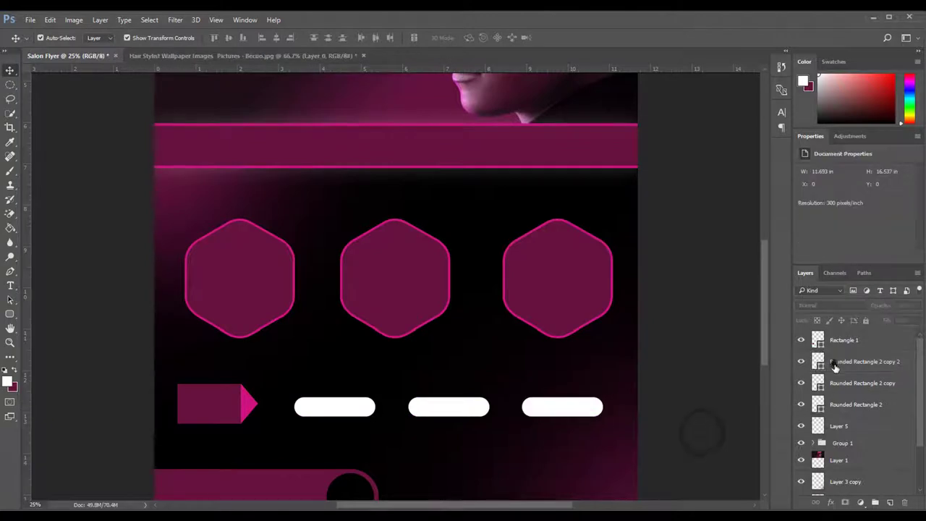
pyautogui.click(836, 362)
pyautogui.keyDown('shift'); pyautogui.click(837, 403); pyautogui.keyUp('shift')
pyautogui.hotkey('ctrl', 'e')
pyautogui.moveTo(360, 410); pyautogui.dragTo(354, 407)
# Fill the merged pills with the dark magenta preset used on the hexagons.
pyautogui.click(166, 40)
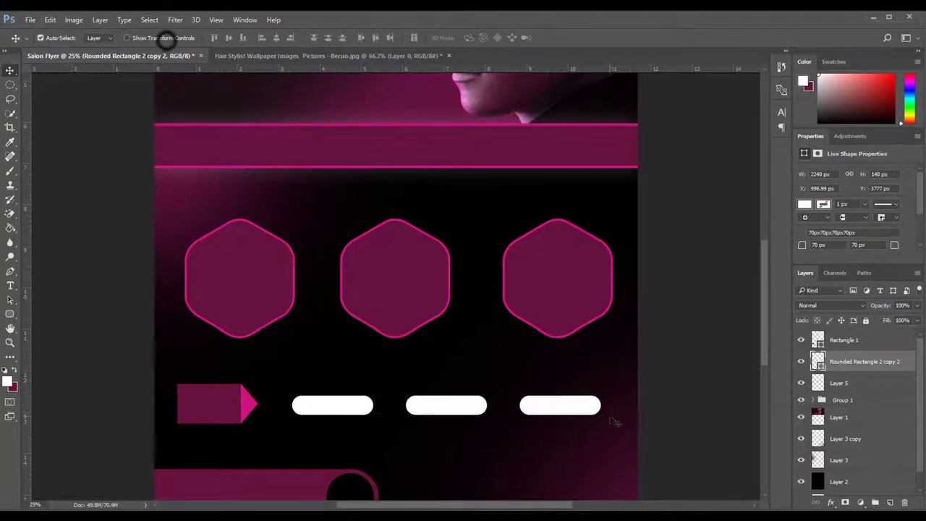
pyautogui.click(11, 314)
pyautogui.click(101, 37)
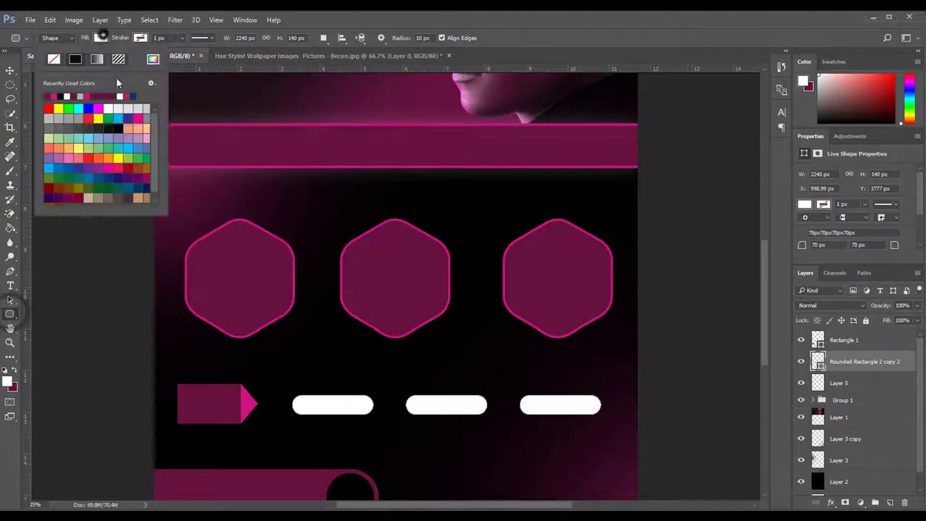
pyautogui.click(48, 96)
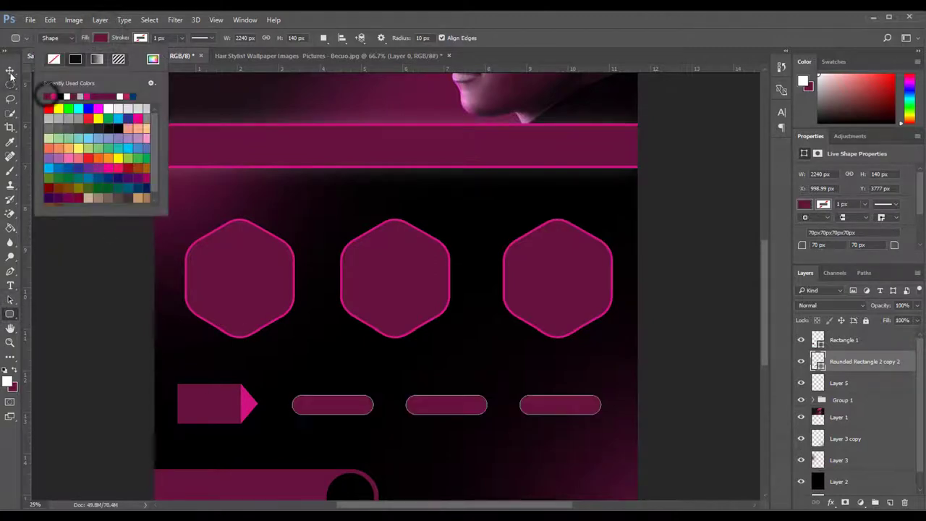
pyautogui.click(10, 70)
pyautogui.hotkey('ctrl', '+')
pyautogui.scroll(-3, 579, 347)
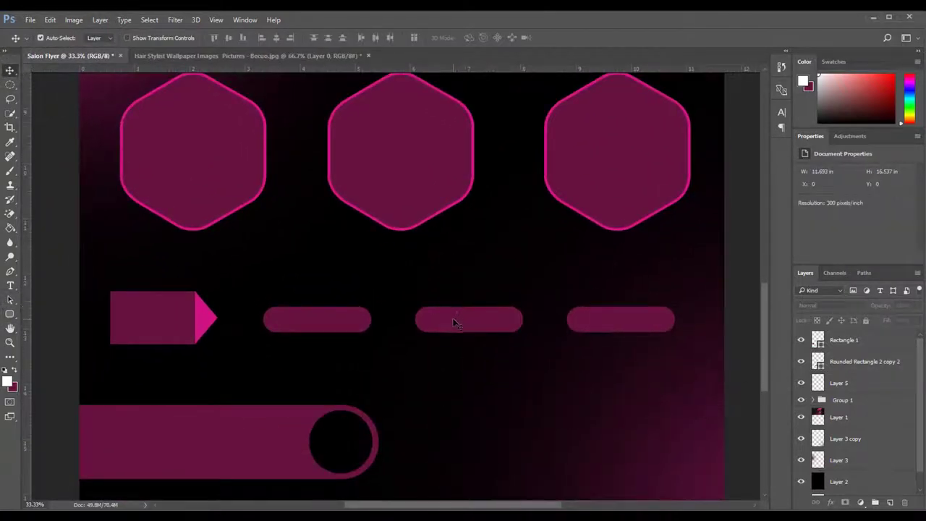
pyautogui.rightClick(10, 313)
pyautogui.click(43, 332)
# Draw a small bright magenta circle at the first pill's right end.
pyautogui.hotkey('ctrl', '+')
pyautogui.moveTo(279, 337); pyautogui.dragTo(365, 384)
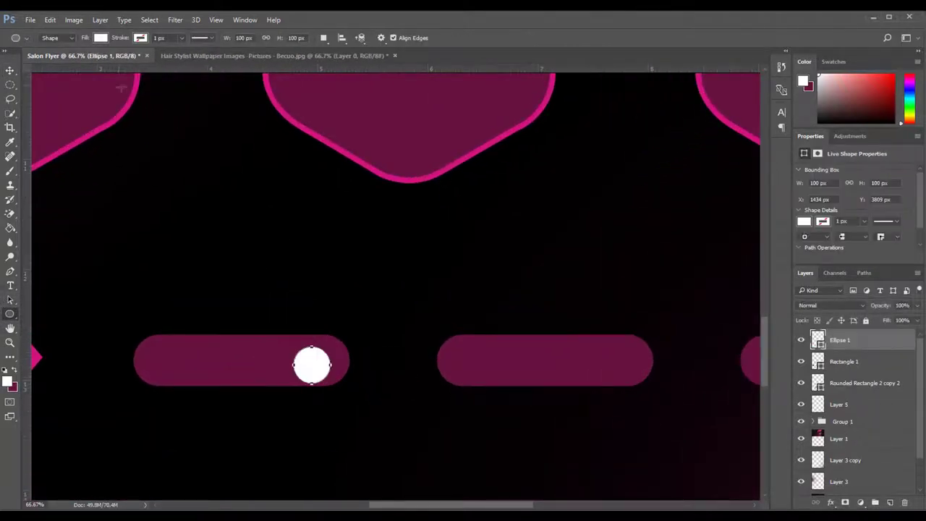
pyautogui.click(100, 39)
pyautogui.click(67, 96)
pyautogui.press('Return')
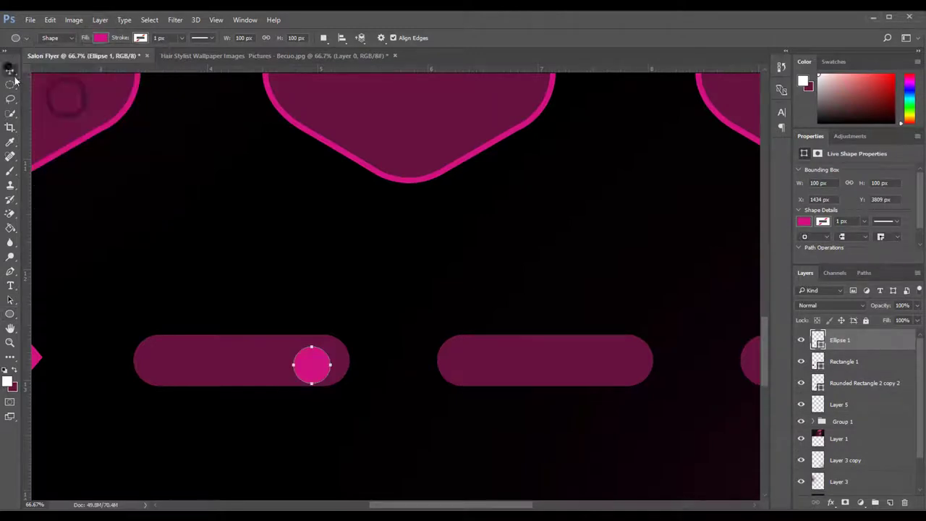
# Alt-drag copies of the circle onto the right ends of the second and third pills.
pyautogui.press('v')
pyautogui.moveTo(312, 366); pyautogui.dragTo(620, 386)
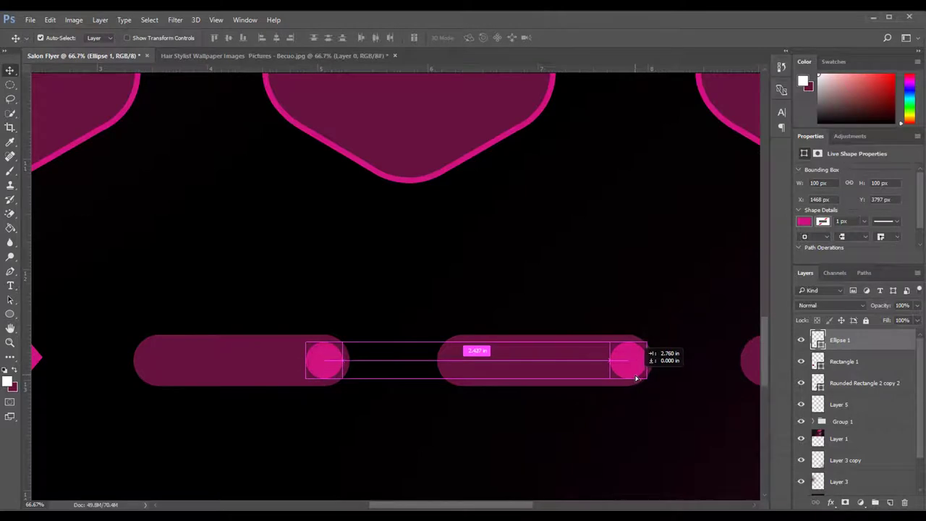
pyautogui.moveTo(636, 377); pyautogui.dragTo(636, 378)
pyautogui.hscroll(5, 435, 402)
pyautogui.moveTo(395, 348); pyautogui.dragTo(697, 341)
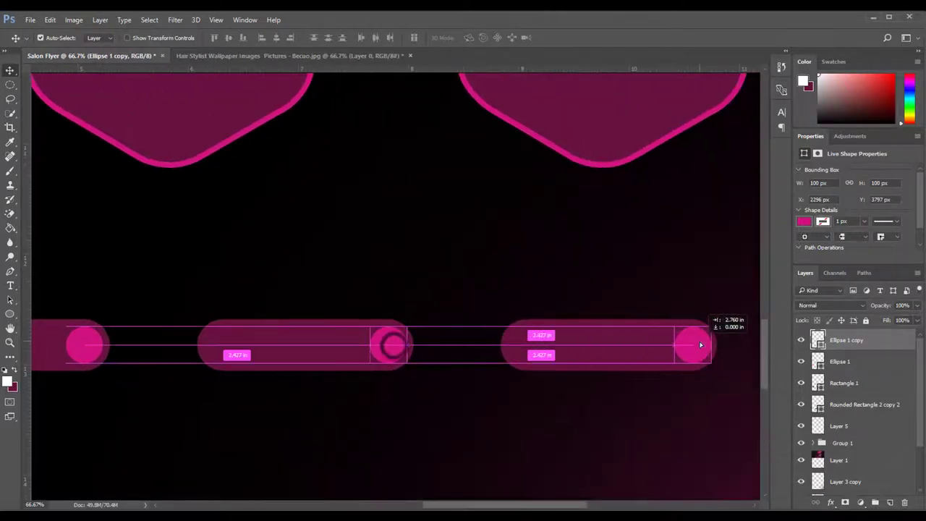
pyautogui.scroll(-3, 697, 341)
pyautogui.scroll(-2, 608, 410)
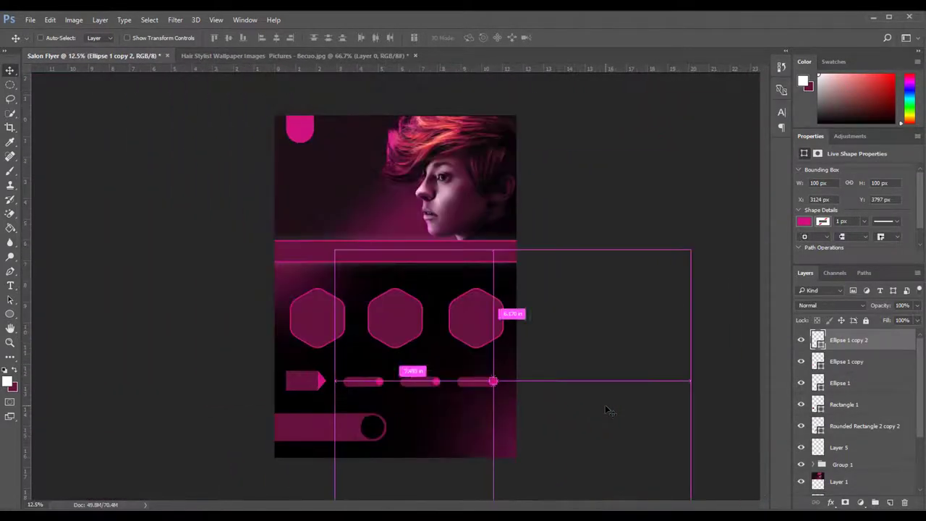
pyautogui.scroll(2, 550, 408)
pyautogui.scroll(1, 554, 414)
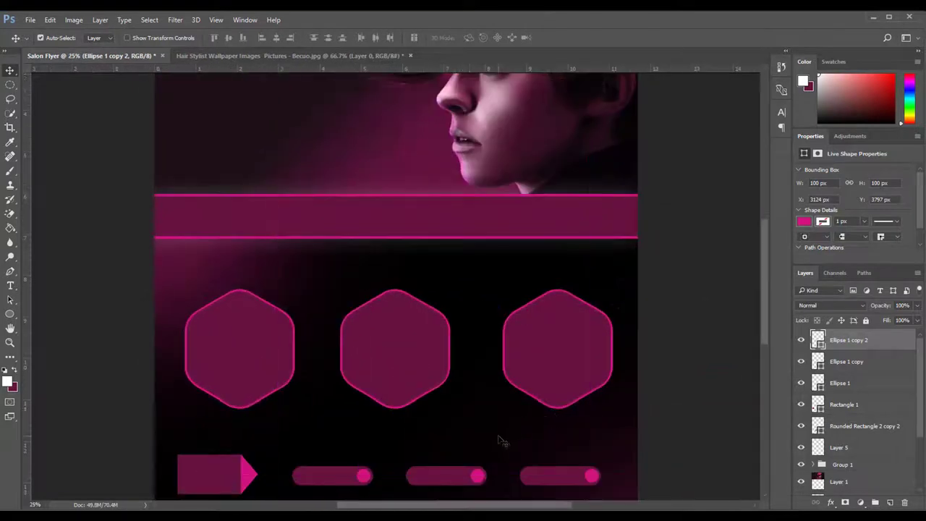
pyautogui.scroll(-1, 529, 426)
pyautogui.scroll(-1, 499, 440)
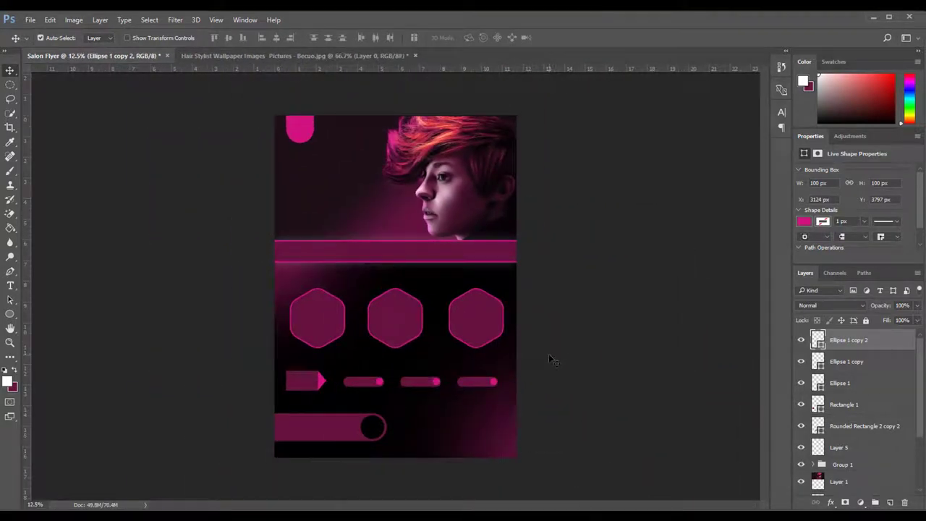
pyautogui.hotkey('ctrl', '+')
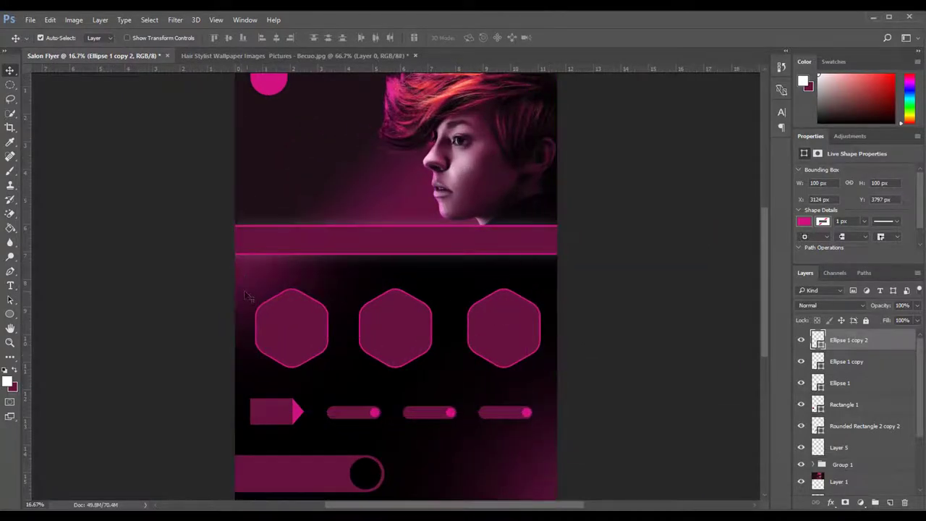
# Open the name-lettering image from the saved pictures folder.
pyautogui.click(30, 20)
pyautogui.click(773, 114)
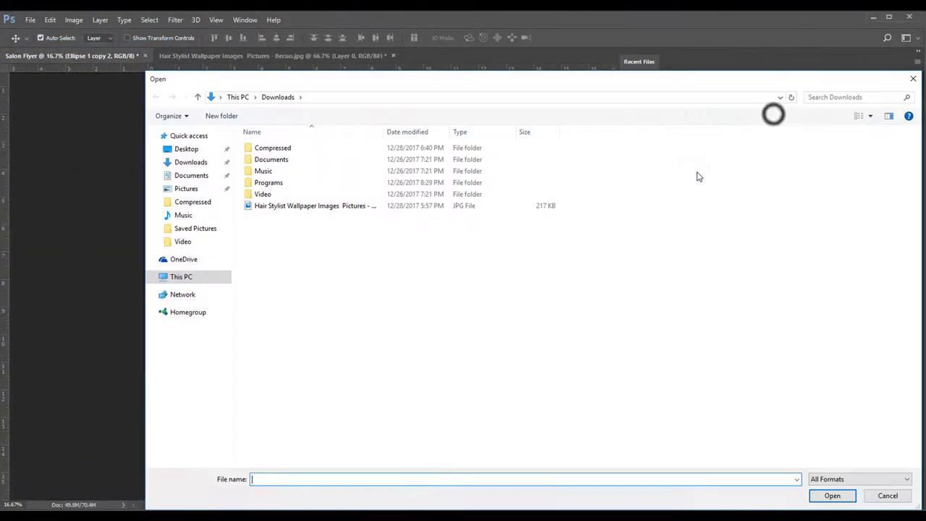
pyautogui.click(186, 188)
pyautogui.doubleClick(331, 160)
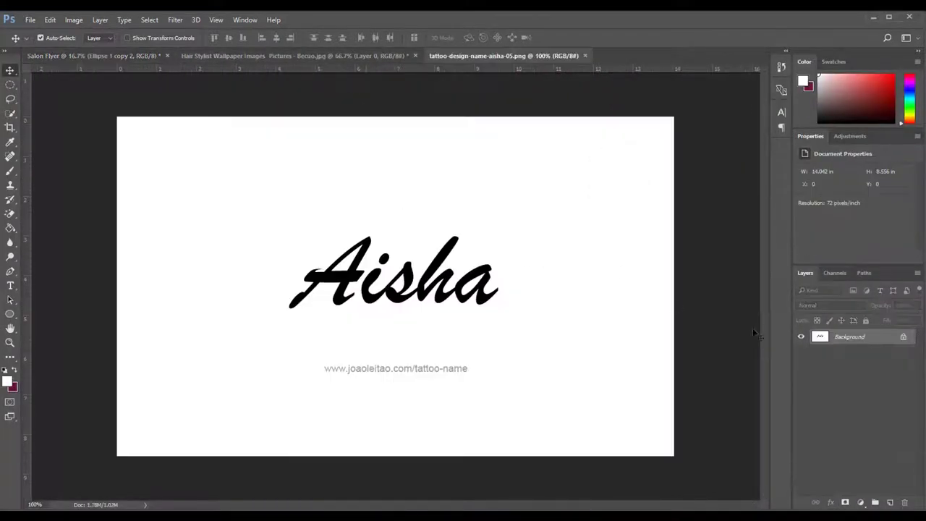
# Unlock the layer and delete the web address below the lettering.
pyautogui.click(904, 338)
pyautogui.rightClick(10, 84)
pyautogui.click(63, 84)
pyautogui.moveTo(299, 345); pyautogui.dragTo(533, 404)
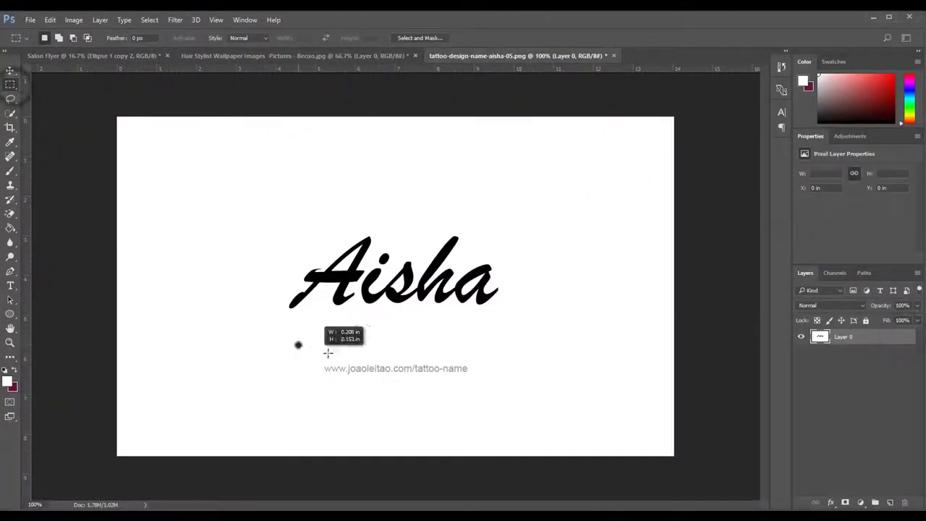
pyautogui.press('Delete')
pyautogui.hotkey('ctrl', 'd')
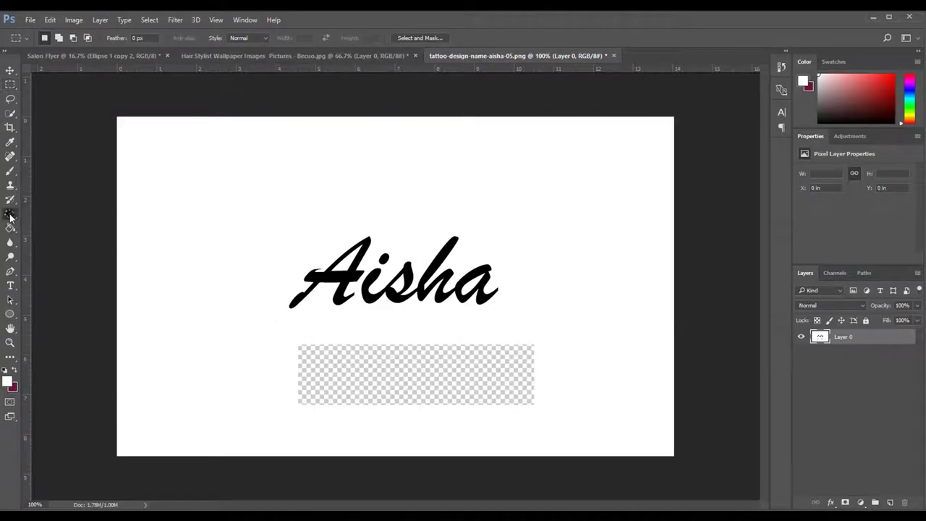
# Erase the white background to transparency with the Magic Eraser.
pyautogui.rightClick(11, 215)
pyautogui.click(65, 235)
pyautogui.click(221, 331)
pyautogui.click(465, 293)
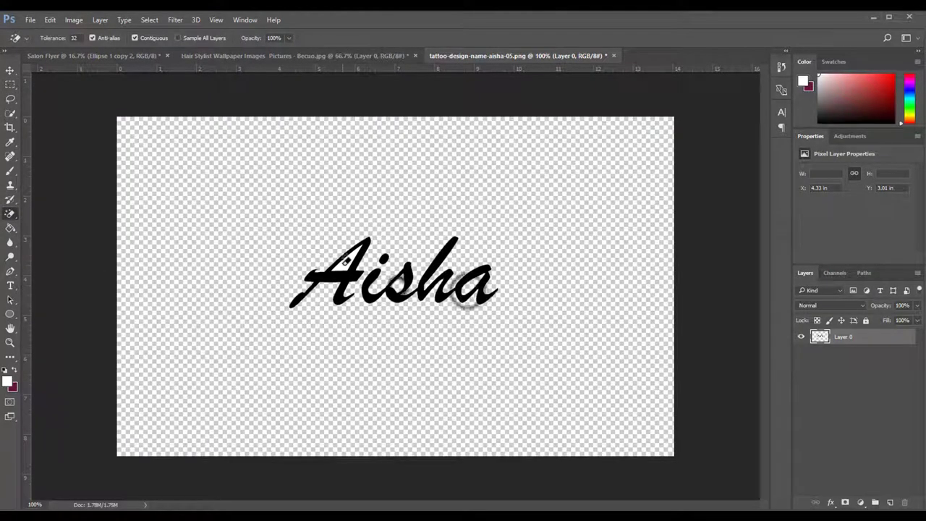
# Turn the lettering white with a rasterized Color Overlay and drag it into the Salon Flyer.
pyautogui.rightClick(848, 337)
pyautogui.click(733, 63)
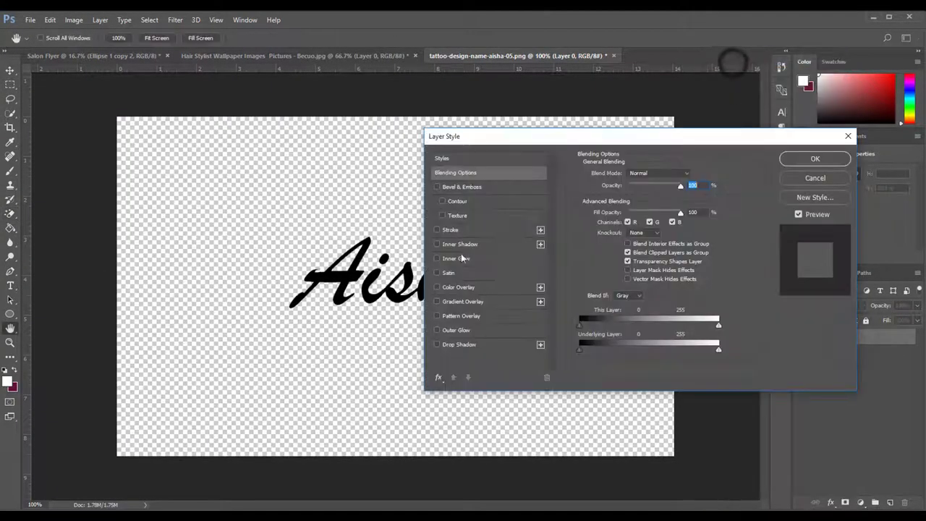
pyautogui.click(449, 287)
pyautogui.click(693, 178)
pyautogui.click(505, 190)
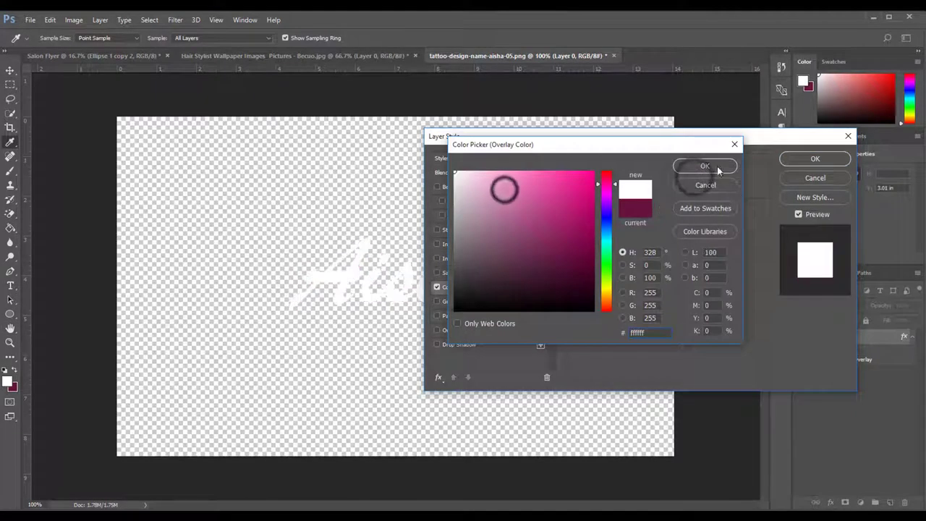
pyautogui.click(712, 160)
pyautogui.click(800, 163)
pyautogui.rightClick(839, 336)
pyautogui.click(748, 225)
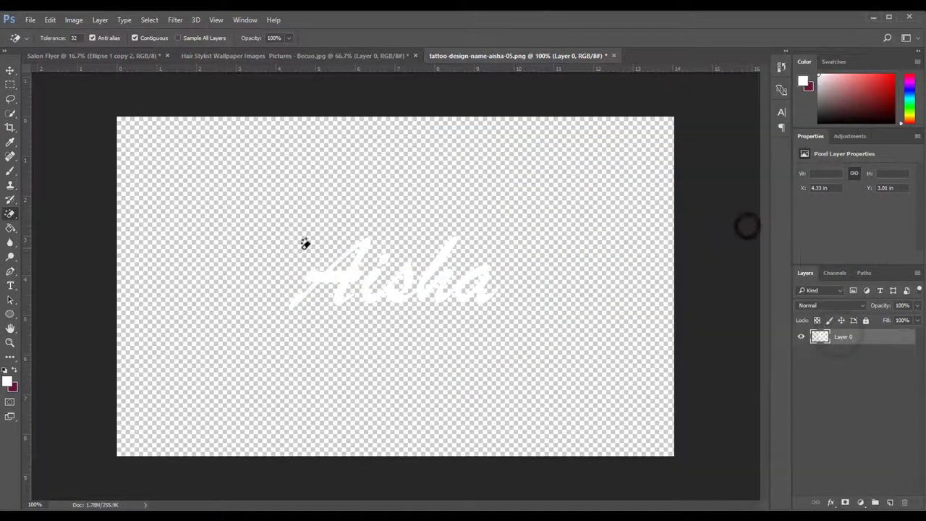
pyautogui.click(10, 70)
pyautogui.moveTo(326, 277); pyautogui.dragTo(314, 177)
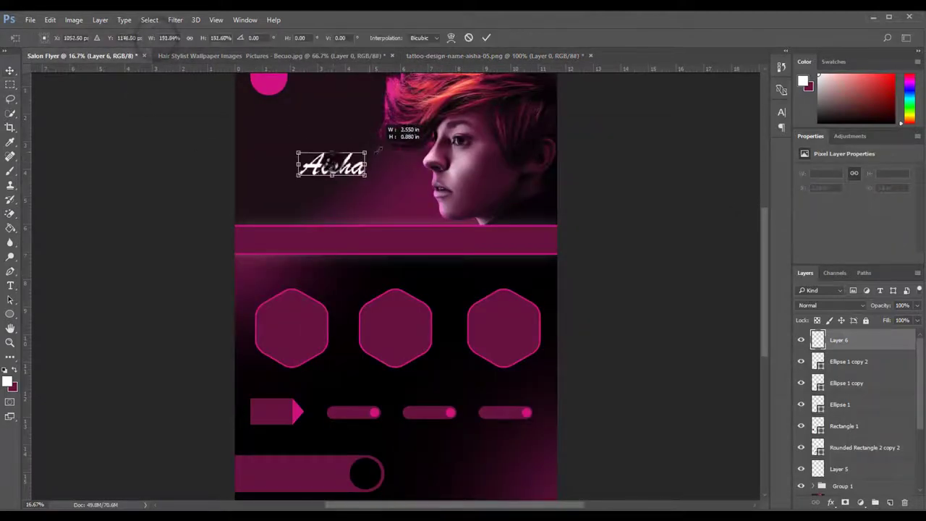
# Enlarge the Aisha lettering and place it at the flyer's upper left.
pyautogui.moveTo(335, 163)
pyautogui.mouseDown()
pyautogui.moveTo(403, 138)
pyautogui.moveTo(362, 148)
pyautogui.mouseUp()
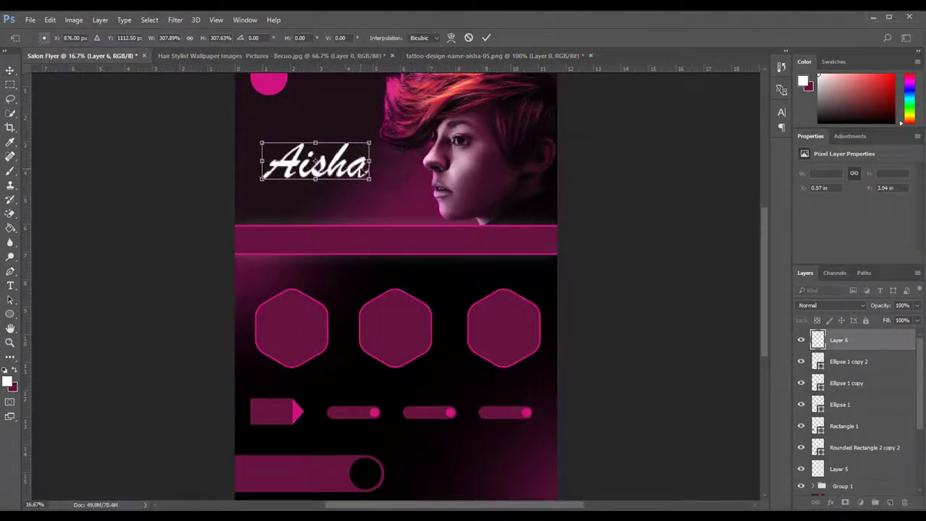
pyautogui.press('Return')
pyautogui.scroll(2, 257, 293)
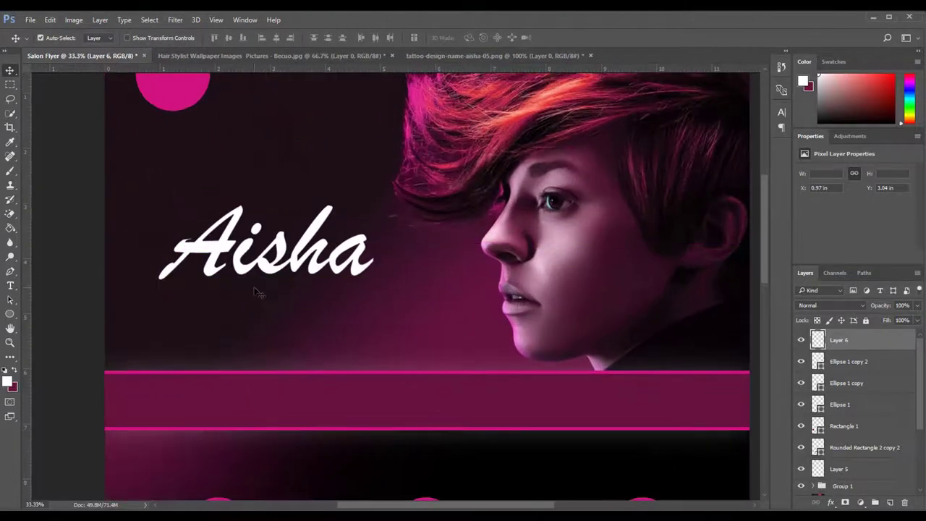
pyautogui.moveTo(298, 263); pyautogui.dragTo(295, 263)
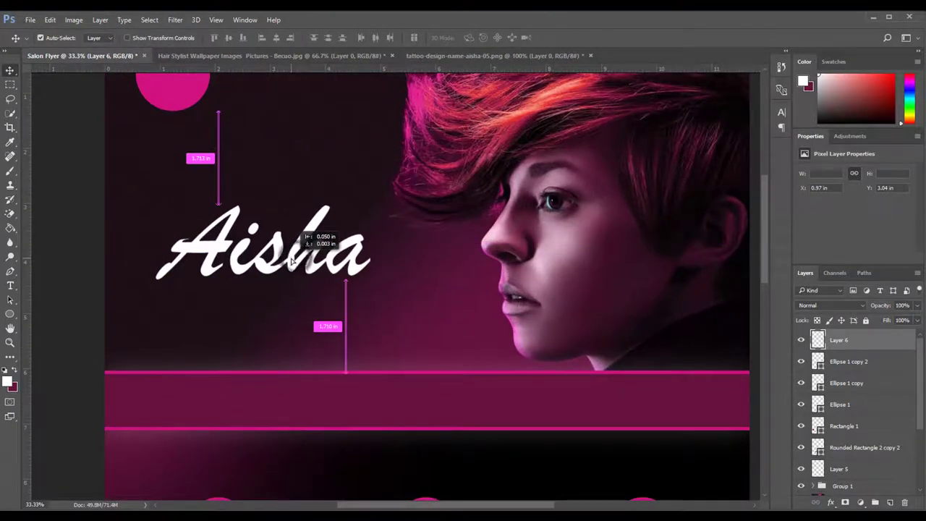
# Start a text line below the lettering with 72 pt type size.
pyautogui.press('t')
pyautogui.click(173, 326)
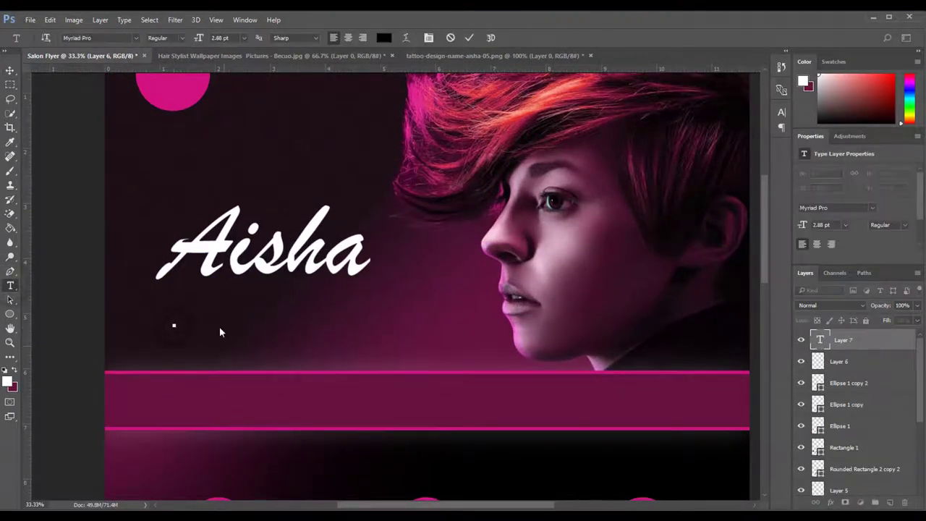
pyautogui.click(244, 38)
pyautogui.click(237, 161)
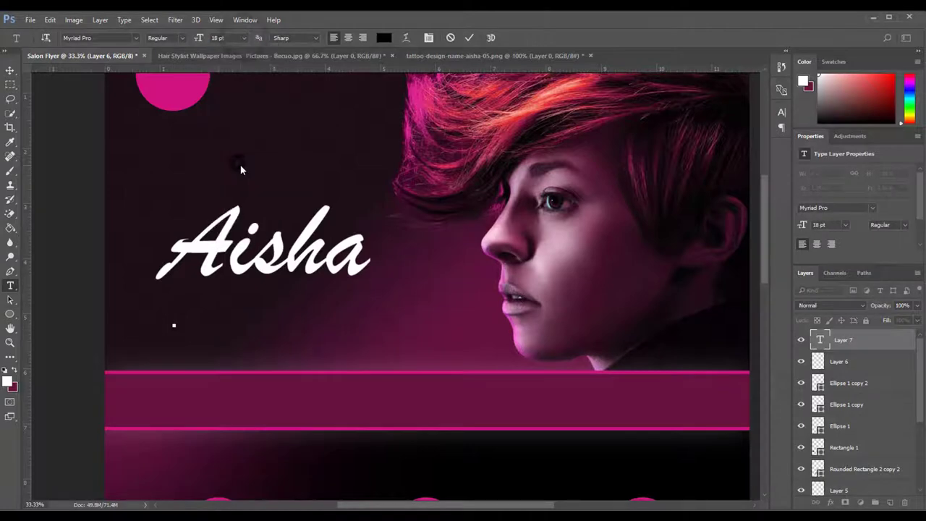
pyautogui.click(244, 38)
pyautogui.click(252, 231)
# Type BEAUTY SALON in white UniSansBold.
pyautogui.click(136, 38)
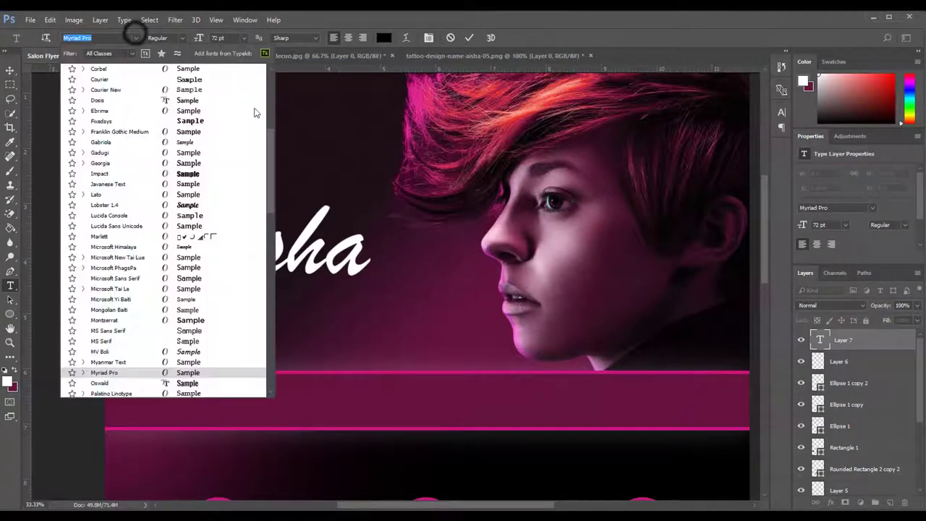
pyautogui.scroll(-10, 264, 145)
pyautogui.scroll(-10, 264, 144)
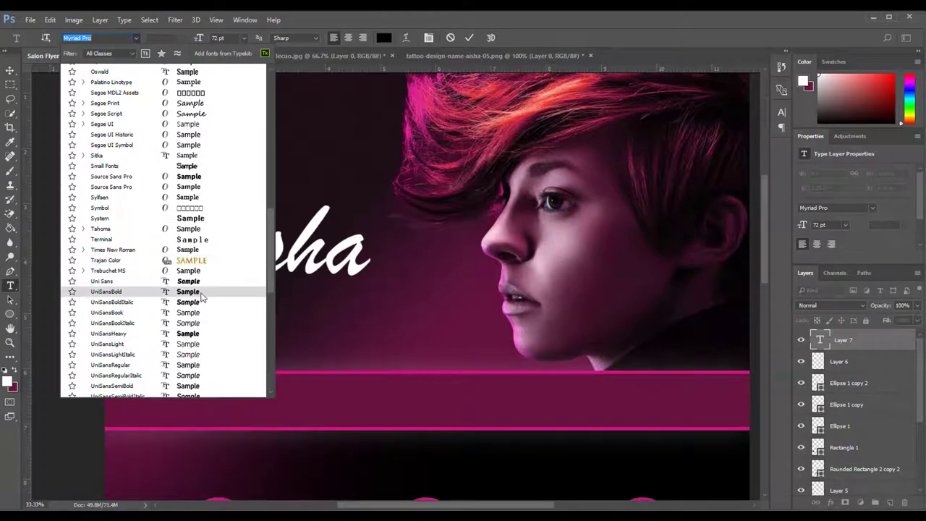
pyautogui.click(214, 291)
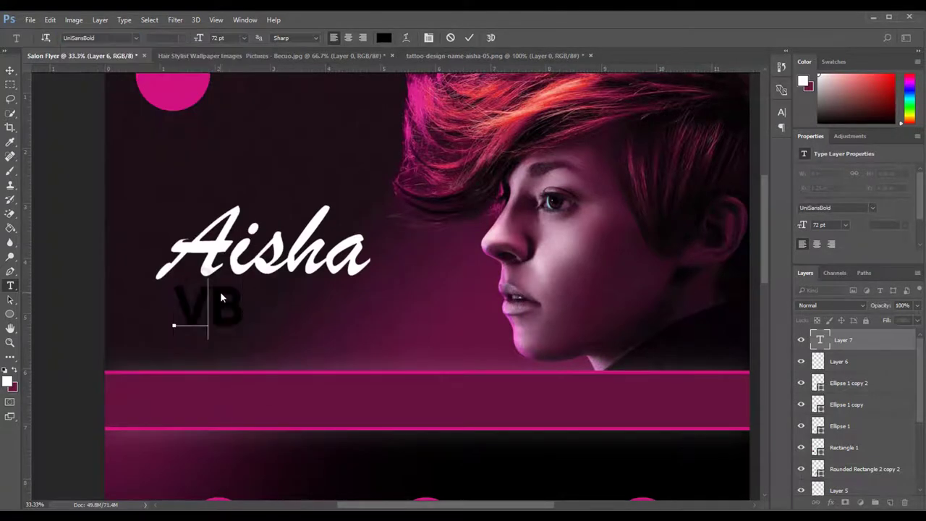
pyautogui.click(384, 37)
pyautogui.click(714, 168)
pyautogui.write('V')
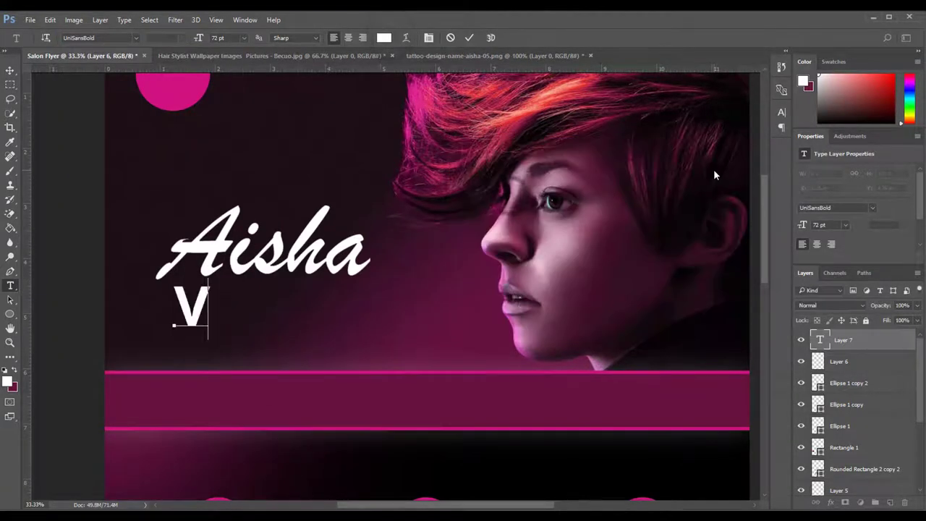
pyautogui.write('AUTY')
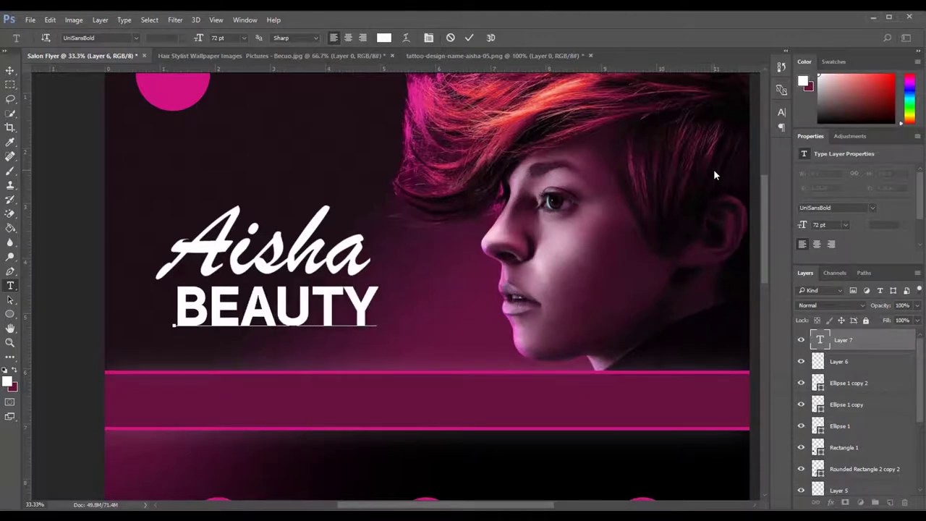
pyautogui.write(' SAL')
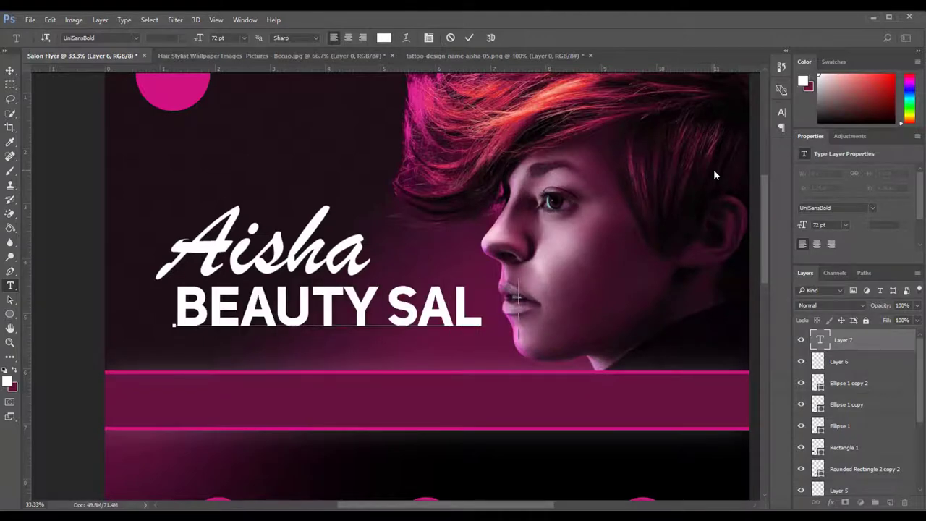
pyautogui.write('PON')
# Scale BEAUTY SALON down and position it neatly under Aisha.
pyautogui.click(10, 70)
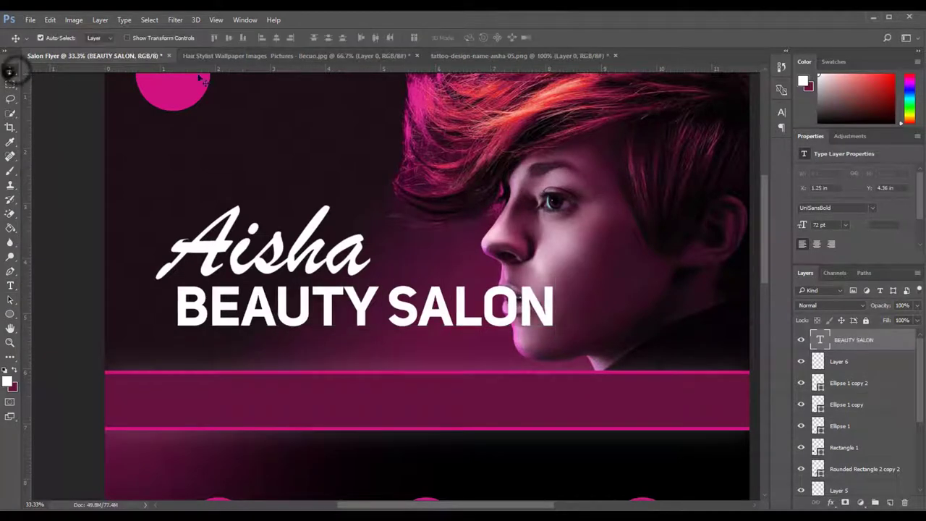
pyautogui.hotkey('ctrl', 't')
pyautogui.moveTo(551, 283)
pyautogui.mouseDown()
pyautogui.moveTo(374, 310)
pyautogui.moveTo(348, 294)
pyautogui.moveTo(346, 303)
pyautogui.mouseUp()
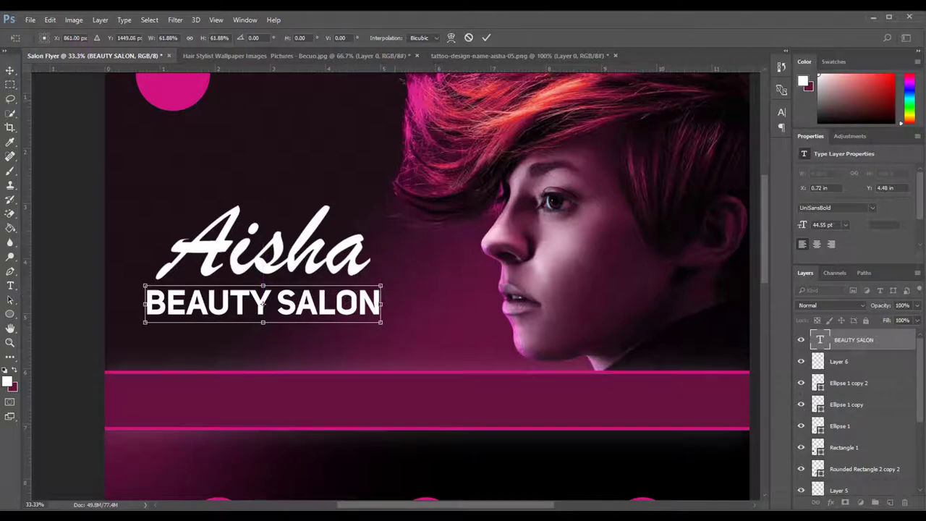
pyautogui.click(486, 38)
pyautogui.hotkey('ctrl', '-')
pyautogui.hotkey('ctrl', '-')
pyautogui.hotkey('ctrl', '-')
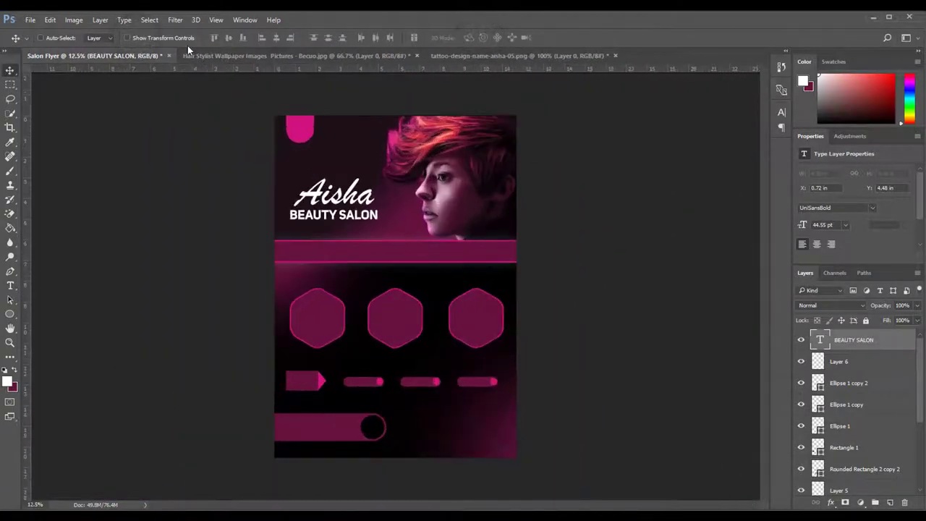
# Merge BEAUTY SALON into the Aisha logo and give it a stronger Outer Glow.
pyautogui.click(867, 361)
pyautogui.rightClick(867, 362)
pyautogui.doubleClick(856, 340)
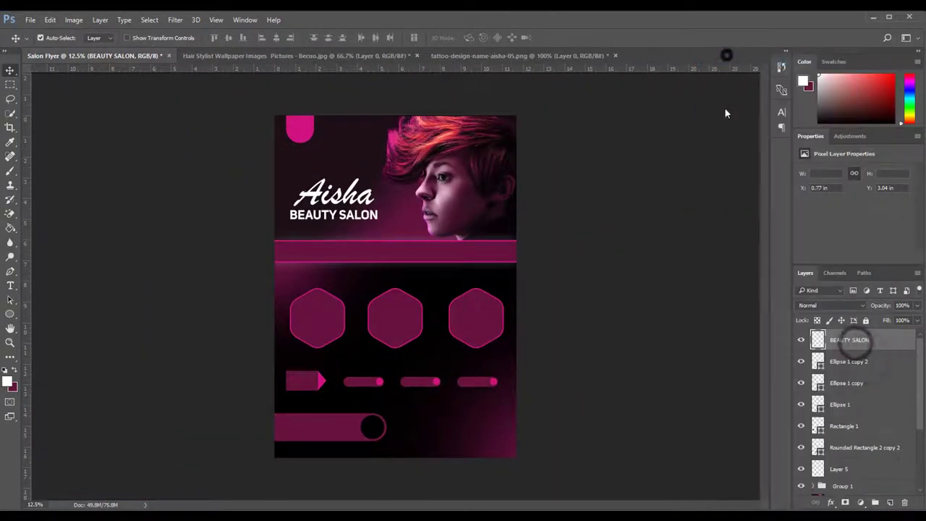
pyautogui.click(456, 330)
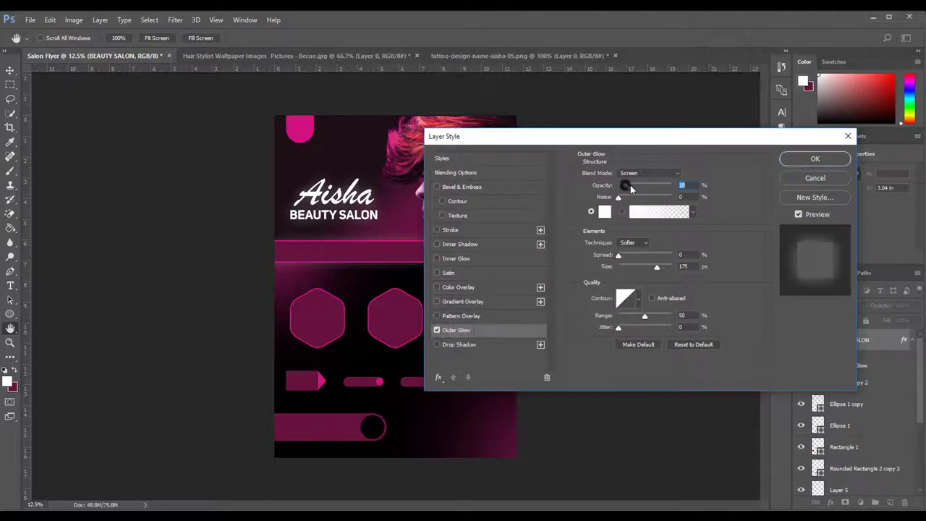
pyautogui.moveTo(626, 186); pyautogui.dragTo(637, 188)
pyautogui.click(815, 159)
pyautogui.scroll(2, 350, 189)
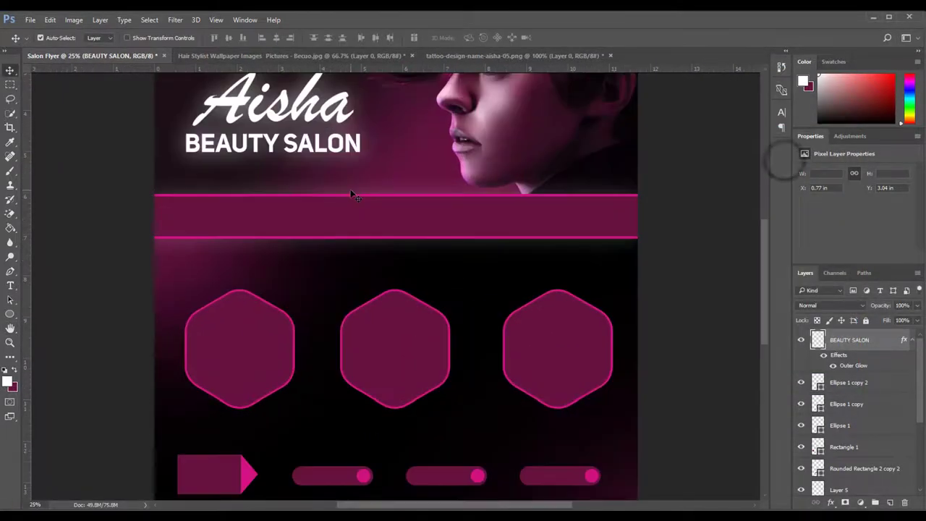
# Type the salon's address at 36 pt in the pink bar.
pyautogui.click(10, 285)
pyautogui.click(228, 333)
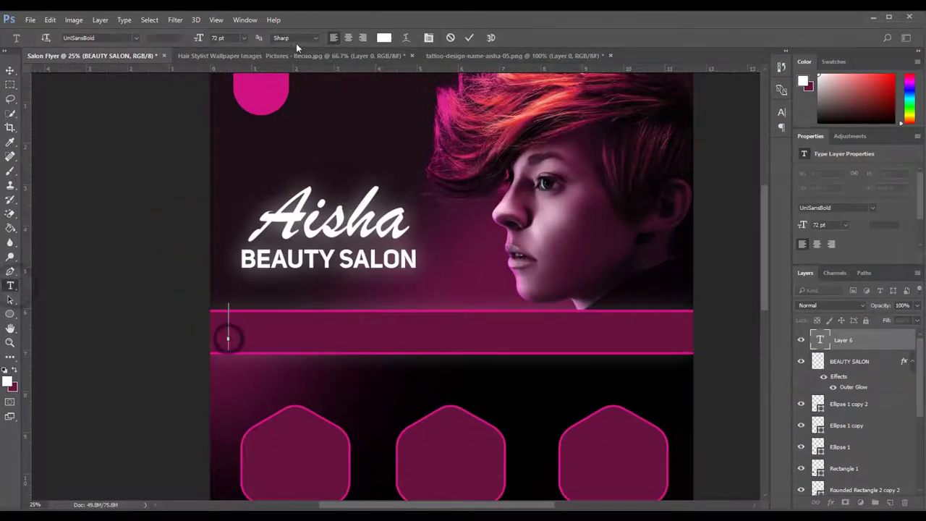
pyautogui.click(243, 37)
pyautogui.write('NEAR')
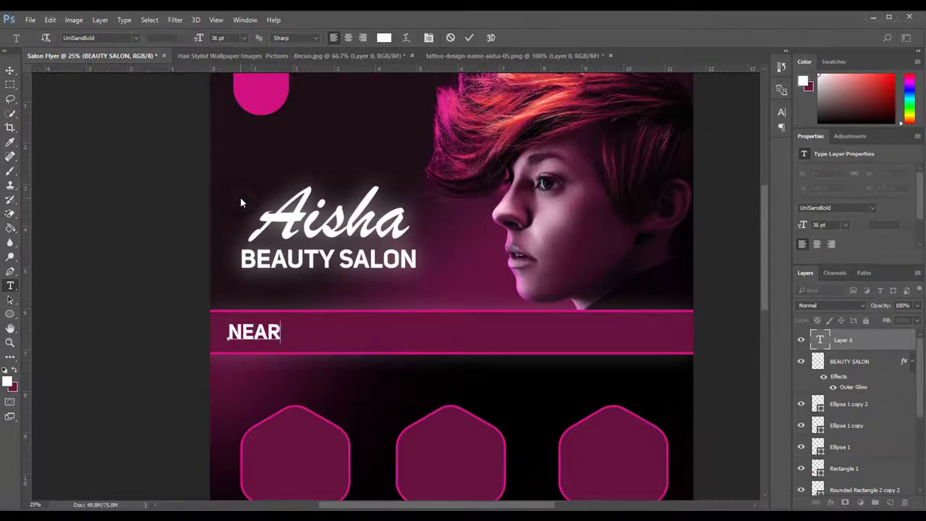
pyautogui.write(' MAIN BAZZAR')
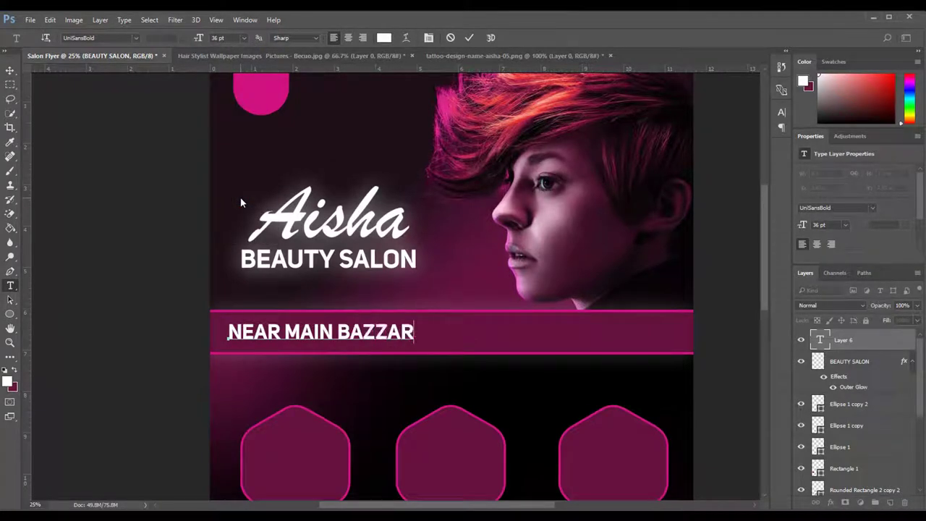
pyautogui.press('BackSpace')
pyautogui.press('BackSpace')
pyautogui.press('BackSpace')
pyautogui.press('BackSpace')
pyautogui.press('BackSpace')
pyautogui.write('CHAMAN GALI')
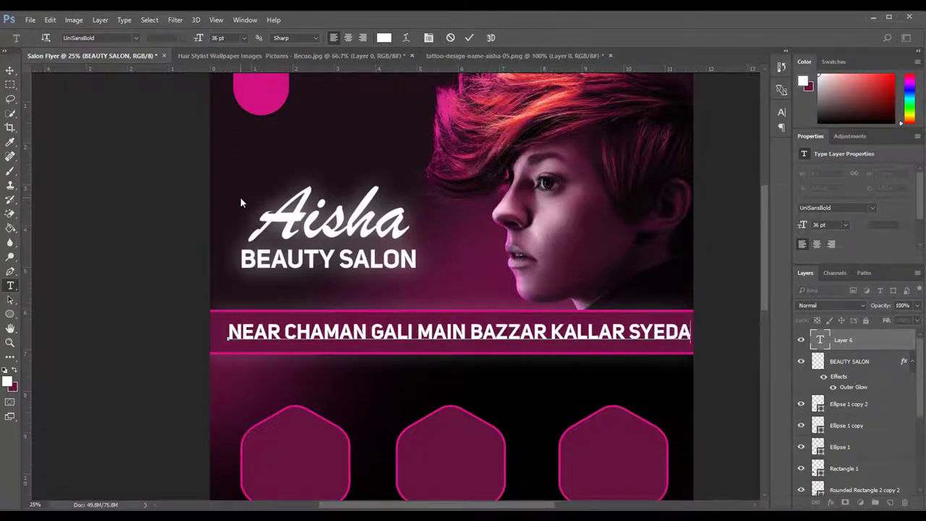
pyautogui.write('N')
pyautogui.click(10, 70)
# Shrink the address to fit the bar, set tracking to 150, and centre it.
pyautogui.hotkey('ctrl', 't')
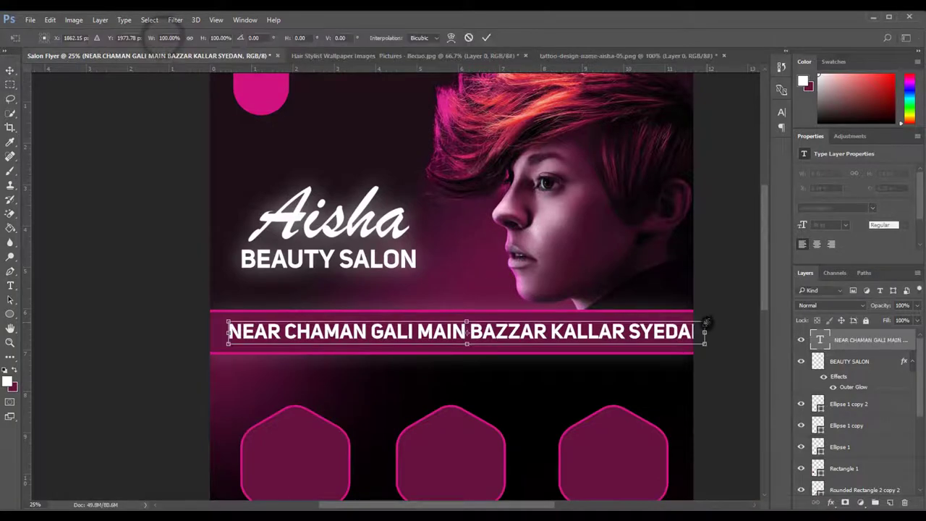
pyautogui.moveTo(704, 323); pyautogui.dragTo(590, 329)
pyautogui.click(486, 38)
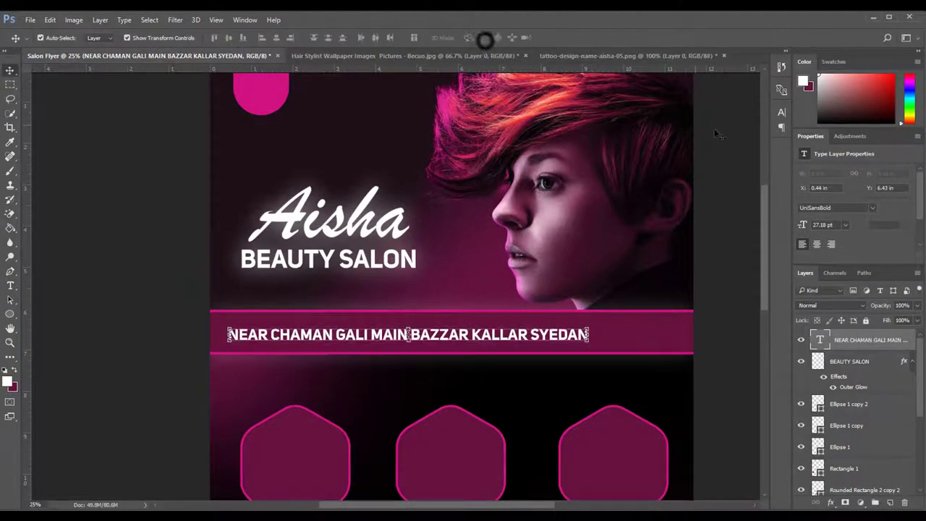
pyautogui.click(781, 112)
pyautogui.moveTo(718, 153)
pyautogui.mouseDown()
pyautogui.moveTo(717, 142)
pyautogui.moveTo(715, 154)
pyautogui.mouseUp()
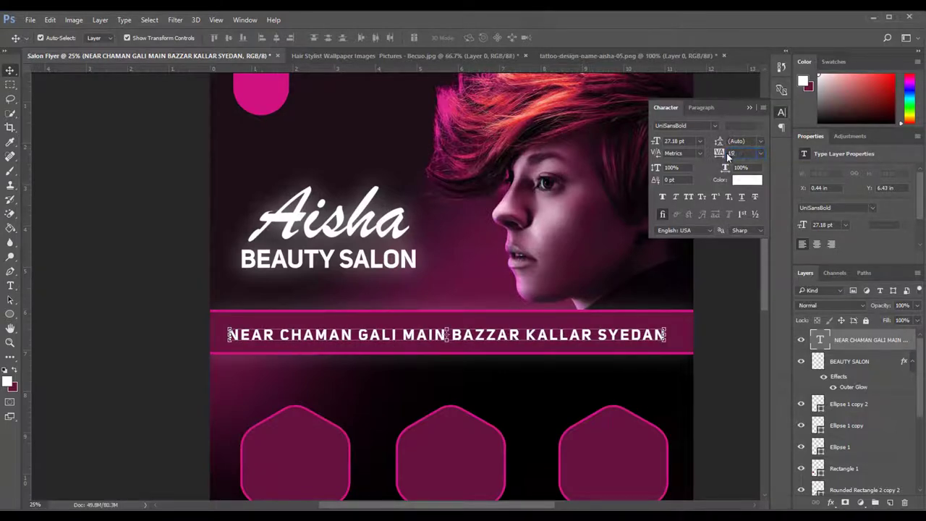
pyautogui.write('0')
pyautogui.press('Return')
pyautogui.click(127, 37)
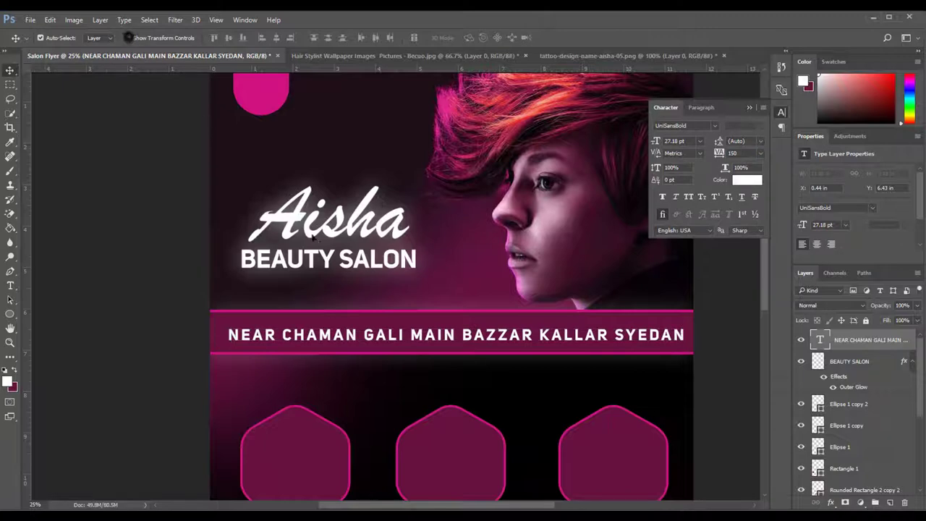
pyautogui.moveTo(450, 340)
pyautogui.mouseDown()
pyautogui.moveTo(457, 334)
pyautogui.moveTo(446, 334)
pyautogui.mouseUp()
# Type HAIR STYLE below the first hexagon, tighten its letter spacing and shrink it to about 75%.
pyautogui.click(734, 362)
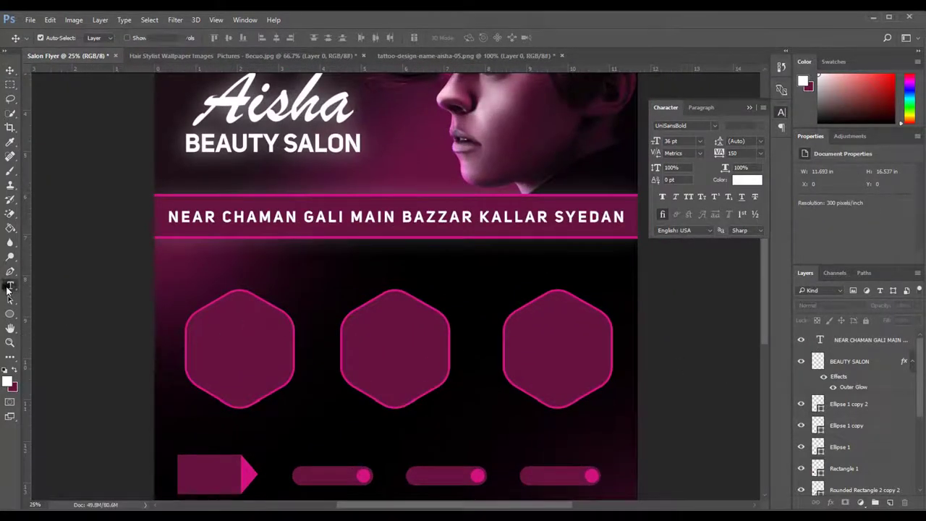
pyautogui.click(10, 287)
pyautogui.click(221, 438)
pyautogui.write('H')
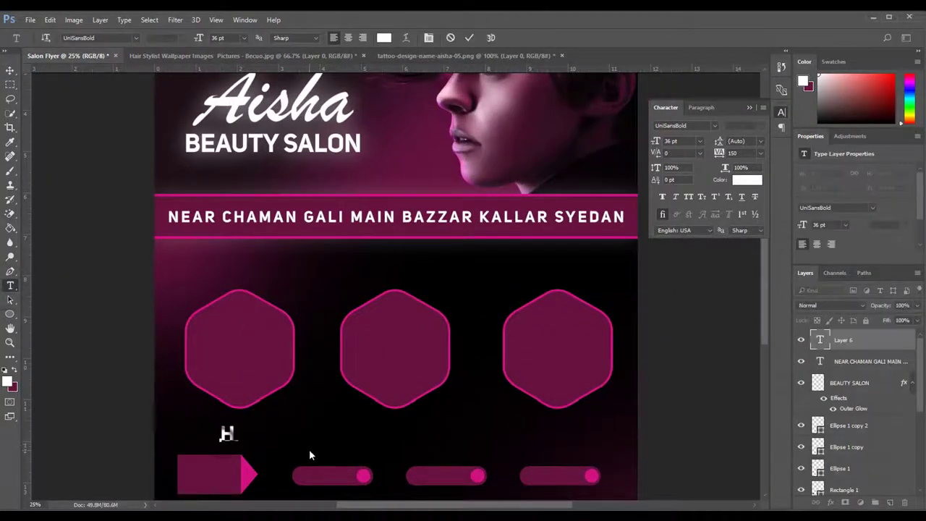
pyautogui.write('AI')
pyautogui.press('BackSpace')
pyautogui.write('U')
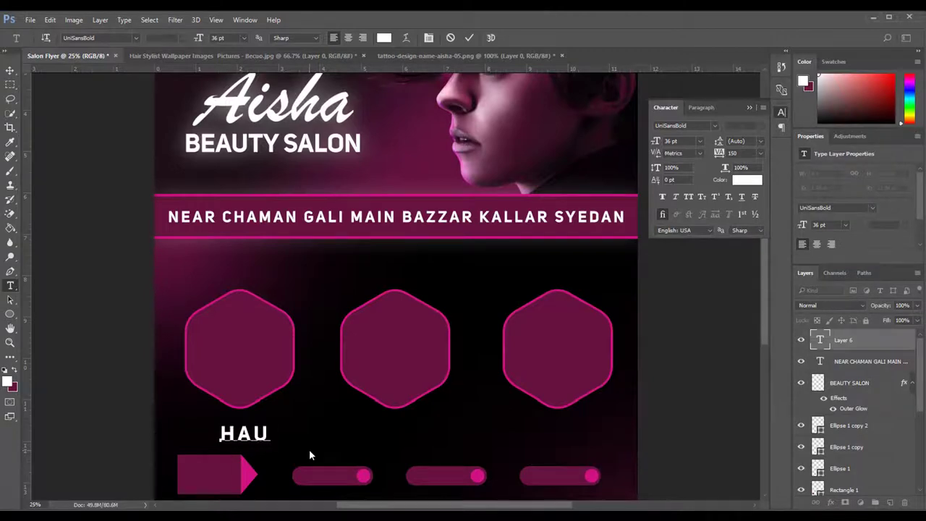
pyautogui.press('BackSpace')
pyautogui.write('IR STY')
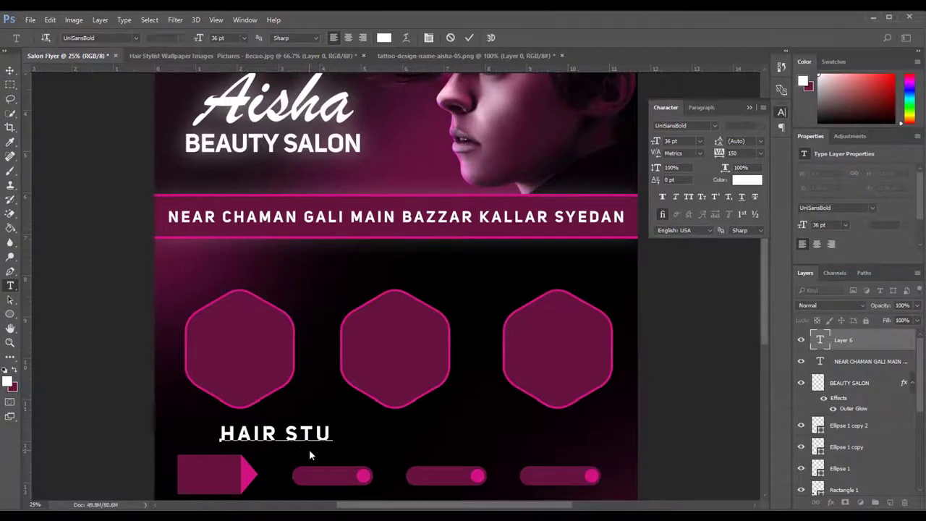
pyautogui.write('LE')
pyautogui.hotkey('ctrl', 'a')
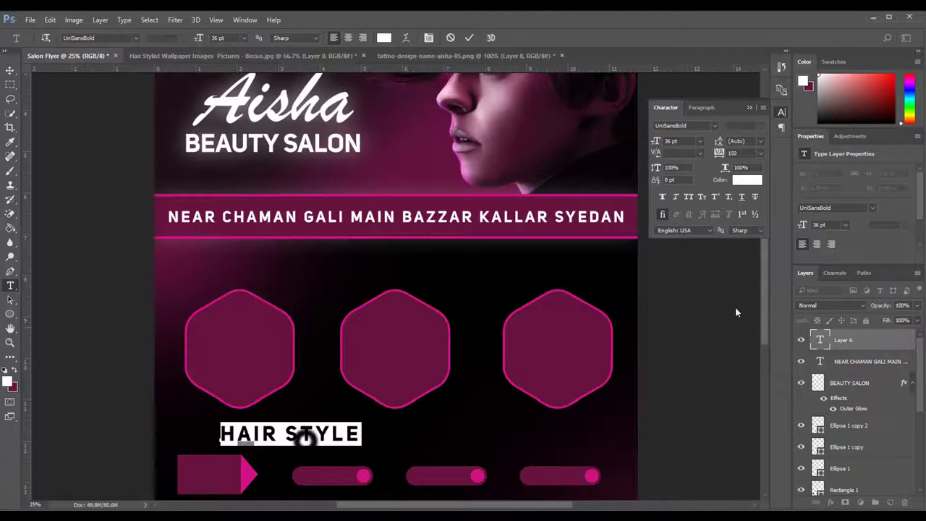
pyautogui.moveTo(695, 153); pyautogui.dragTo(715, 157)
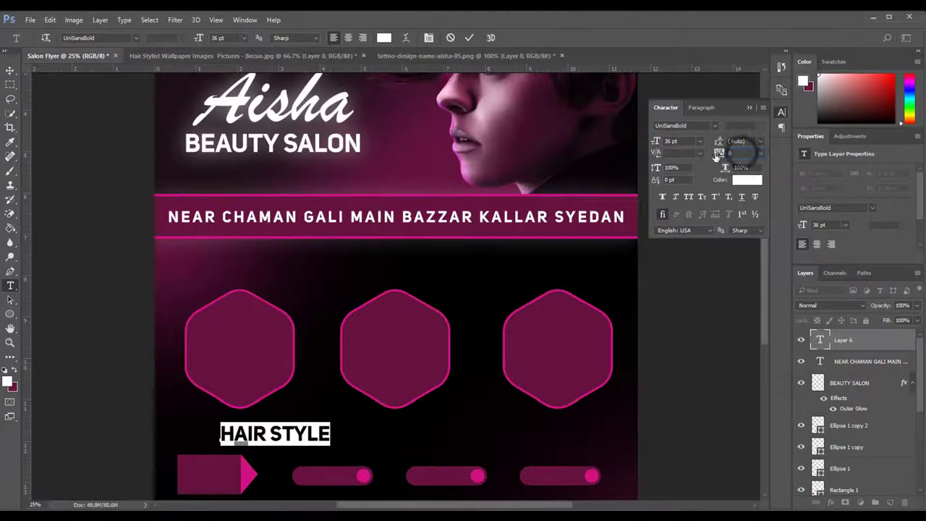
pyautogui.click(9, 70)
pyautogui.hotkey('ctrl', 't')
pyautogui.moveTo(330, 423); pyautogui.dragTo(266, 427)
pyautogui.press('Return')
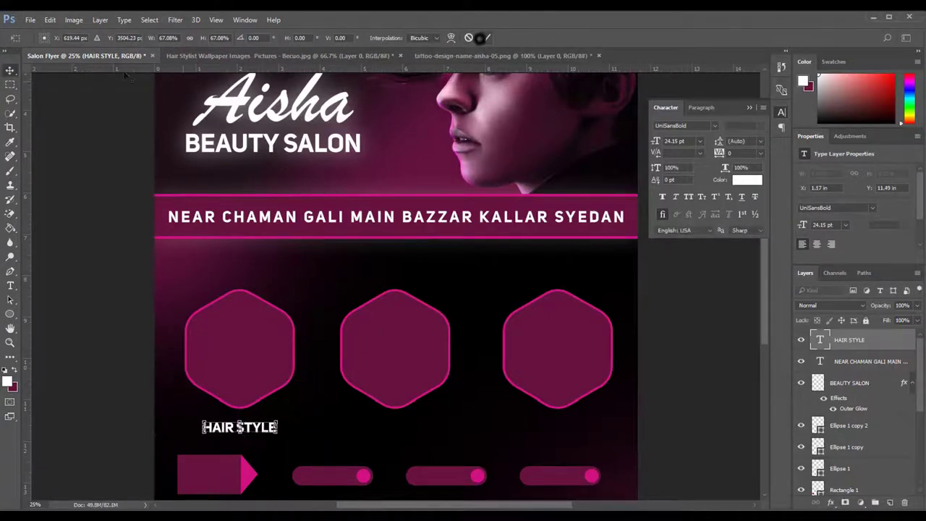
# Duplicate the label under the middle hexagon, retype it SKIN TREATMENT and centre it there.
pyautogui.hotkey('ctrl', '+')
pyautogui.moveTo(217, 461)
pyautogui.mouseDown()
pyautogui.moveTo(244, 338)
pyautogui.moveTo(437, 362)
pyautogui.moveTo(427, 349)
pyautogui.mouseUp()
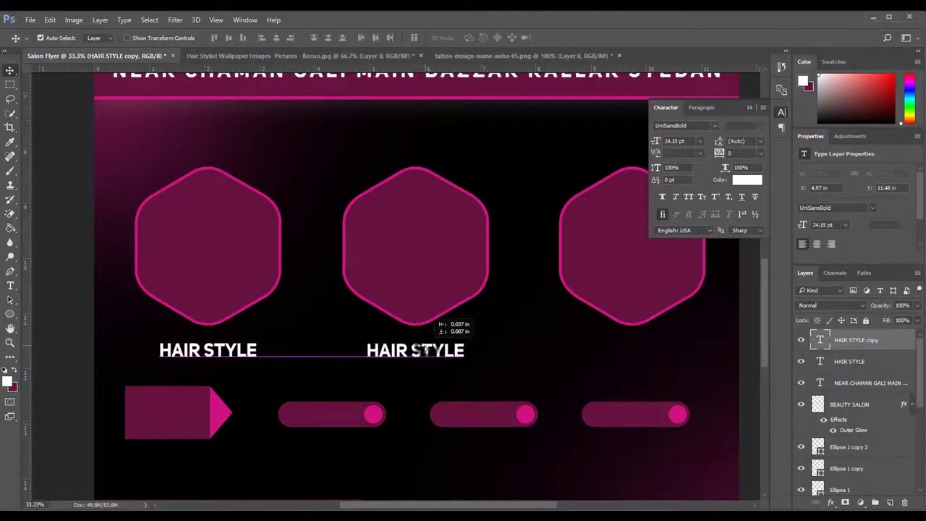
pyautogui.moveTo(425, 348); pyautogui.dragTo(426, 349)
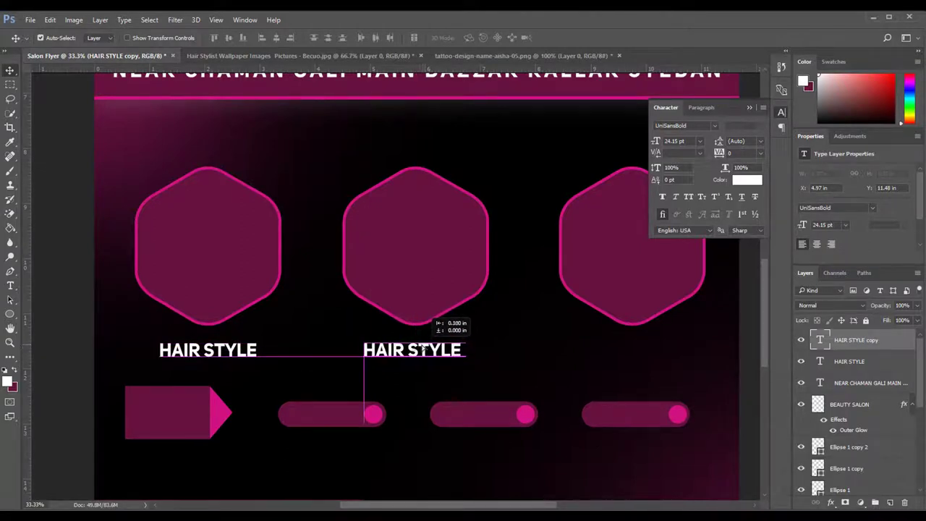
pyautogui.click(11, 289)
pyautogui.moveTo(362, 351); pyautogui.dragTo(463, 350)
pyautogui.write('SKIN TREATMENT')
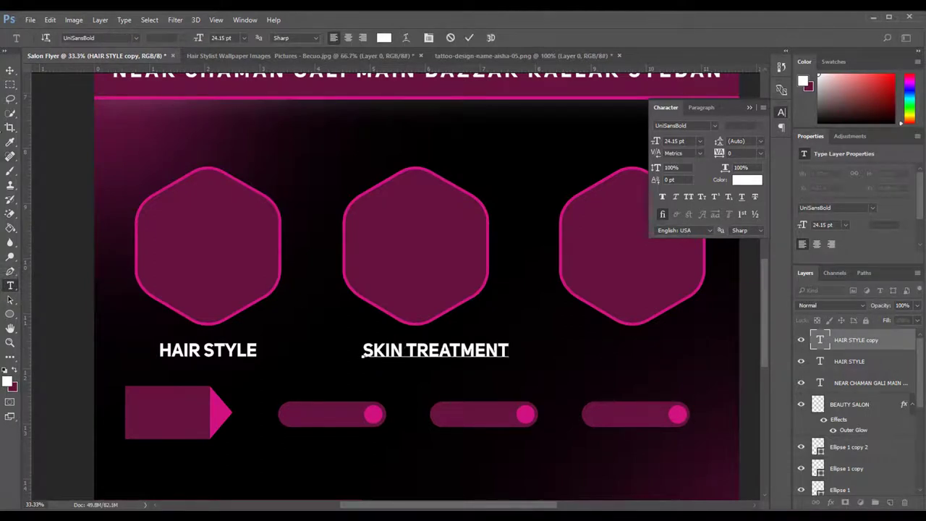
pyautogui.hotkey('ctrl', 'Return')
pyautogui.press('v')
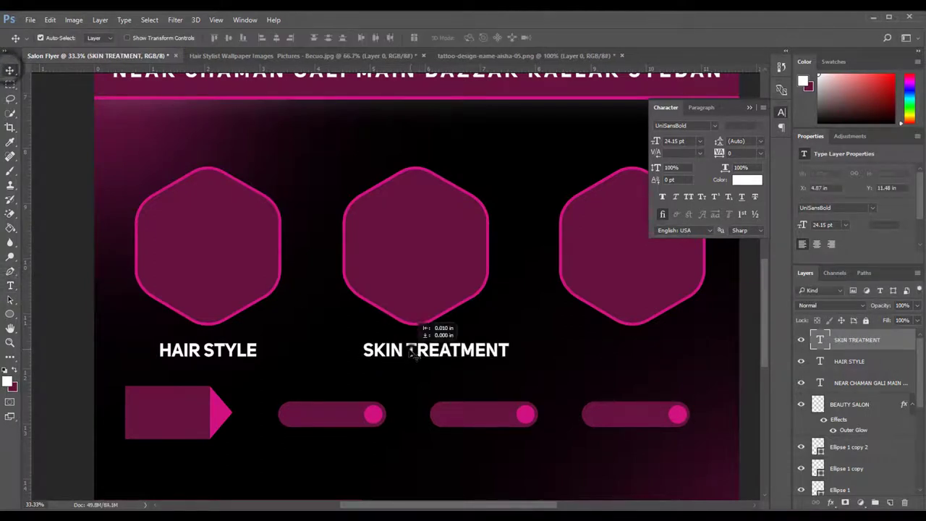
pyautogui.moveTo(413, 350); pyautogui.dragTo(400, 354)
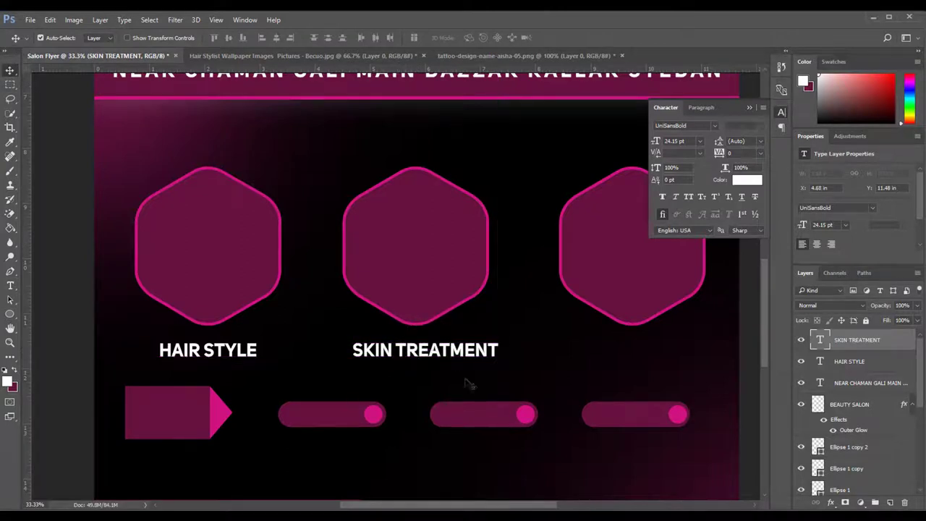
pyautogui.moveTo(502, 352); pyautogui.dragTo(469, 343)
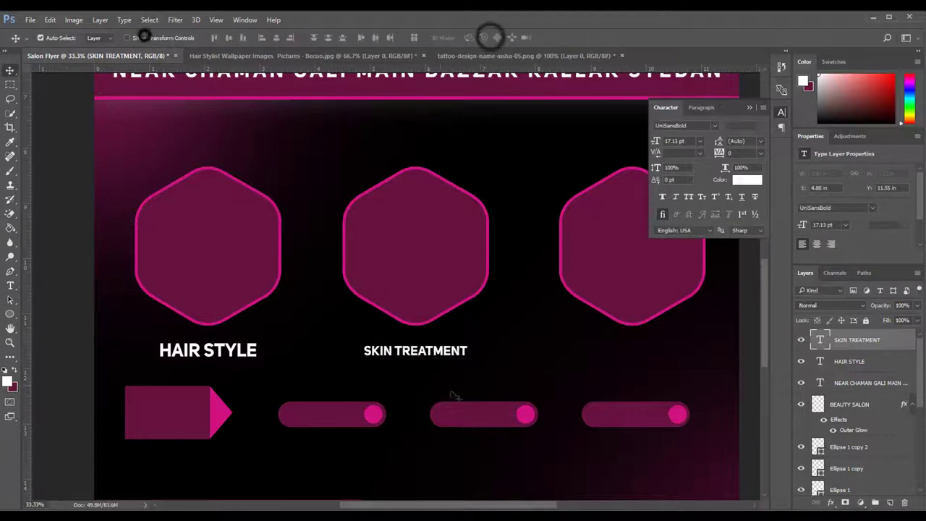
pyautogui.click(485, 37)
pyautogui.moveTo(428, 352); pyautogui.dragTo(432, 345)
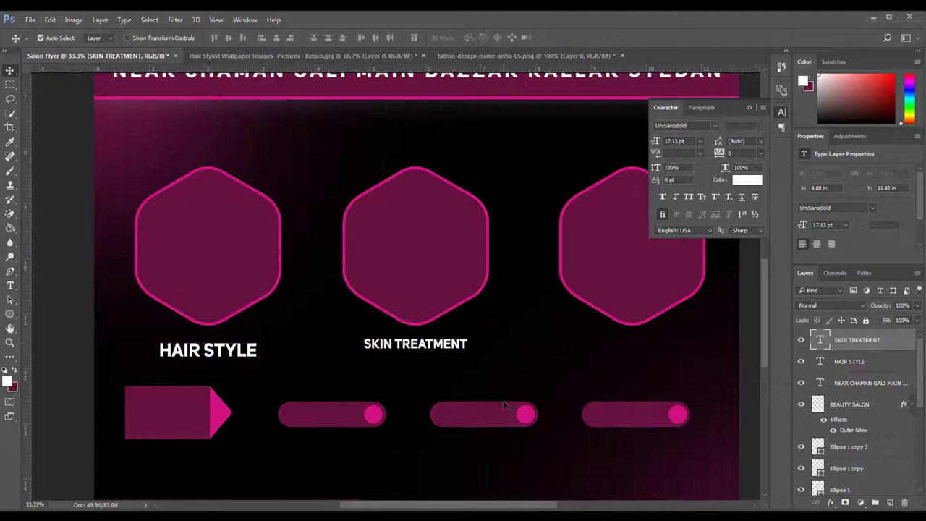
pyautogui.hotkey('shift', 'Down')
pyautogui.hotkey('shift', 'Down')
# Replace the old label with a SKIN TREATMENT copy retyped HAIR STYLE, aligned under the first hexagon.
pyautogui.click(850, 361)
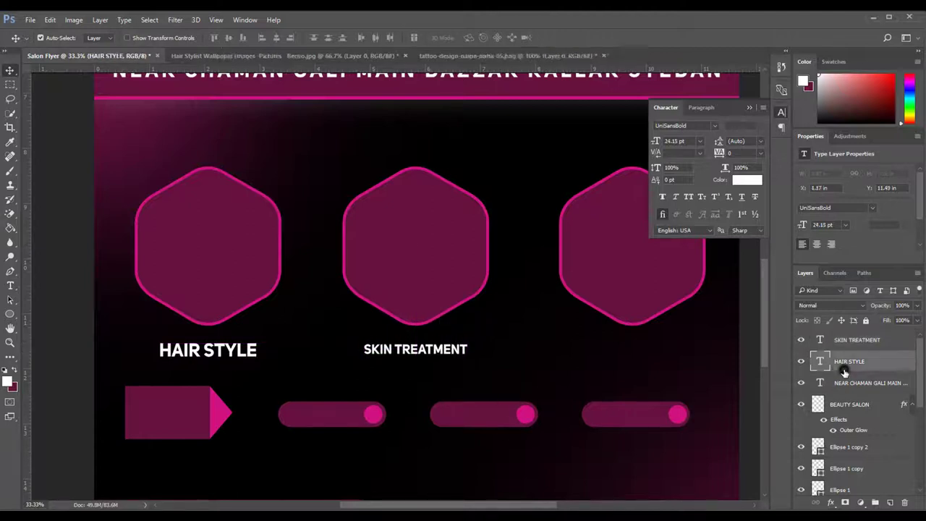
pyautogui.press('Delete')
pyautogui.moveTo(385, 360); pyautogui.dragTo(385, 378)
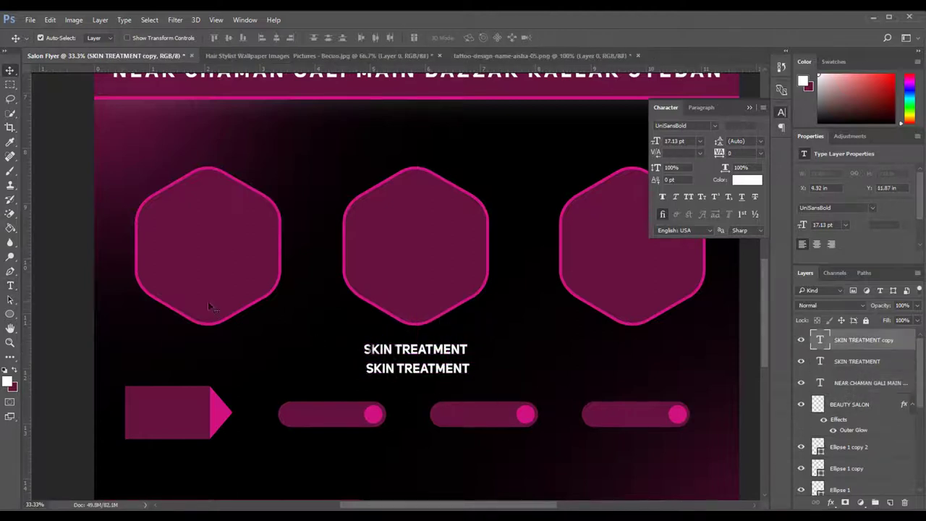
pyautogui.press('t')
pyautogui.doubleClick(430, 369)
pyautogui.press('BackSpace')
pyautogui.write('HAIR STYLE')
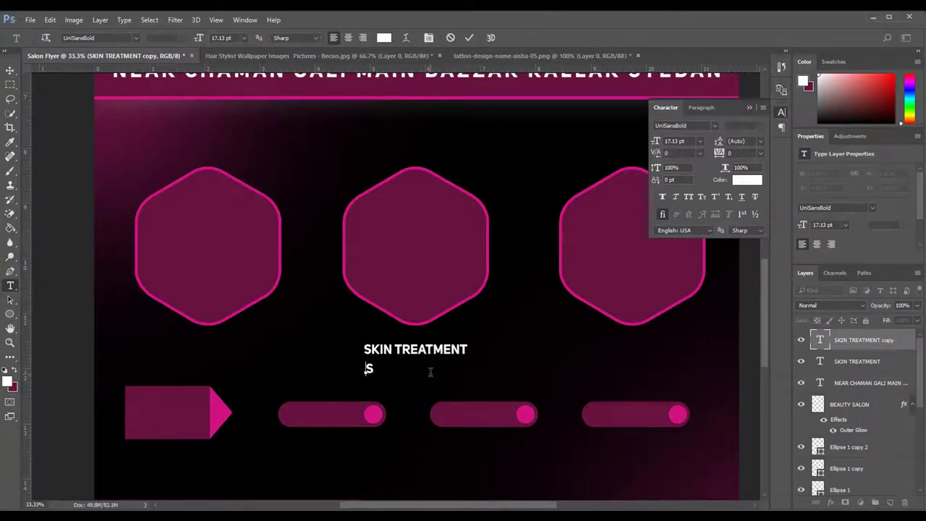
pyautogui.click(10, 70)
pyautogui.moveTo(389, 371)
pyautogui.mouseDown()
pyautogui.moveTo(198, 348)
pyautogui.moveTo(206, 353)
pyautogui.mouseUp()
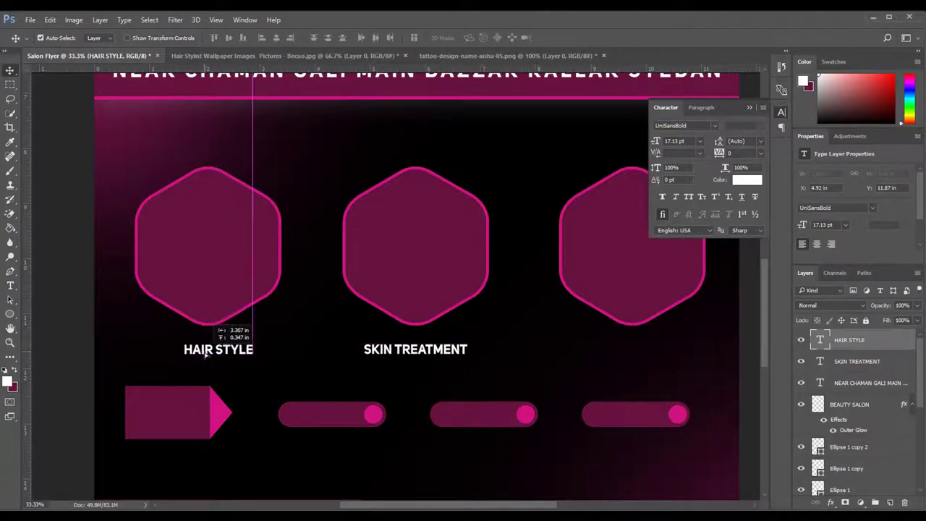
pyautogui.moveTo(205, 354); pyautogui.dragTo(198, 355)
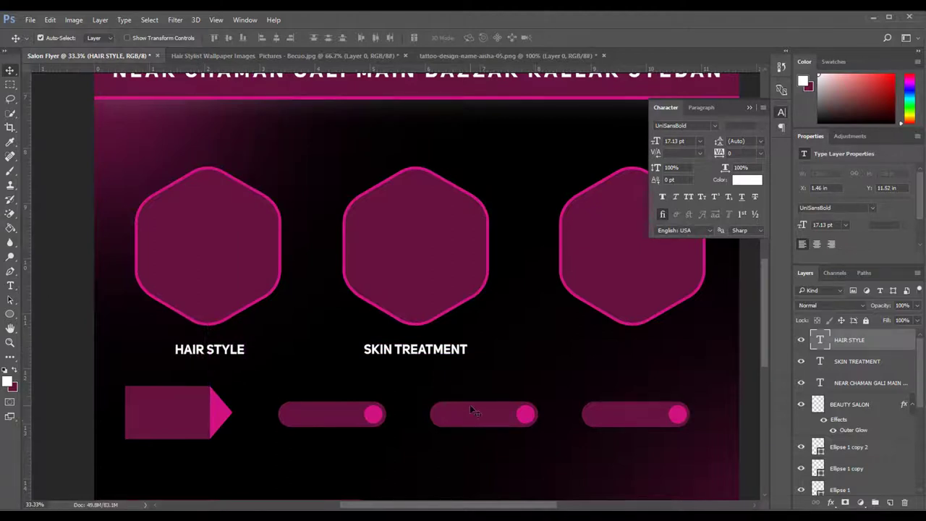
# Copy HAIR STYLE under the third hexagon, retype it MAKEUP and centre it.
pyautogui.moveTo(202, 346)
pyautogui.mouseDown()
pyautogui.moveTo(626, 369)
pyautogui.moveTo(637, 350)
pyautogui.mouseUp()
pyautogui.click(10, 285)
pyautogui.write('AKEUP')
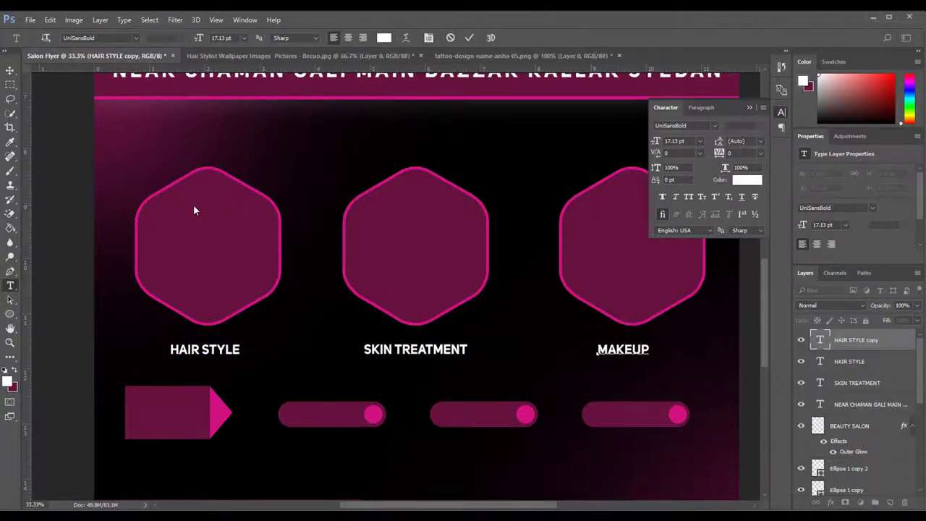
pyautogui.hotkey('ctrl', 'Return')
pyautogui.press('v')
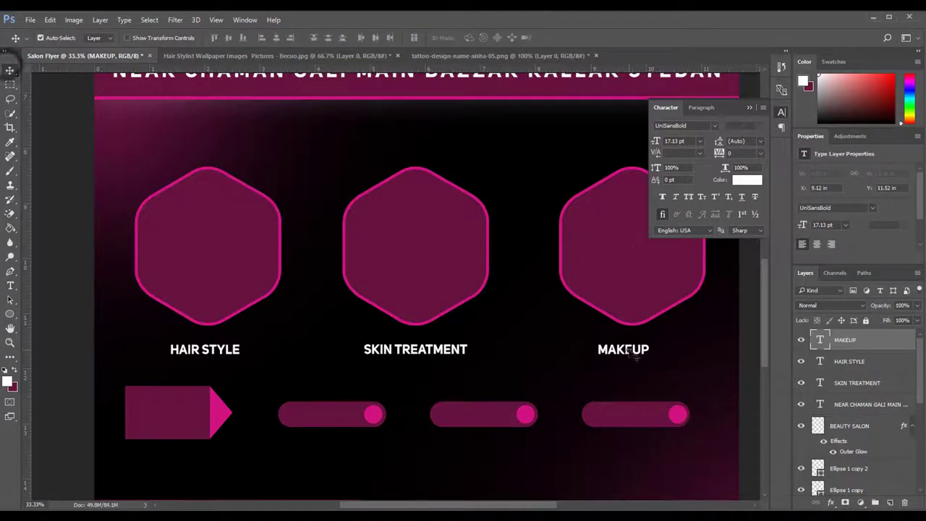
pyautogui.moveTo(636, 354); pyautogui.dragTo(645, 355)
pyautogui.hotkey('ctrl', '-')
pyautogui.hotkey('ctrl', '-')
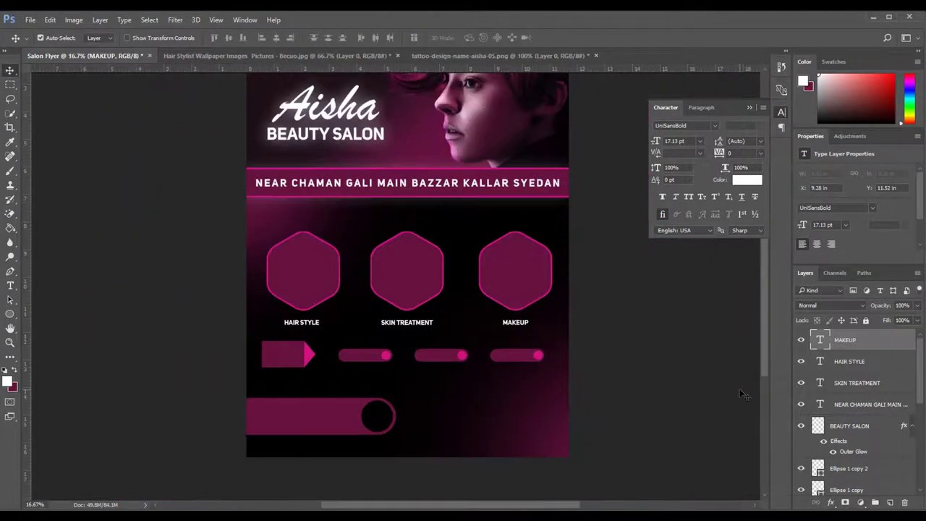
# Type SPECIAL near the pink arrow and set it in the Uni Sans font.
pyautogui.hotkey('ctrl', '+')
pyautogui.moveTo(178, 455); pyautogui.dragTo(286, 342)
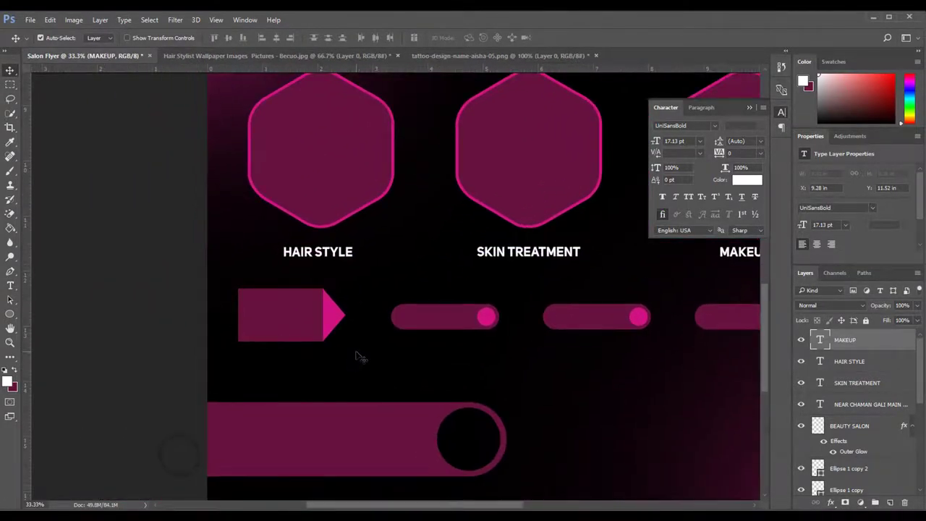
pyautogui.press('t')
pyautogui.click(321, 372)
pyautogui.write('S')
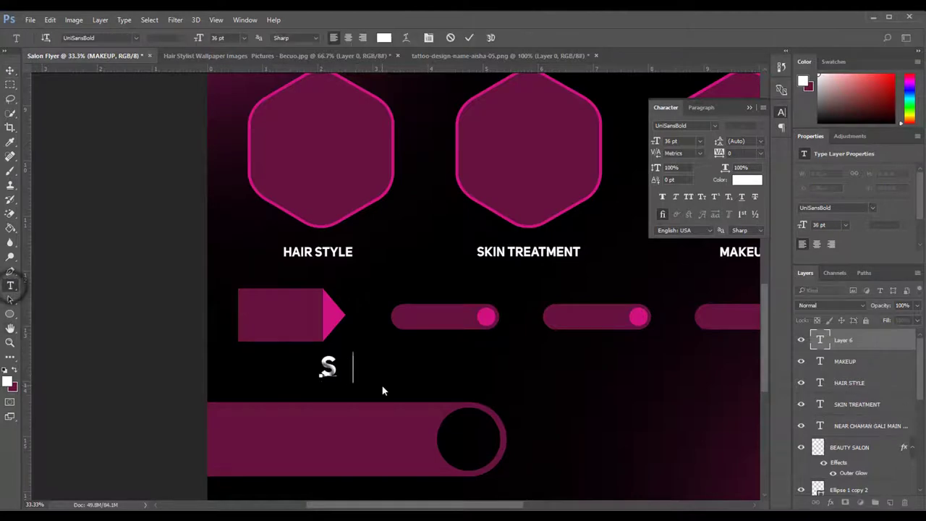
pyautogui.write('PEA')
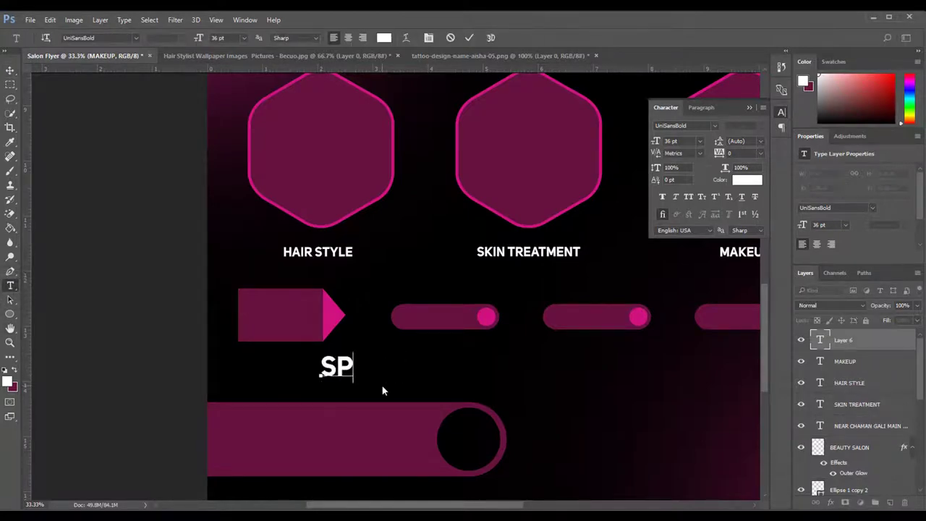
pyautogui.scroll(1, 311, 327)
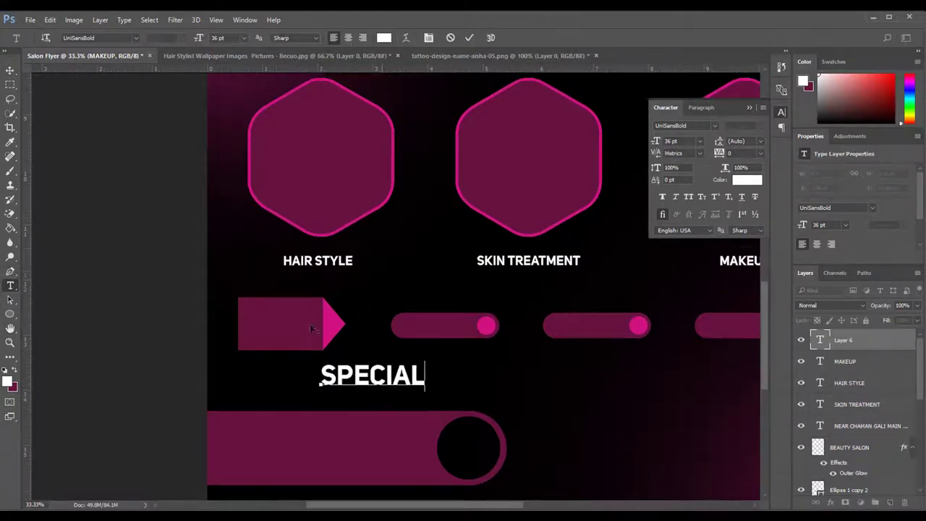
pyautogui.doubleClick(360, 369)
pyautogui.click(137, 39)
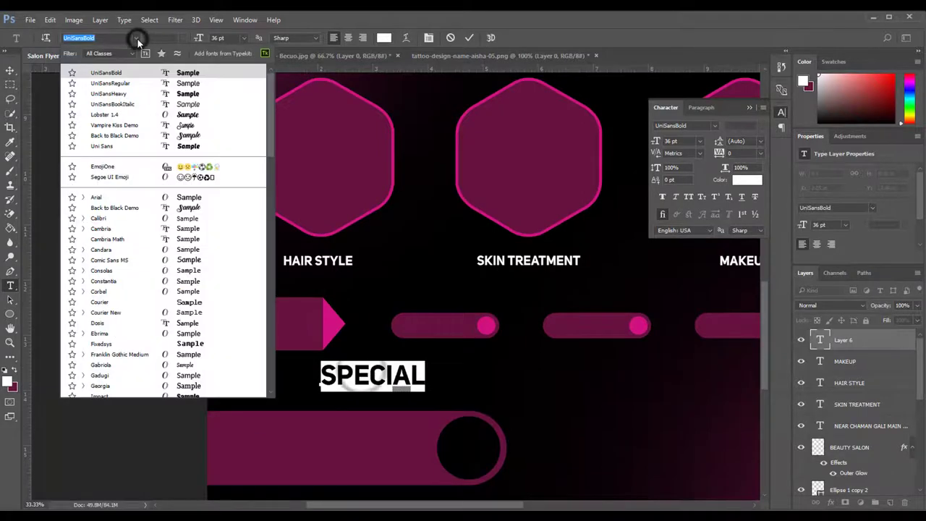
pyautogui.click(143, 146)
pyautogui.click(10, 69)
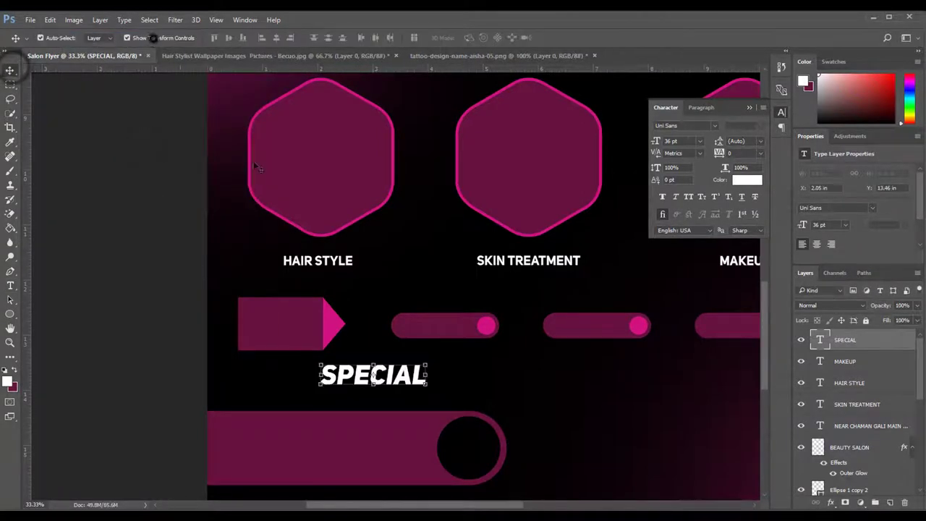
# Scale SPECIAL onto the pink arrow and add a copy retyped as OFFERS beneath it.
pyautogui.hotkey('ctrl', 't')
pyautogui.moveTo(427, 385)
pyautogui.mouseDown()
pyautogui.moveTo(281, 316)
pyautogui.moveTo(280, 333)
pyautogui.mouseUp()
pyautogui.click(486, 38)
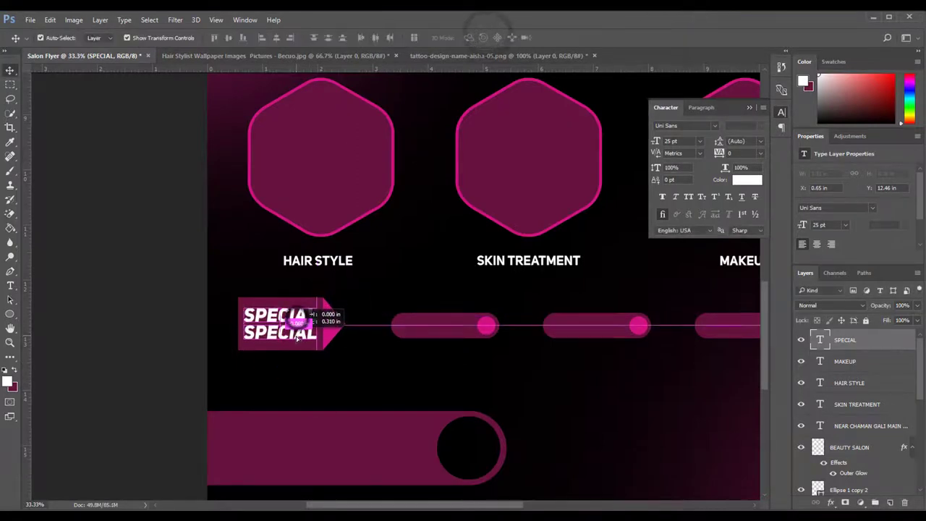
pyautogui.press('t')
pyautogui.doubleClick(265, 337)
pyautogui.write('OFFERS')
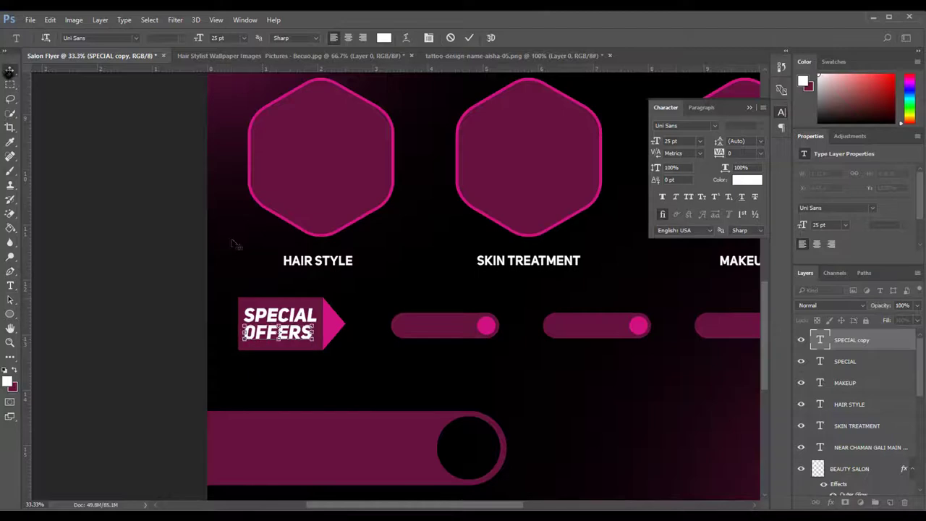
pyautogui.hotkey('ctrl', 'Return')
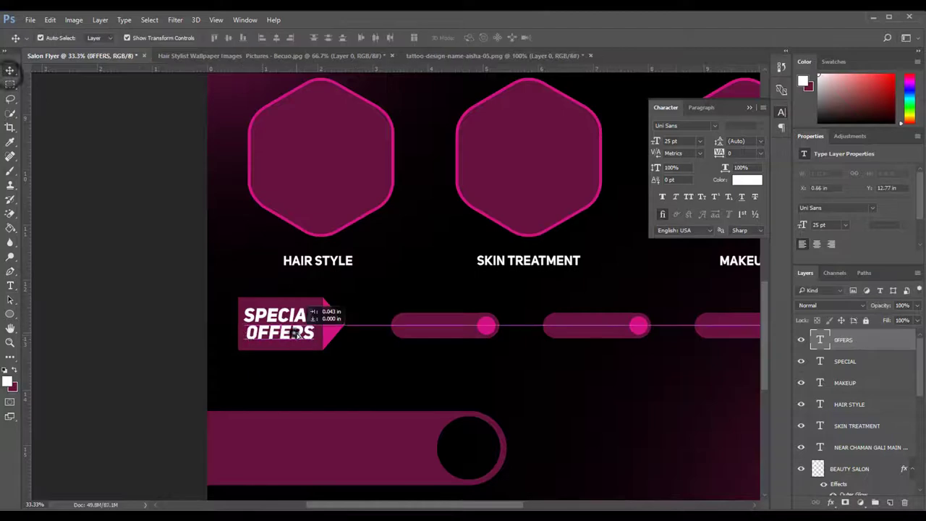
pyautogui.press('v')
pyautogui.moveTo(293, 333); pyautogui.dragTo(297, 334)
# Set OFFERS in the lighter UniSansBookItalic font and nudge it slightly lower on the arrow.
pyautogui.click(10, 285)
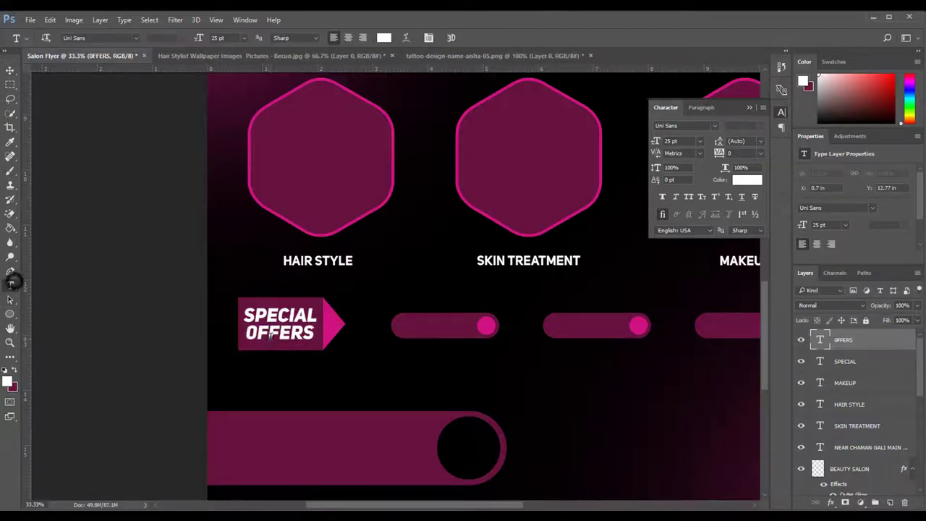
pyautogui.doubleClick(279, 332)
pyautogui.click(135, 38)
pyautogui.moveTo(270, 95); pyautogui.dragTo(267, 202)
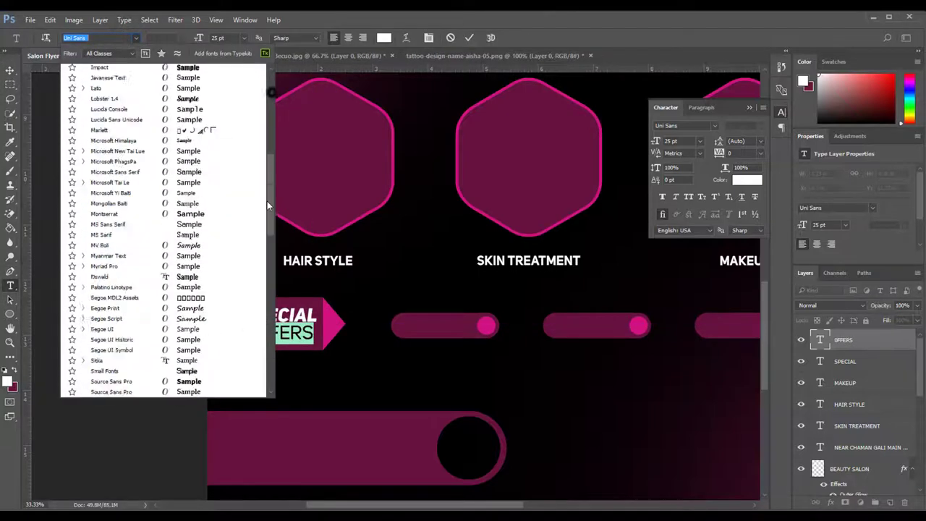
pyautogui.scroll(-5, 215, 224)
pyautogui.click(186, 181)
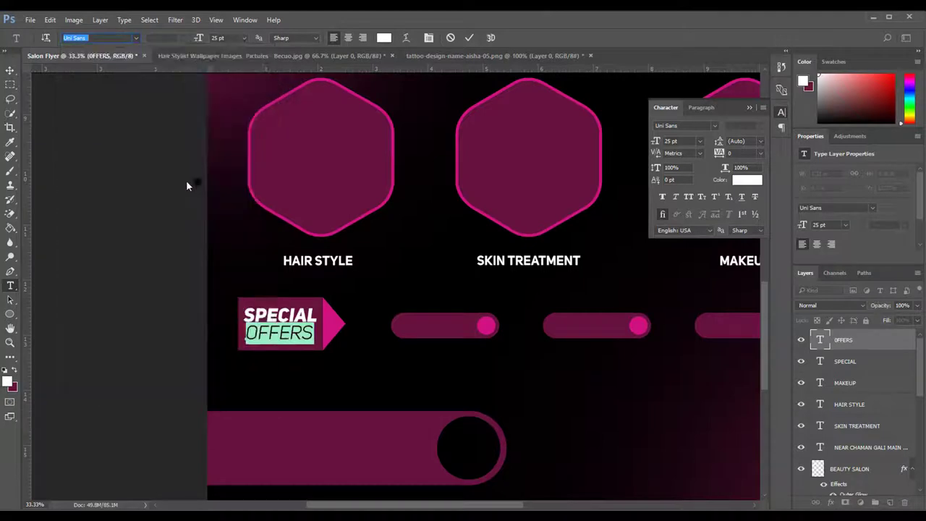
pyautogui.click(9, 70)
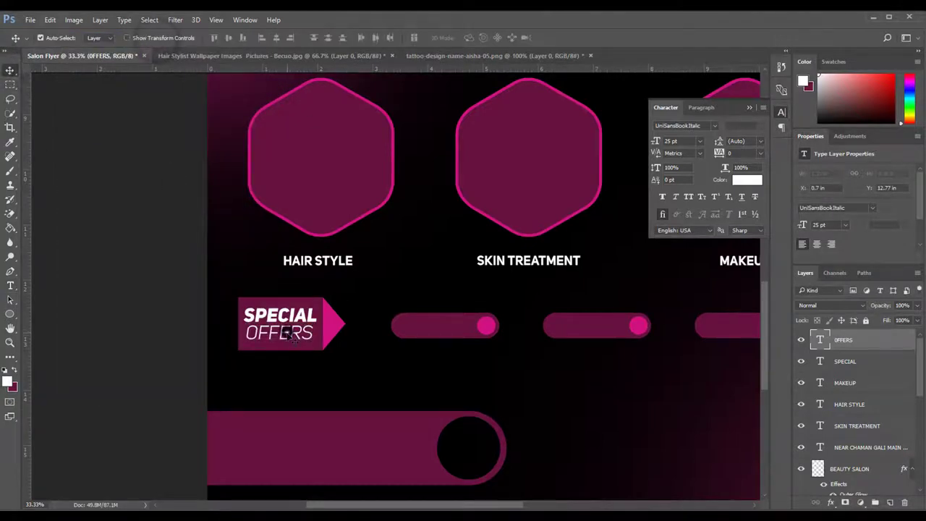
pyautogui.moveTo(295, 335); pyautogui.dragTo(289, 339)
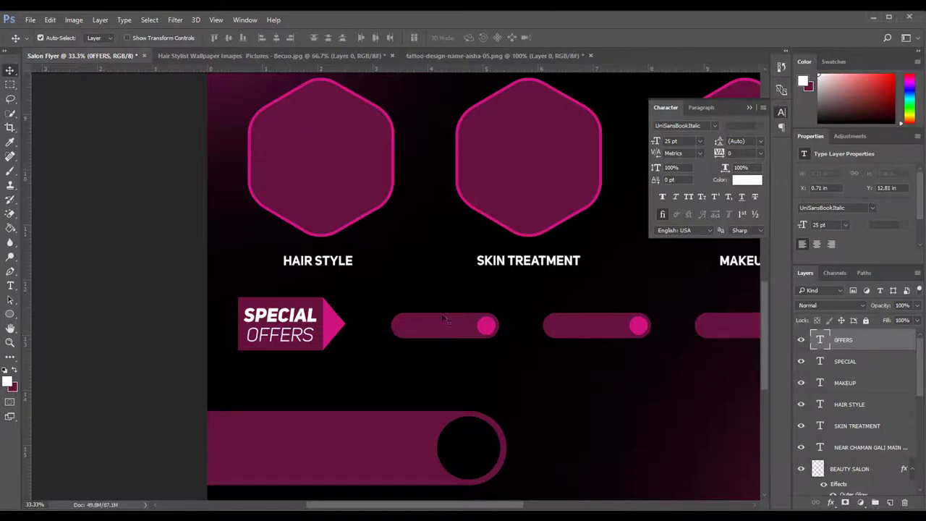
pyautogui.hotkey('ctrl', '+')
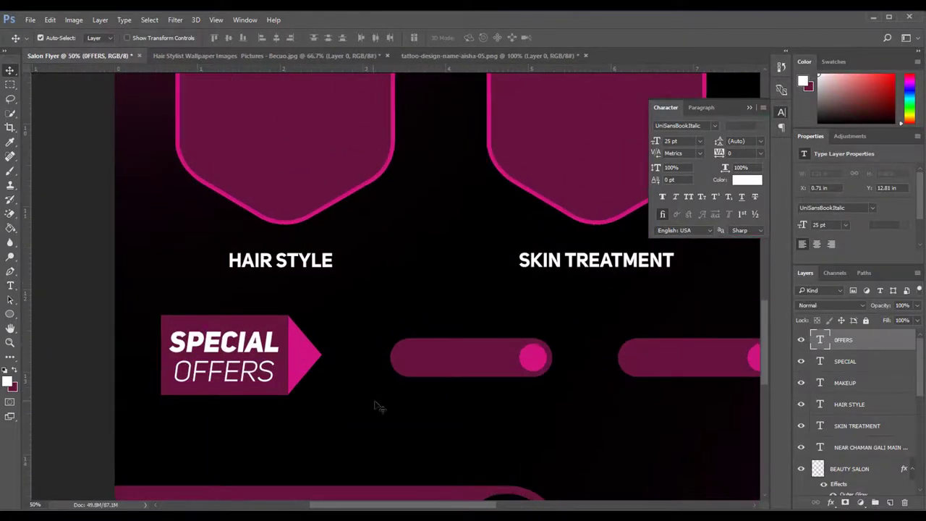
# Type BRIDEL MAKEUP below the SPECIAL OFFERS arrow in heavy upright Uni Sans.
pyautogui.click(10, 286)
pyautogui.click(351, 450)
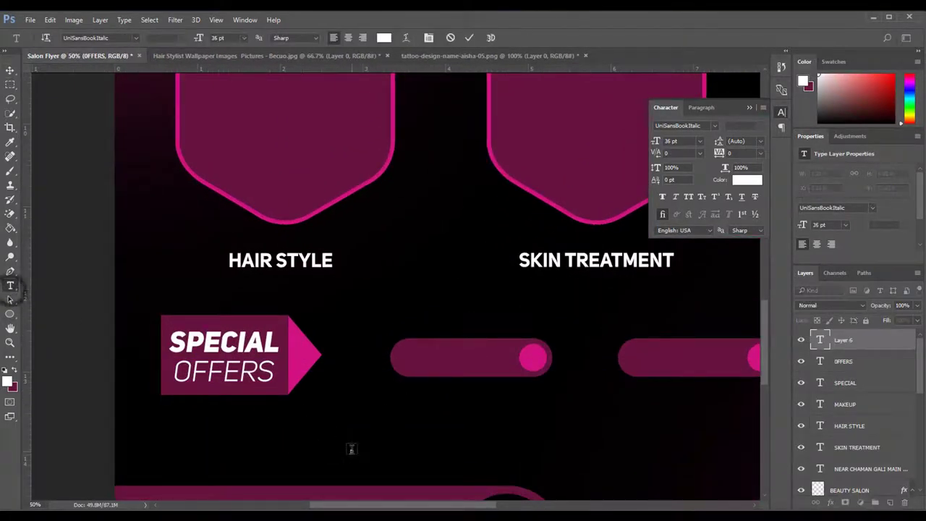
pyautogui.write('BRIDEL MAKEUP')
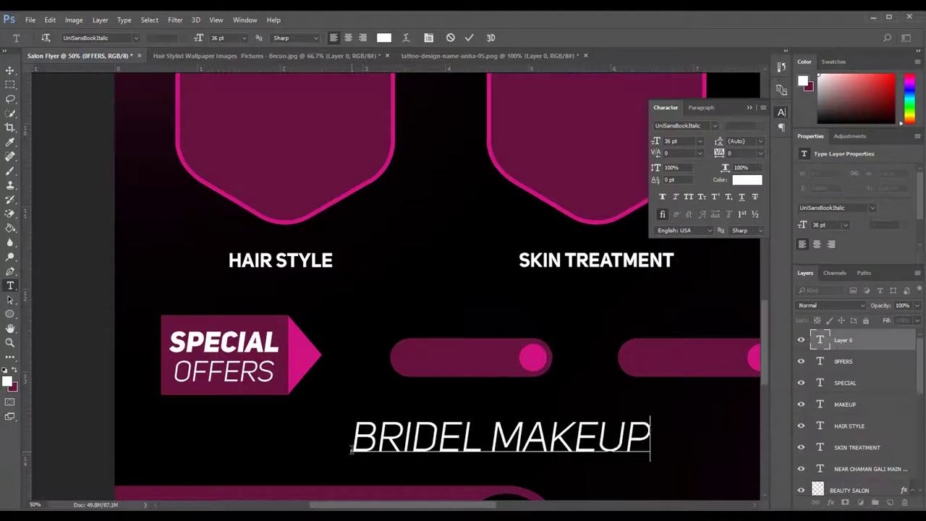
pyautogui.tripleClick(406, 440)
pyautogui.click(136, 37)
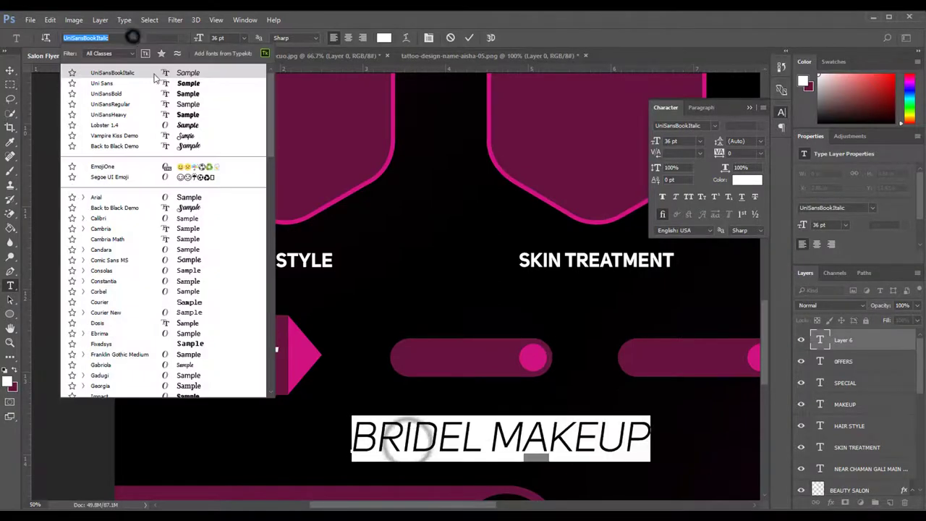
pyautogui.click(71, 188)
pyautogui.click(137, 38)
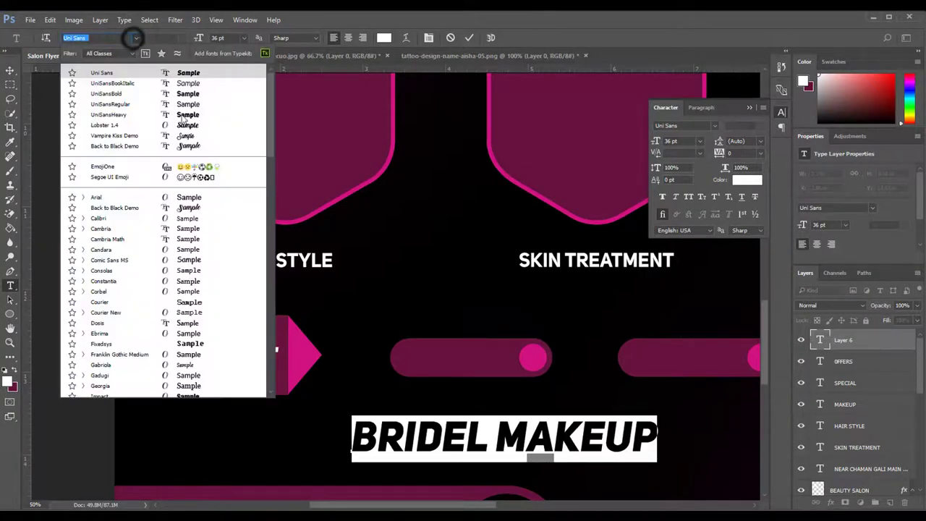
pyautogui.click(190, 116)
pyautogui.click(10, 70)
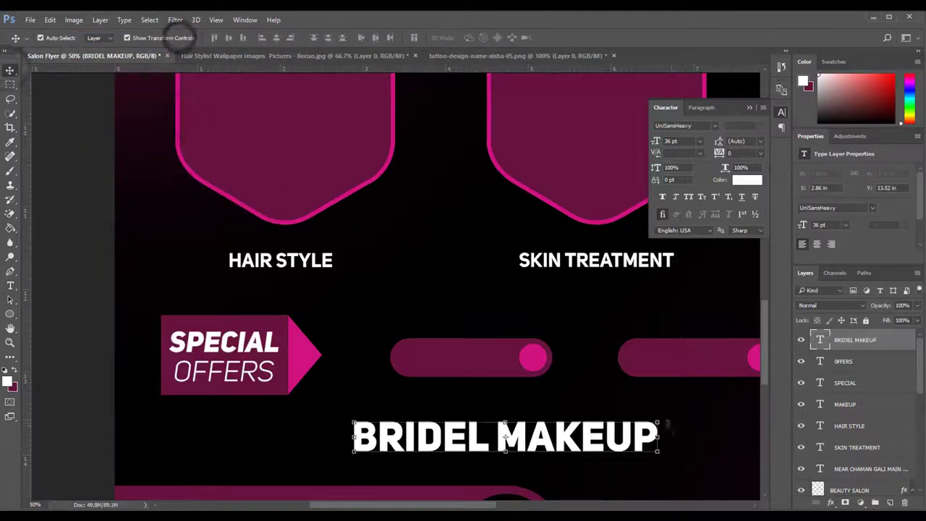
# Shrink the BRIDEL MAKEUP label and fit it inside the first offer pill.
pyautogui.moveTo(657, 422)
pyautogui.mouseDown()
pyautogui.moveTo(533, 413)
pyautogui.moveTo(487, 436)
pyautogui.moveTo(469, 430)
pyautogui.mouseUp()
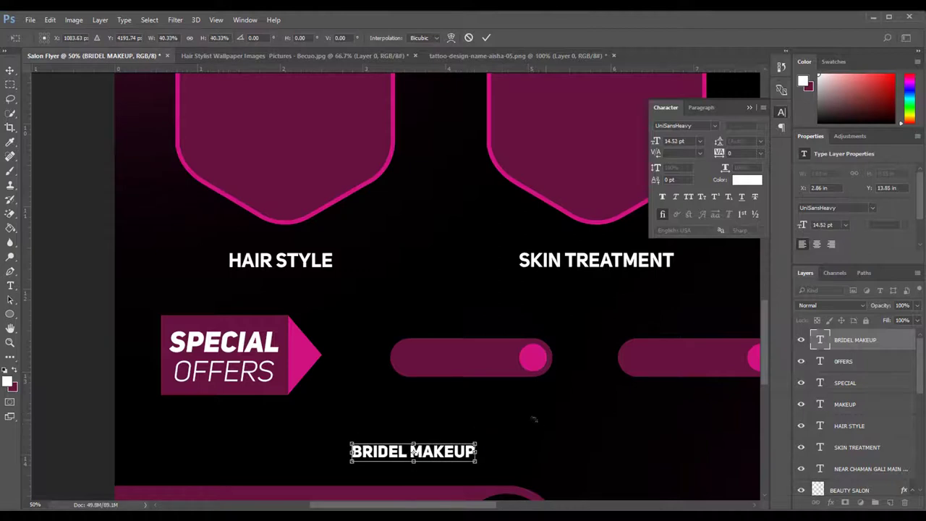
pyautogui.press('Return')
pyautogui.moveTo(437, 453)
pyautogui.mouseDown()
pyautogui.moveTo(482, 360)
pyautogui.moveTo(510, 363)
pyautogui.moveTo(495, 360)
pyautogui.mouseUp()
pyautogui.hotkey('ctrl', 't')
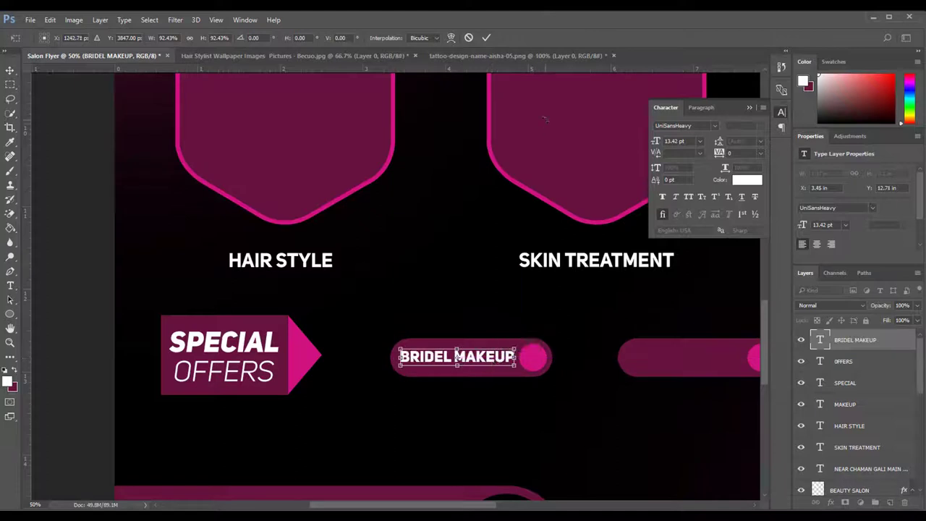
pyautogui.click(486, 38)
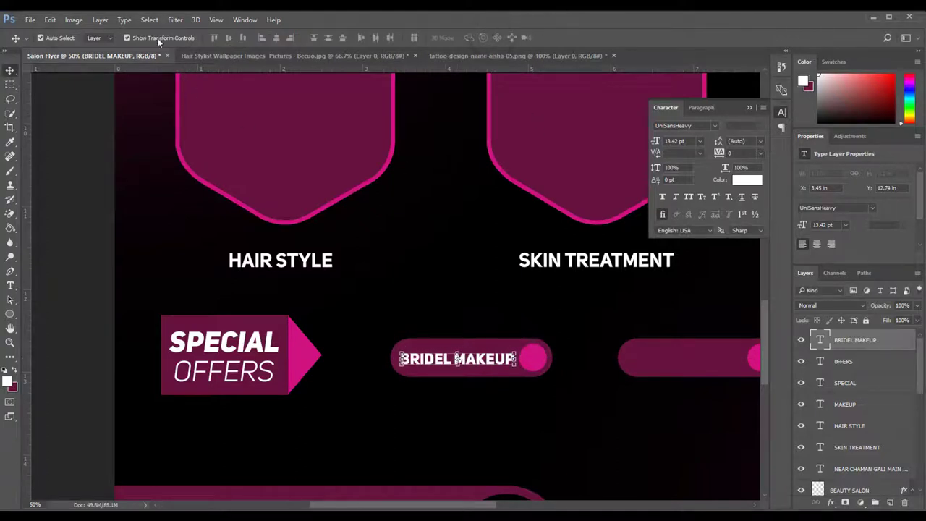
# Copy the label into the middle pill and retype it PARTY MAKEUP.
pyautogui.moveTo(617, 438); pyautogui.dragTo(281, 405)
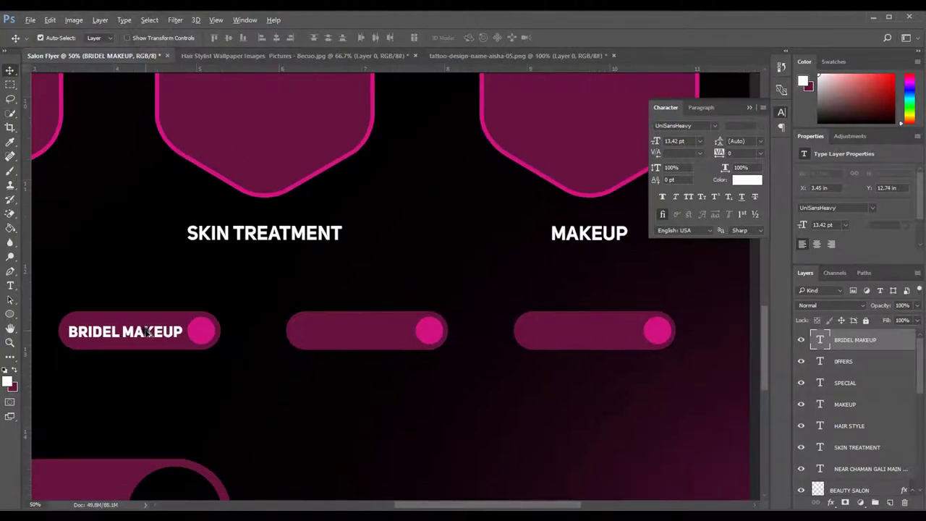
pyautogui.moveTo(146, 332); pyautogui.dragTo(374, 331)
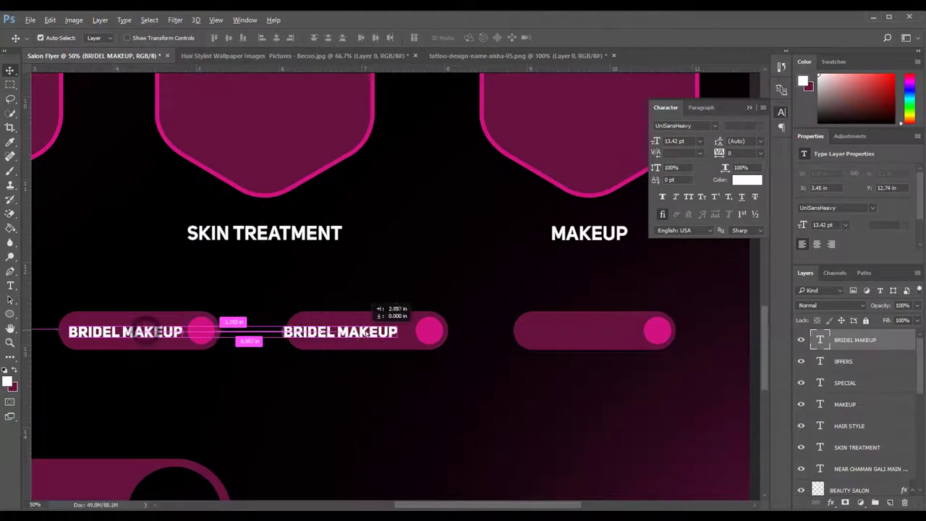
pyautogui.click(10, 285)
pyautogui.click(347, 332)
pyautogui.hotkey('ctrl', 'a')
pyautogui.press('BackSpace')
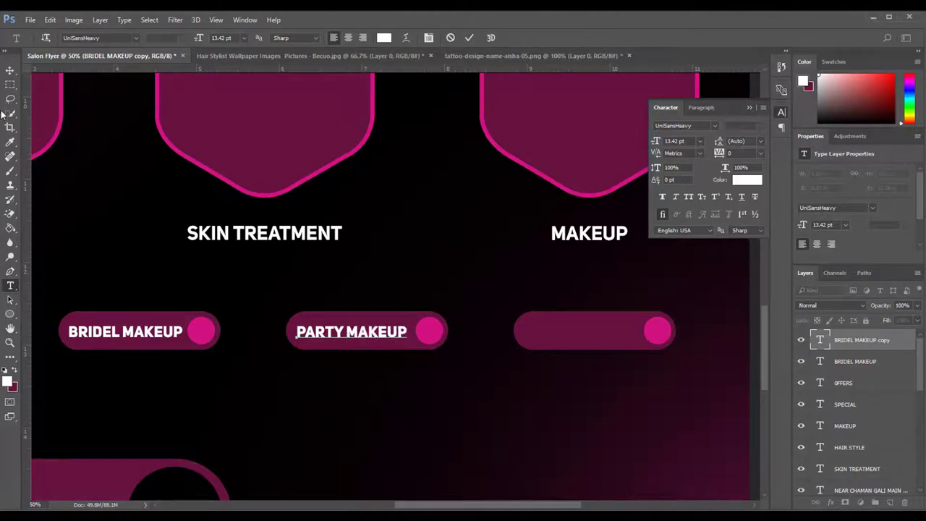
pyautogui.click(10, 71)
# Copy the label into the right pill, retype it HAIR CUTTING and centre it.
pyautogui.moveTo(352, 331); pyautogui.dragTo(618, 334)
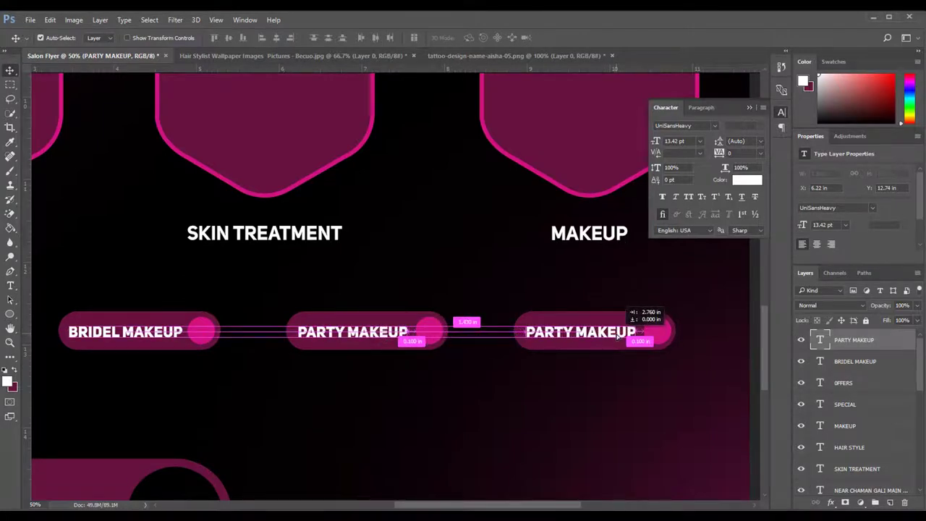
pyautogui.moveTo(619, 334); pyautogui.dragTo(615, 334)
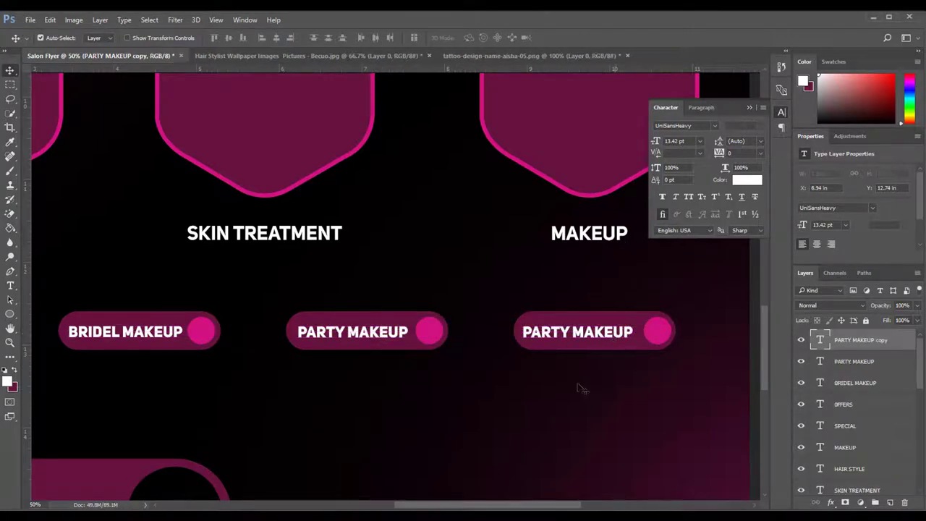
pyautogui.click(10, 285)
pyautogui.doubleClick(554, 331)
pyautogui.hotkey('ctrl', 'a')
pyautogui.write('HA')
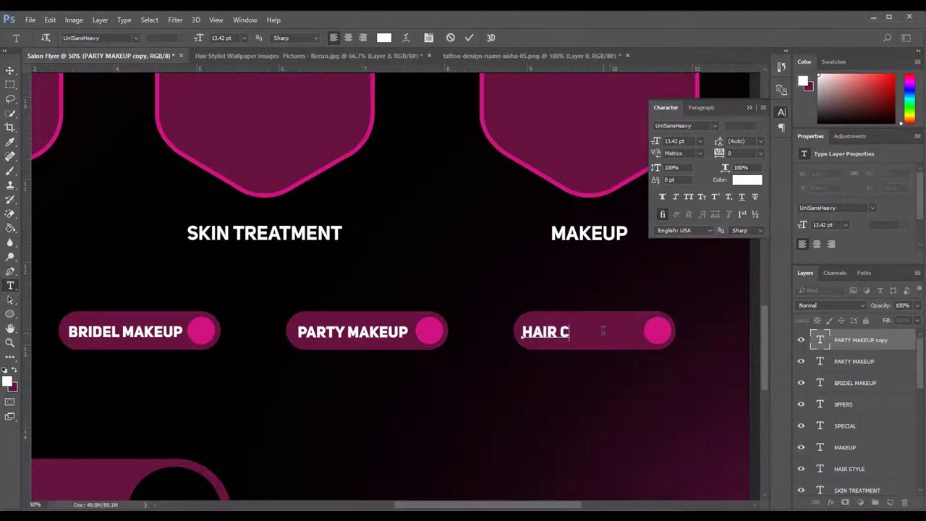
pyautogui.click(10, 71)
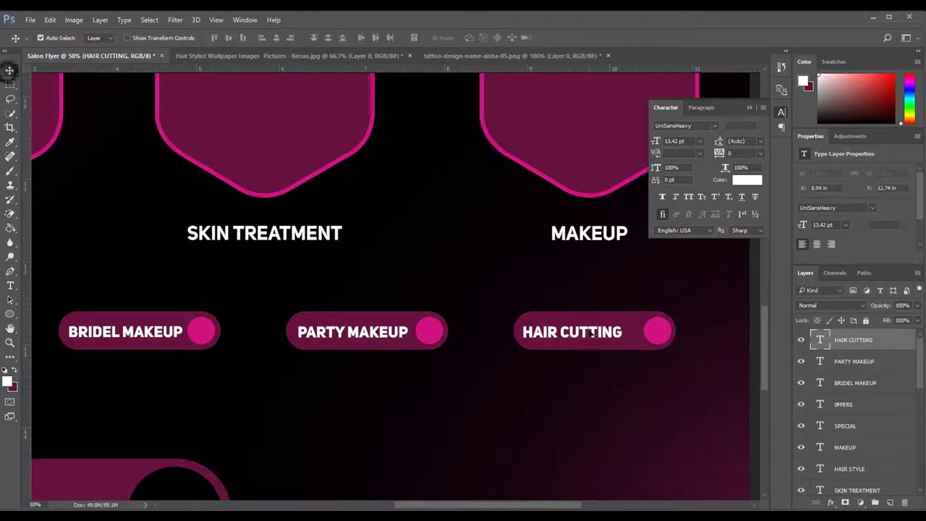
pyautogui.moveTo(592, 331); pyautogui.dragTo(597, 331)
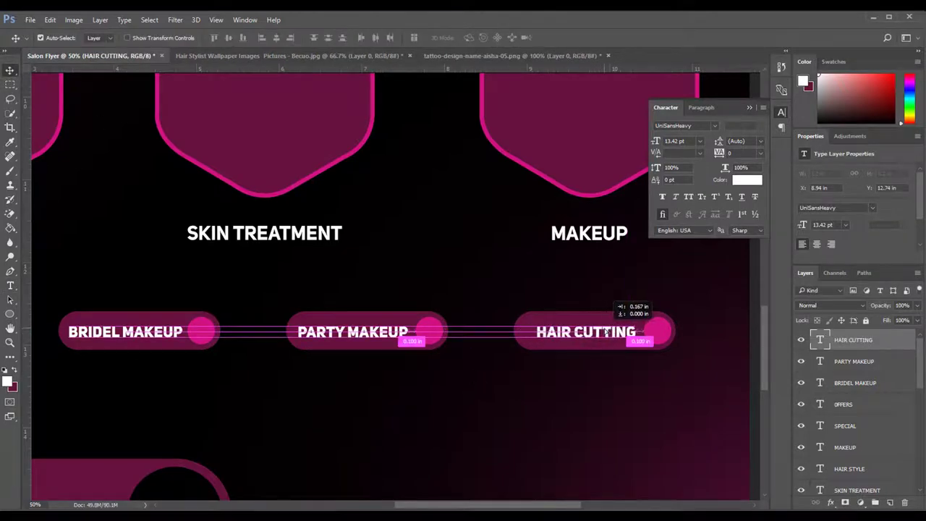
pyautogui.press('Right')
pyautogui.press('Right')
pyautogui.hotkey('ctrl', '-')
pyautogui.hotkey('ctrl', '-')
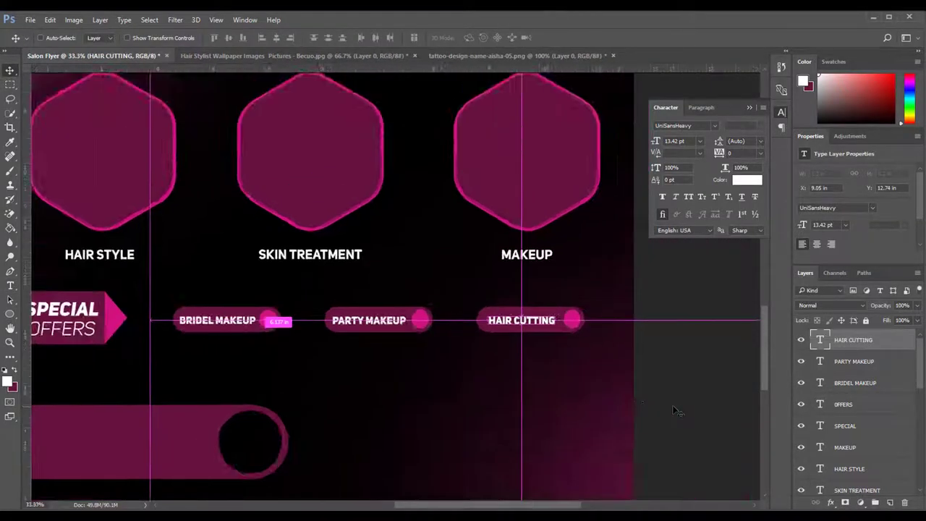
pyautogui.hotkey('ctrl', '-')
# Open the QR code image images.png, unlock its layer and drag it into the flyer.
pyautogui.scroll(3, 156, 375)
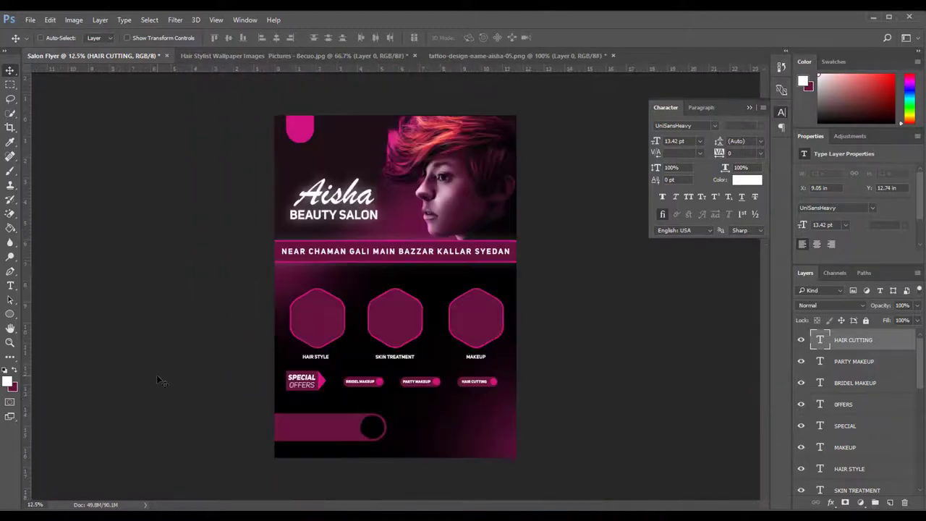
pyautogui.hotkey('ctrl', '+')
pyautogui.scroll(-5, 363, 307)
pyautogui.hotkey('ctrl', '+')
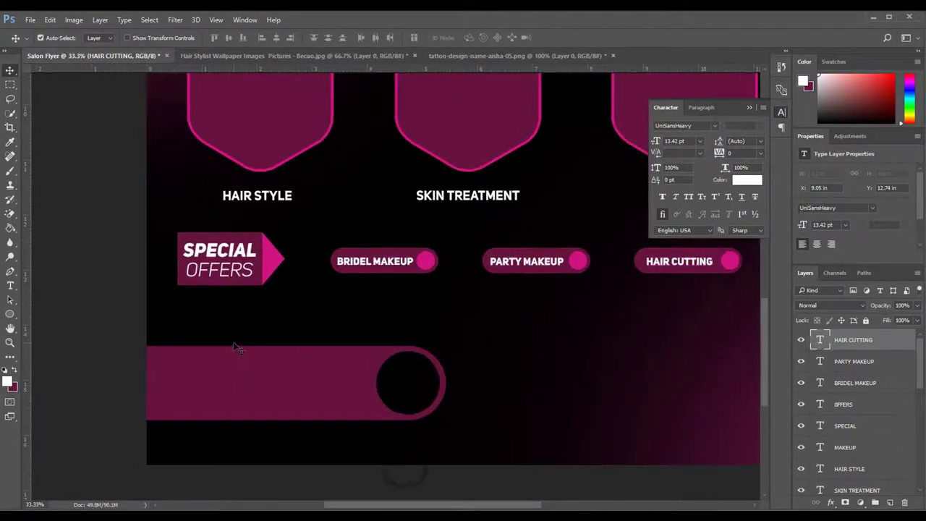
pyautogui.moveTo(234, 347); pyautogui.dragTo(260, 339)
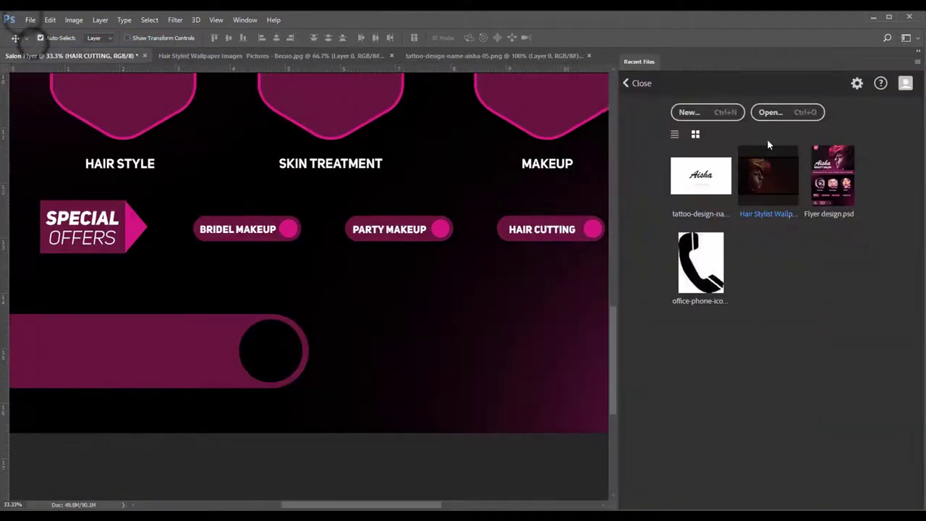
pyautogui.click(776, 115)
pyautogui.click(533, 156)
pyautogui.doubleClick(533, 156)
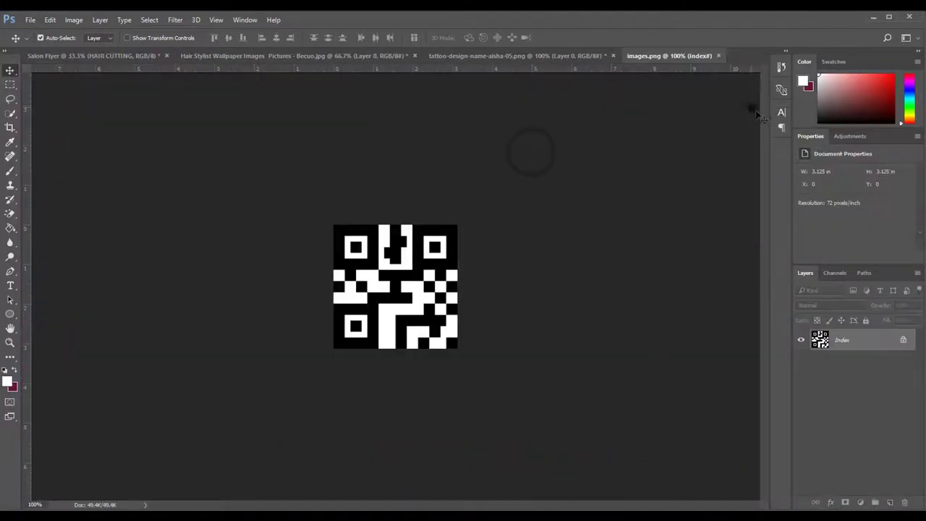
pyautogui.click(904, 341)
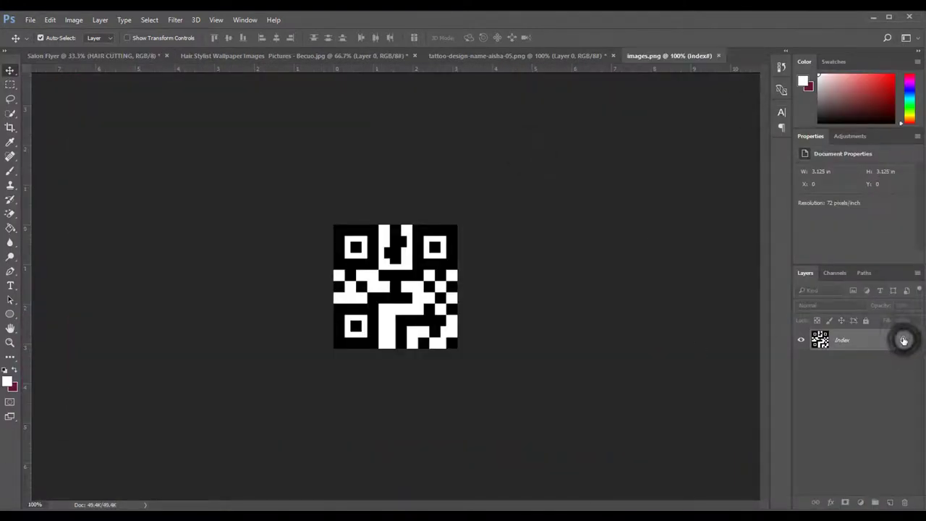
pyautogui.moveTo(904, 341)
pyautogui.mouseDown()
pyautogui.moveTo(351, 201)
pyautogui.moveTo(93, 62)
pyautogui.moveTo(434, 304)
pyautogui.mouseUp()
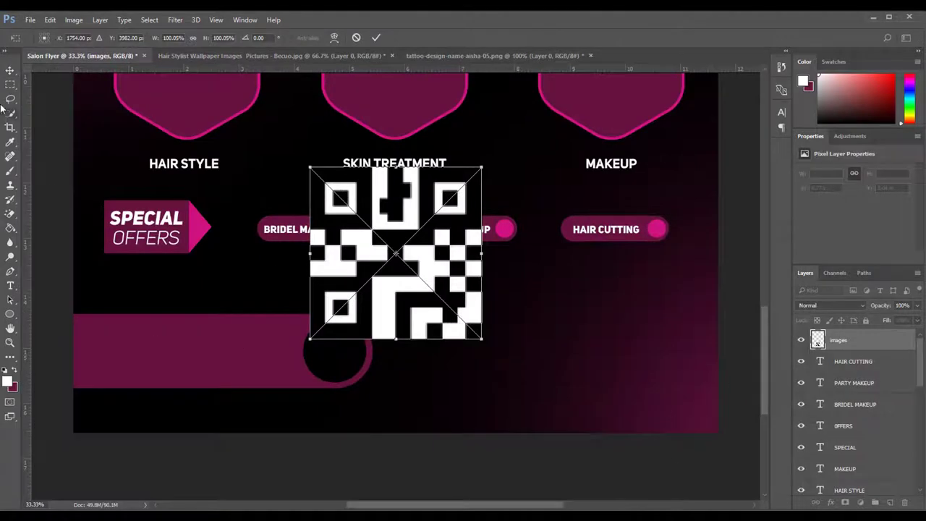
# Scale the QR code down onto the left end of the pink bottom bar.
pyautogui.click(10, 70)
pyautogui.press('Return')
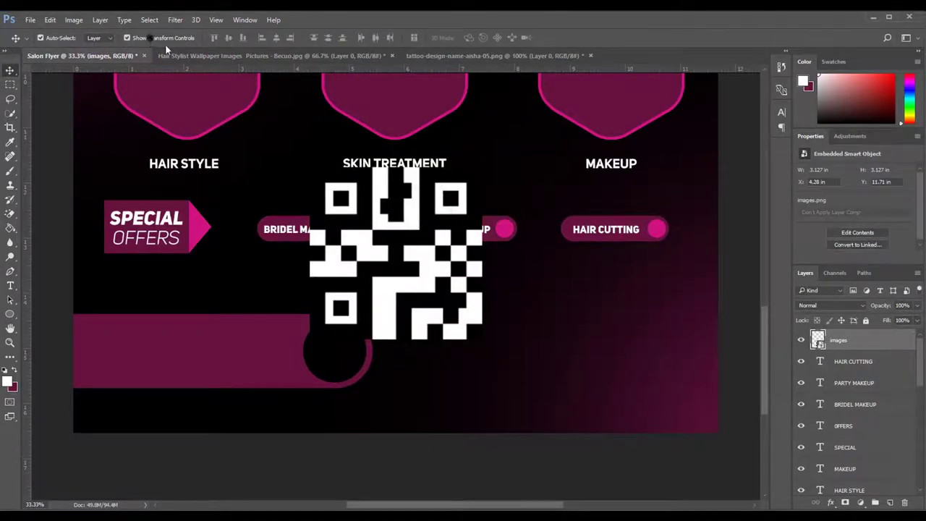
pyautogui.hotkey('ctrl', 't')
pyautogui.moveTo(482, 165)
pyautogui.mouseDown()
pyautogui.moveTo(345, 293)
pyautogui.moveTo(180, 353)
pyautogui.moveTo(115, 351)
pyautogui.mouseUp()
pyautogui.click(376, 37)
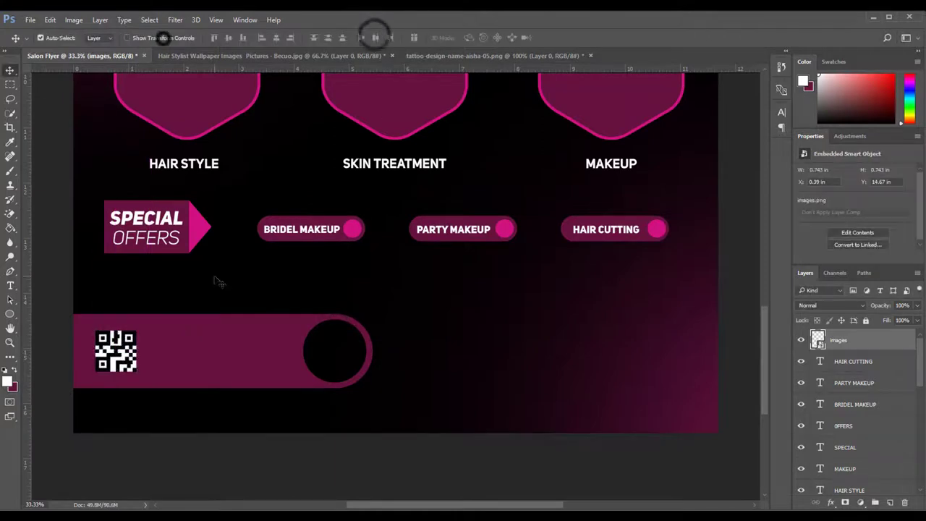
pyautogui.hotkey('ctrl', '+')
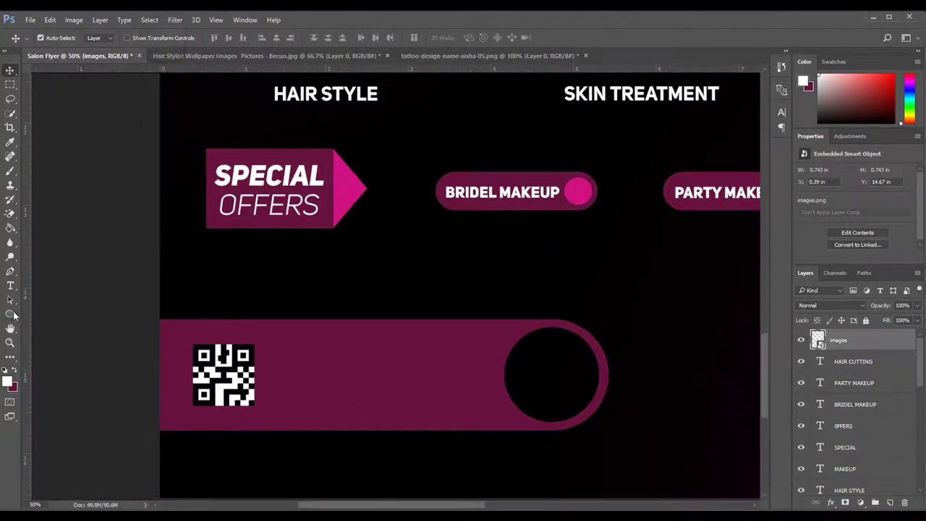
# Type a CONTACT US heading in the pink bar beside the QR code.
pyautogui.click(10, 285)
pyautogui.click(304, 369)
pyautogui.write('COTA ')
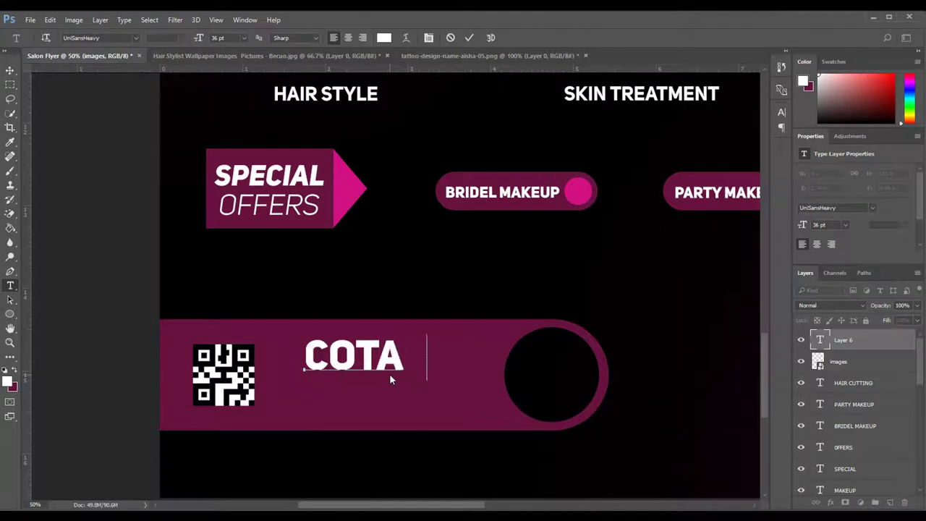
pyautogui.write('CT')
pyautogui.press('BackSpace')
pyautogui.press('BackSpace')
pyautogui.press('BackSpace')
pyautogui.write('NTACT UY')
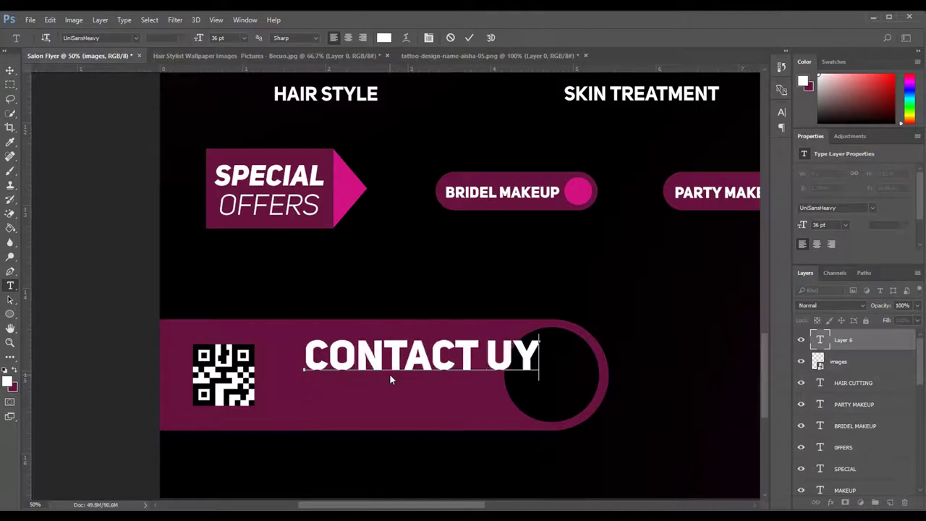
pyautogui.press('BackSpace')
pyautogui.write('S')
pyautogui.click(11, 70)
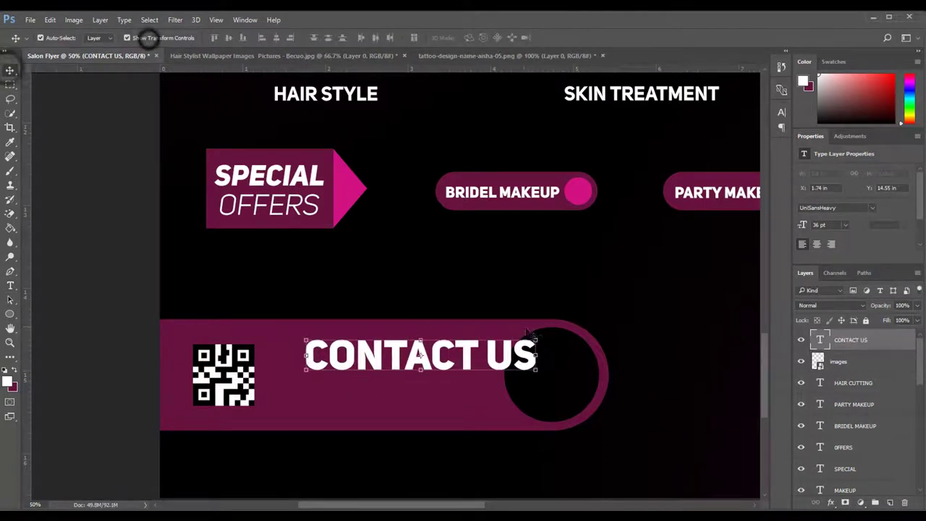
# Shrink CONTACT US to match the QR code and copy it to a line below.
pyautogui.moveTo(536, 340)
pyautogui.mouseDown()
pyautogui.moveTo(410, 347)
pyautogui.moveTo(405, 356)
pyautogui.mouseUp()
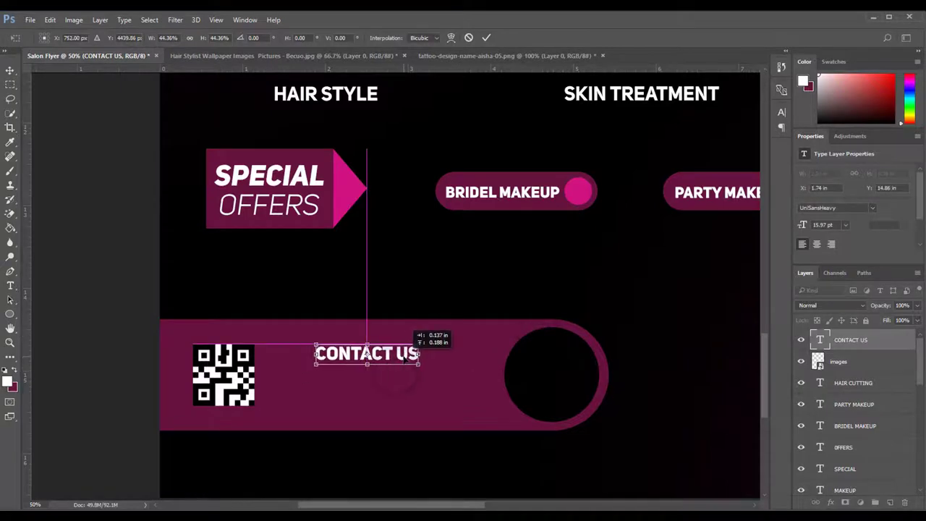
pyautogui.click(487, 37)
pyautogui.hotkey('ctrl', '+')
pyautogui.scroll(-1, 362, 290)
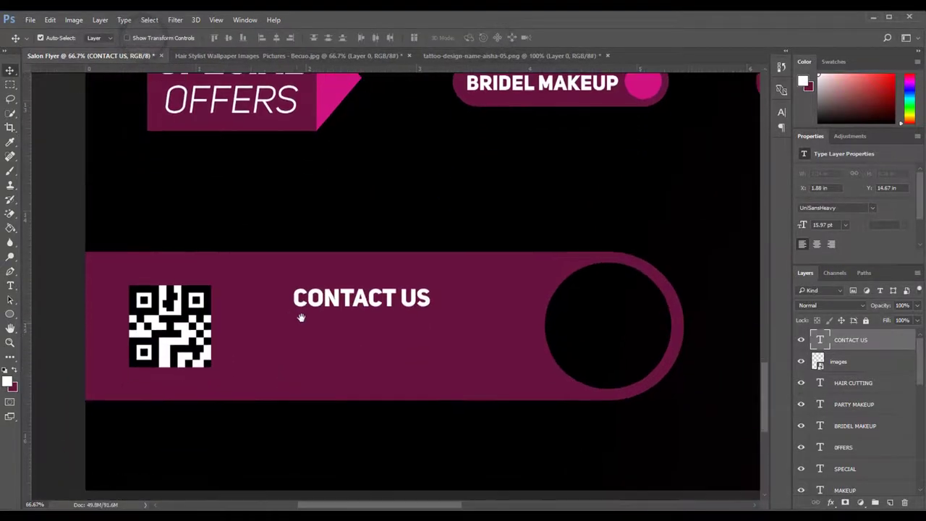
pyautogui.moveTo(311, 298); pyautogui.dragTo(312, 327)
pyautogui.click(10, 286)
pyautogui.moveTo(398, 327); pyautogui.dragTo(291, 326)
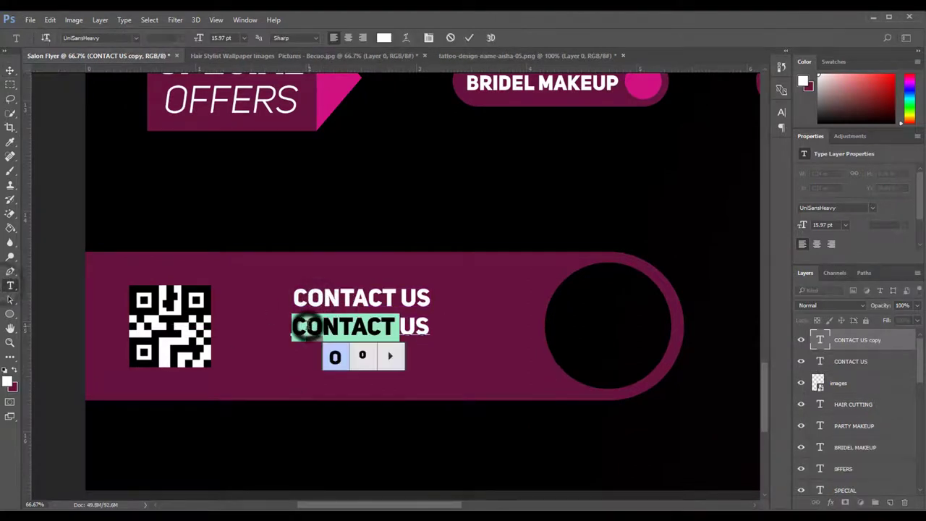
pyautogui.hotkey('ctrl', 'a')
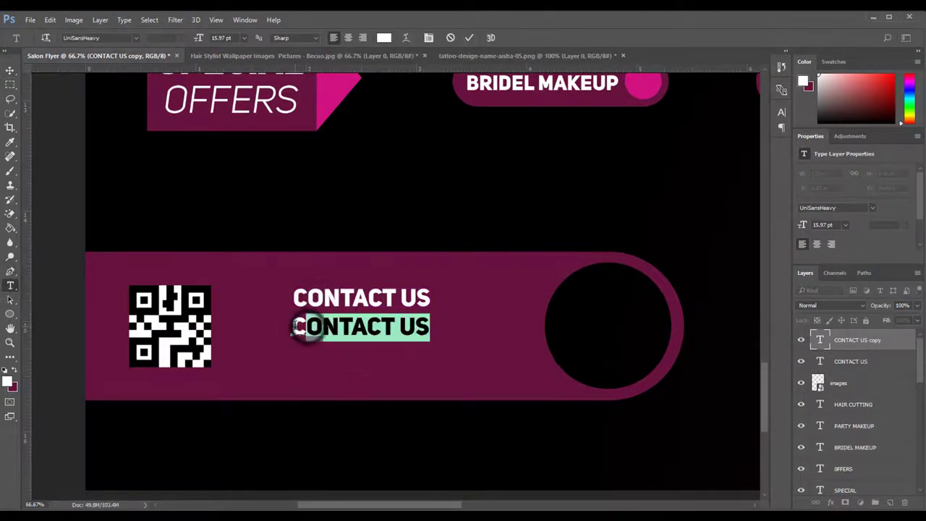
pyautogui.press('BackSpace')
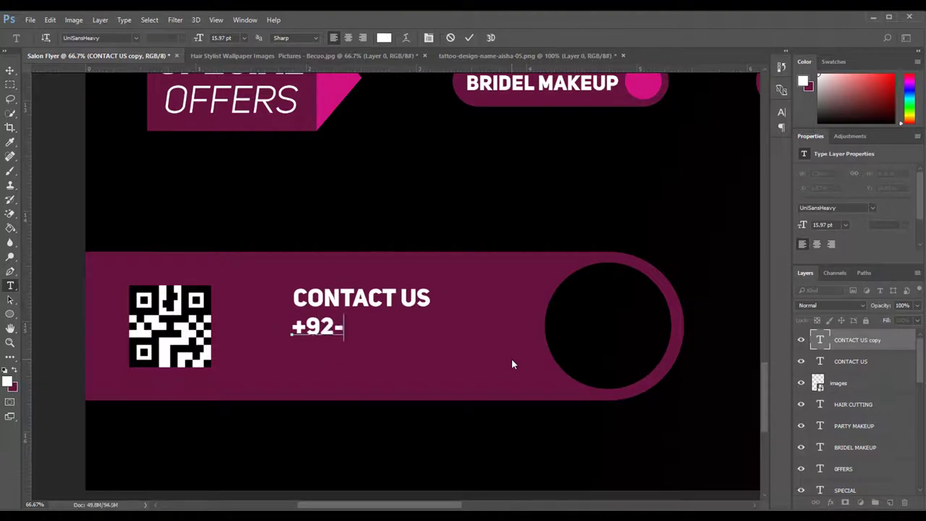
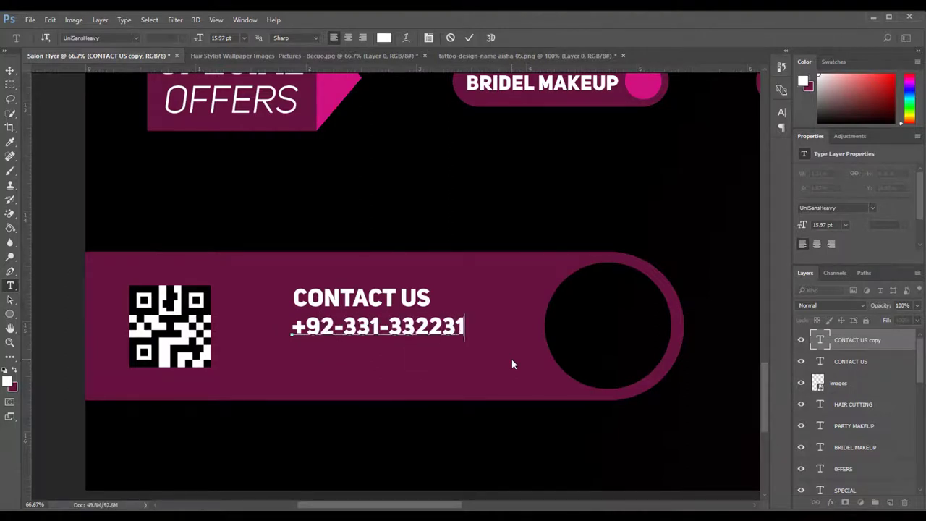
pyautogui.click(10, 70)
pyautogui.moveTo(379, 327)
pyautogui.mouseDown()
pyautogui.moveTo(355, 328)
pyautogui.moveTo(354, 359)
pyautogui.mouseUp()
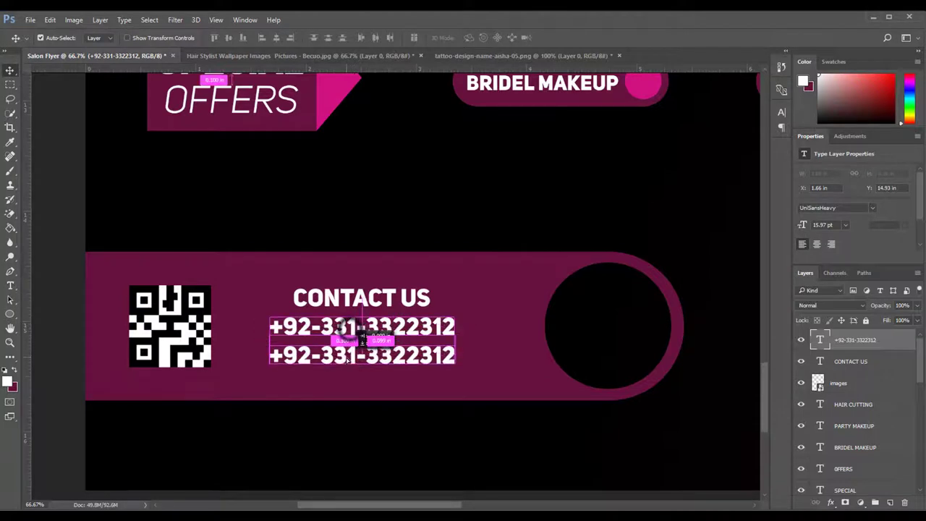
pyautogui.click(11, 286)
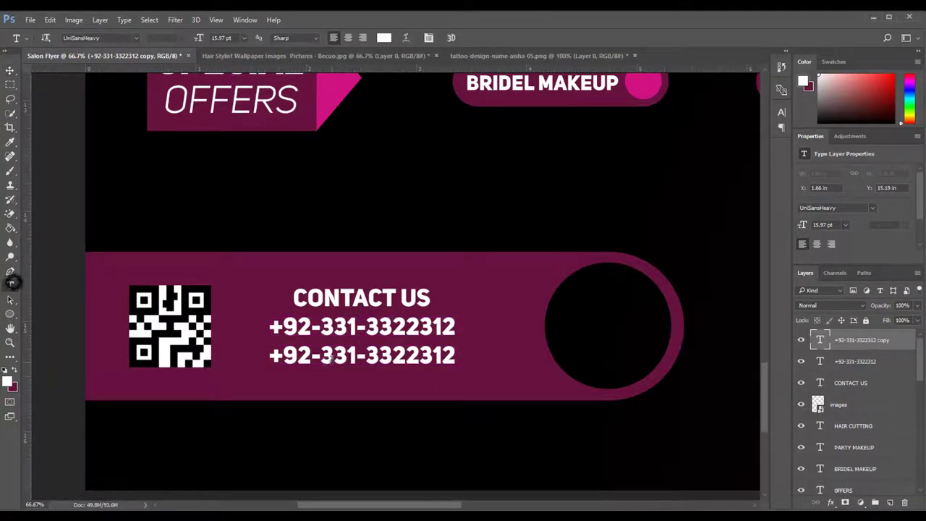
pyautogui.click(331, 356)
pyautogui.hotkey('shift', 'End')
pyautogui.hotkey('shift', 'Left')
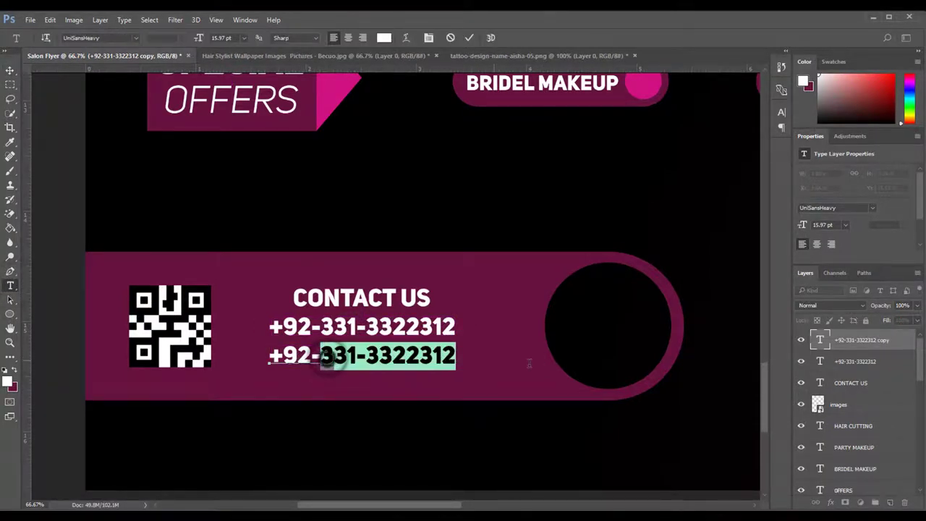
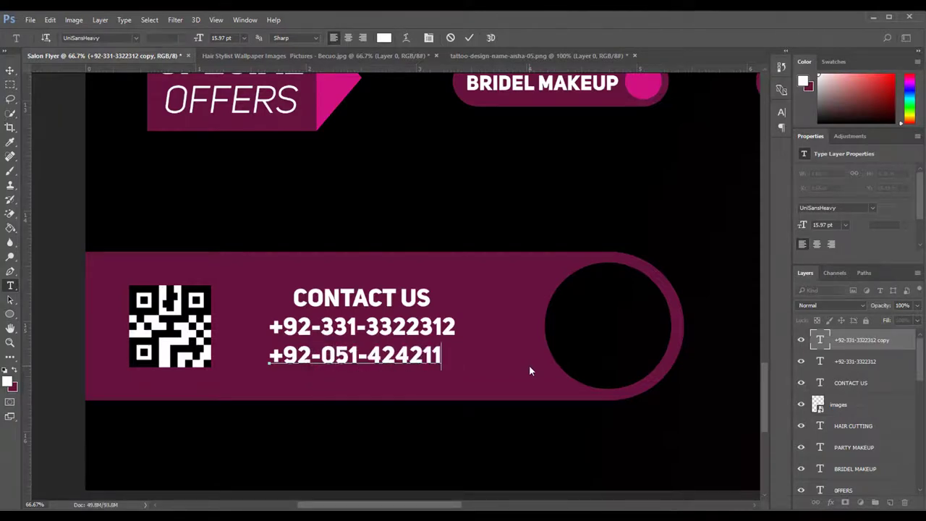
pyautogui.click(10, 70)
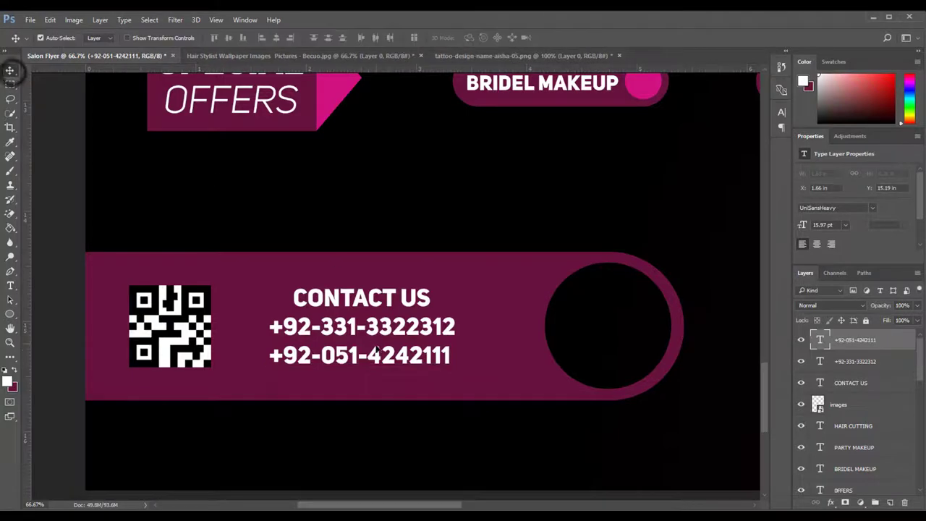
pyautogui.moveTo(376, 349); pyautogui.dragTo(379, 350)
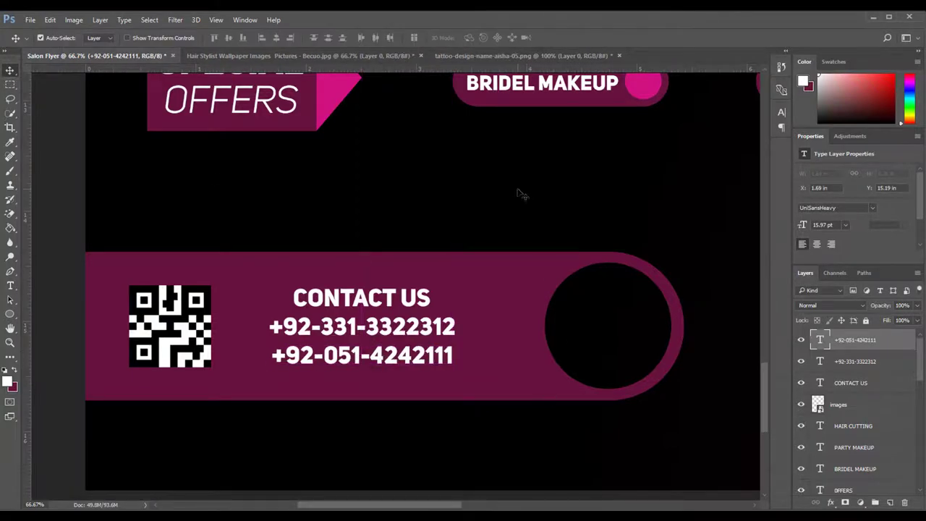
pyautogui.hotkey('ctrl', '-')
pyautogui.hotkey('ctrl', '-')
pyautogui.hotkey('ctrl', '-')
pyautogui.hotkey('ctrl', '+')
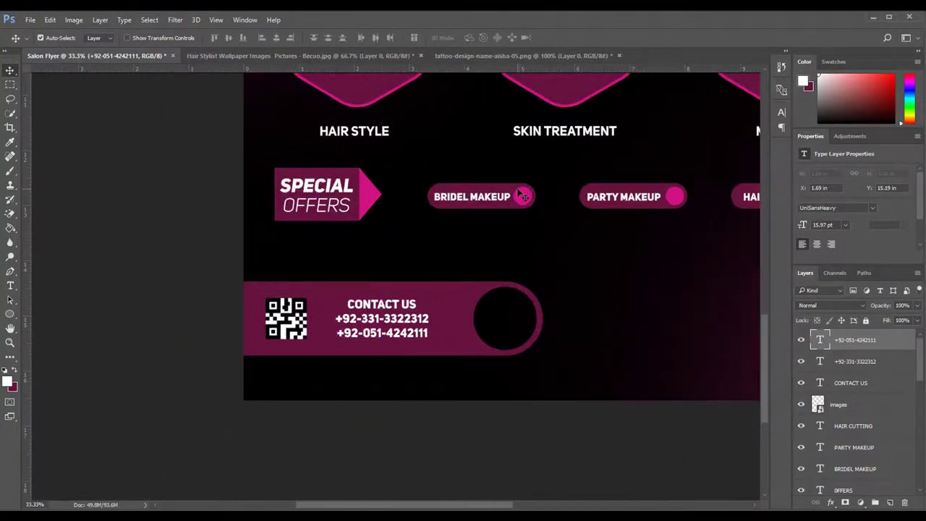
pyautogui.hotkey('ctrl', '-')
pyautogui.hotkey('ctrl', '-')
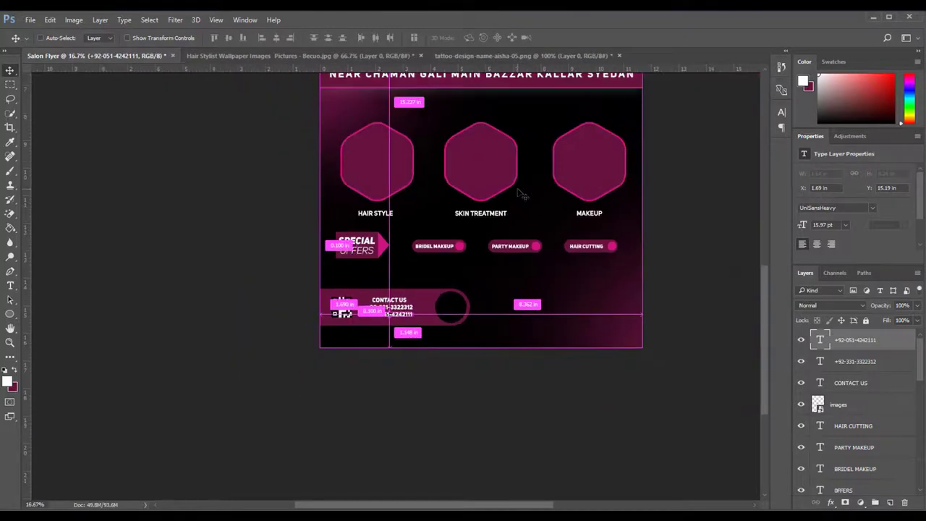
pyautogui.hotkey('ctrl', '+')
pyautogui.hotkey('ctrl', '+')
pyautogui.hotkey('ctrl', '+')
pyautogui.click(11, 285)
pyautogui.click(355, 388)
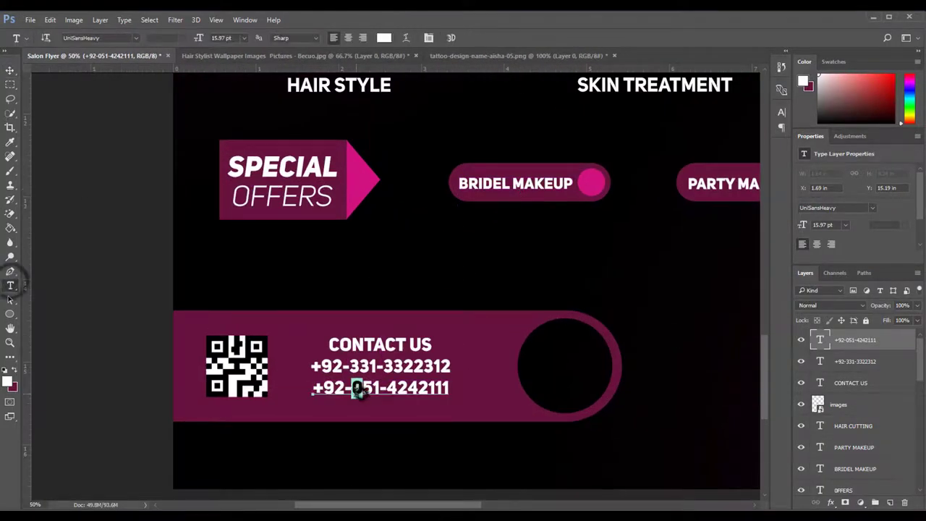
pyautogui.press('BackSpace')
pyautogui.click(11, 70)
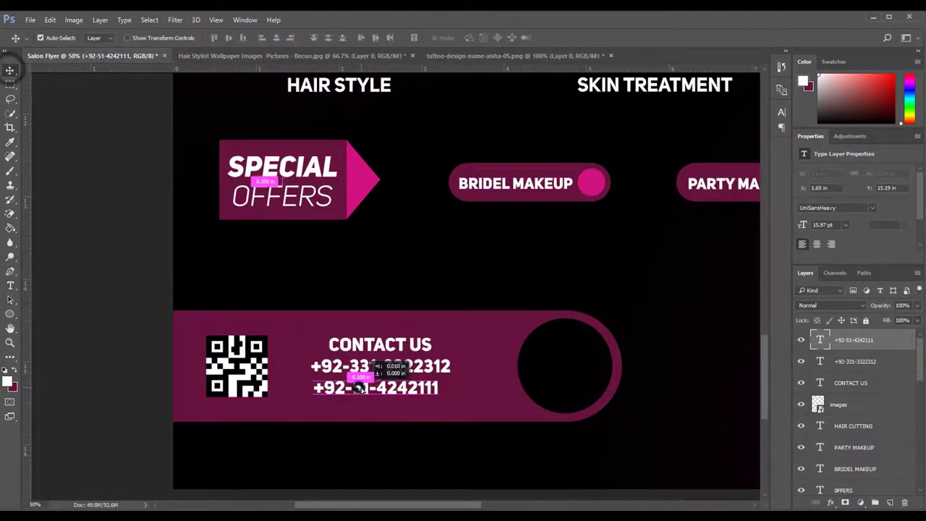
pyautogui.hotkey('ctrl', '-')
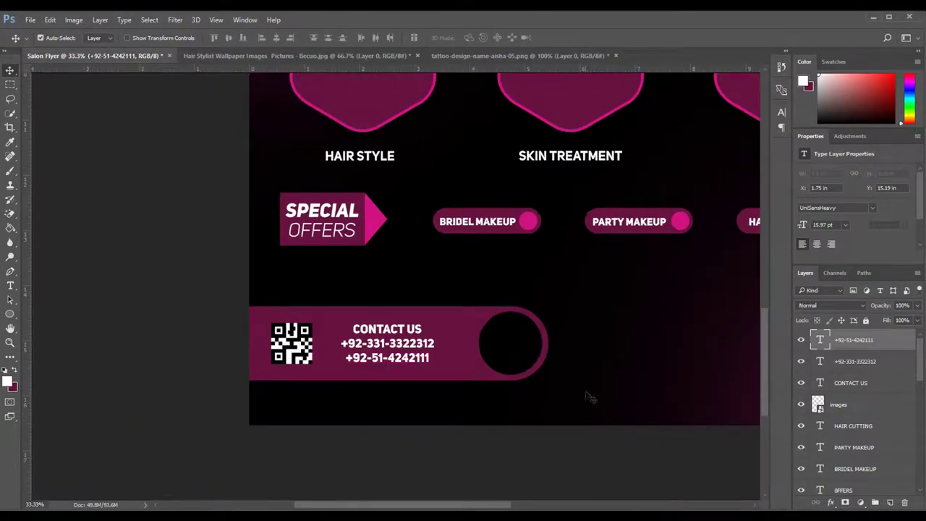
# Open the recent phone icon image and drag it into the Salon Flyer.
pyautogui.click(31, 20)
pyautogui.click(50, 43)
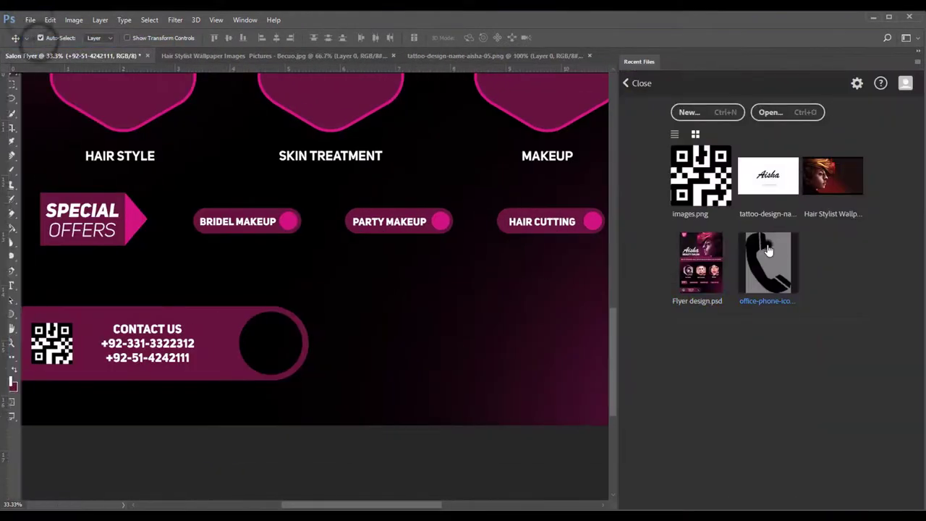
pyautogui.click(768, 244)
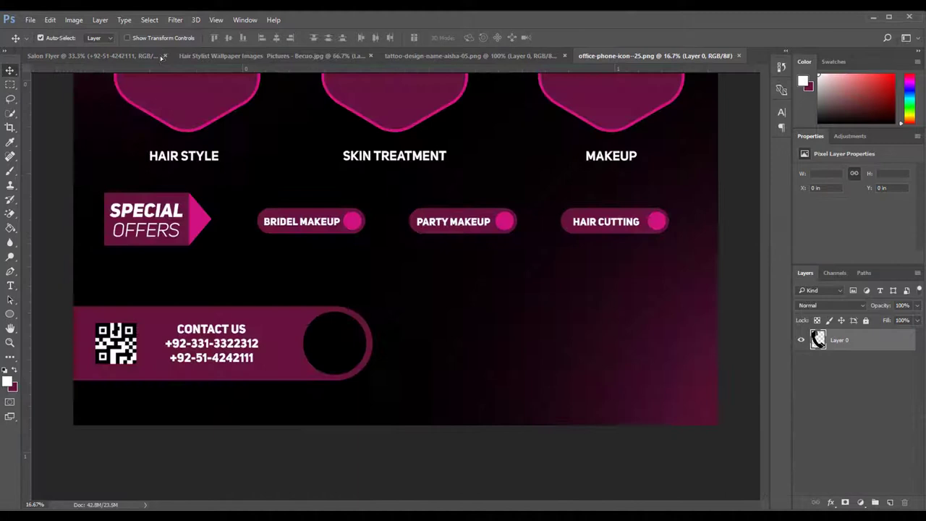
pyautogui.moveTo(354, 91); pyautogui.dragTo(288, 255)
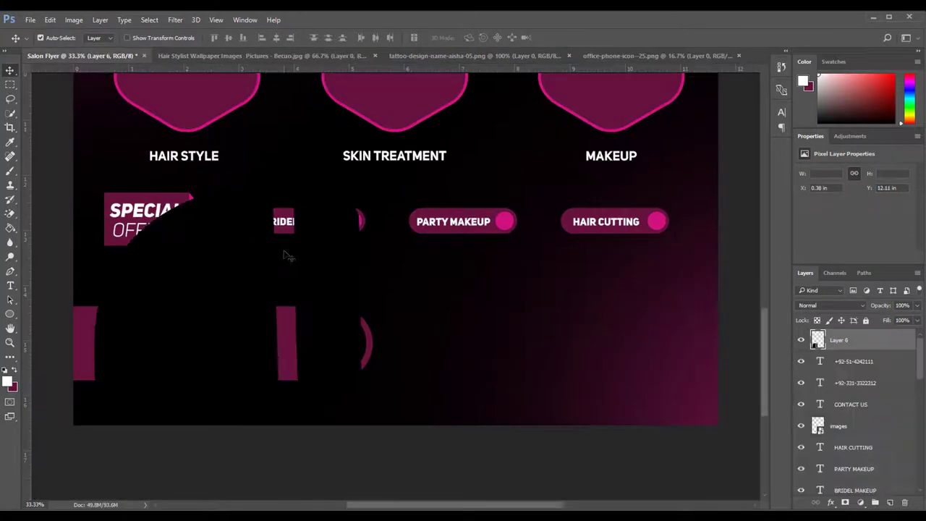
# Scale the pasted phone icon down to a smaller size.
pyautogui.click(157, 38)
pyautogui.hotkey('ctrl', 't')
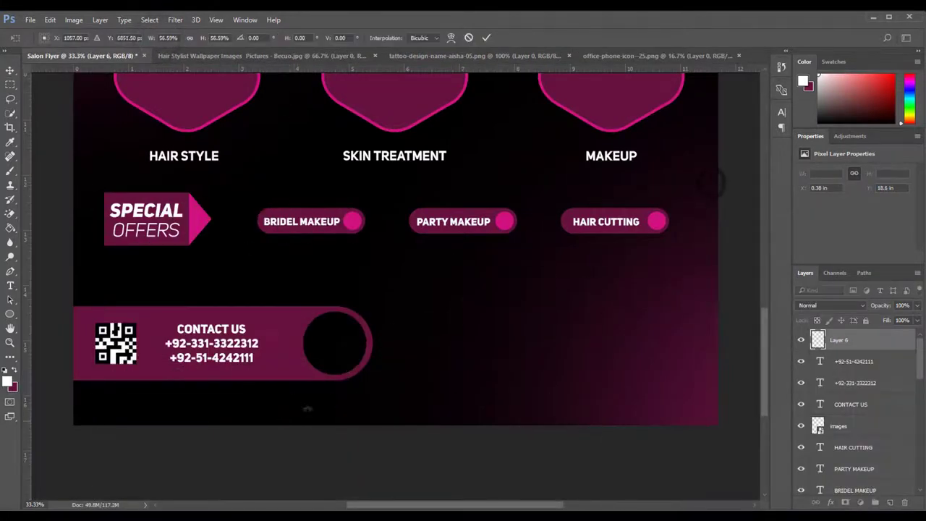
pyautogui.scroll(-3, 317, 393)
pyautogui.scroll(-2, 317, 393)
pyautogui.moveTo(317, 393); pyautogui.dragTo(393, 145)
pyautogui.moveTo(519, 470)
pyautogui.mouseDown()
pyautogui.moveTo(293, 109)
pyautogui.moveTo(278, 169)
pyautogui.mouseUp()
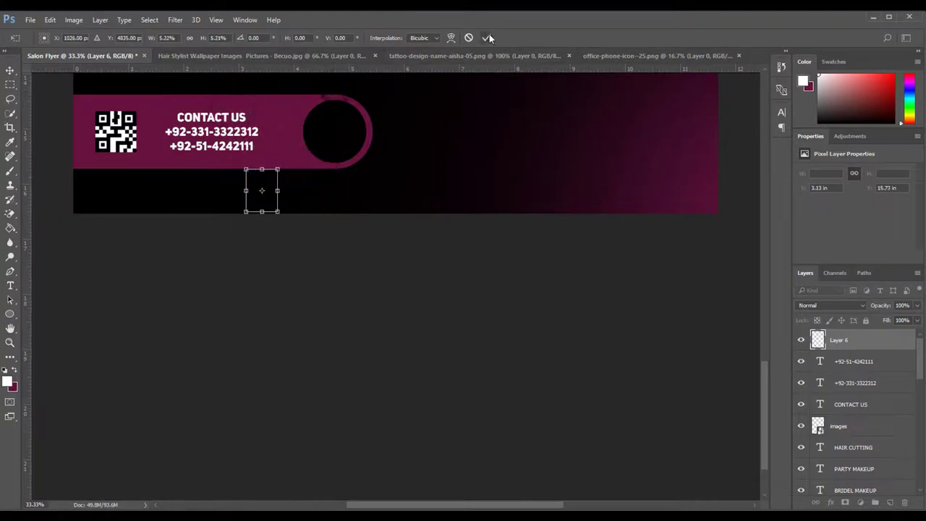
pyautogui.click(486, 37)
# Give the phone icon a white Color Overlay and shrink it into the black circle.
pyautogui.rightClick(864, 338)
pyautogui.click(731, 58)
pyautogui.click(448, 287)
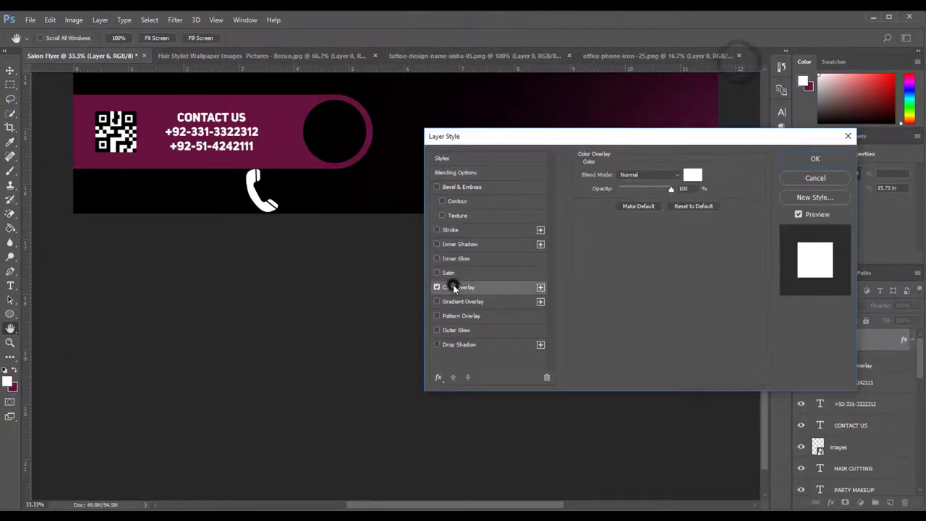
pyautogui.click(812, 158)
pyautogui.hotkey('ctrl', 't')
pyautogui.moveTo(279, 170)
pyautogui.mouseDown()
pyautogui.moveTo(265, 187)
pyautogui.moveTo(348, 115)
pyautogui.mouseUp()
pyautogui.click(485, 37)
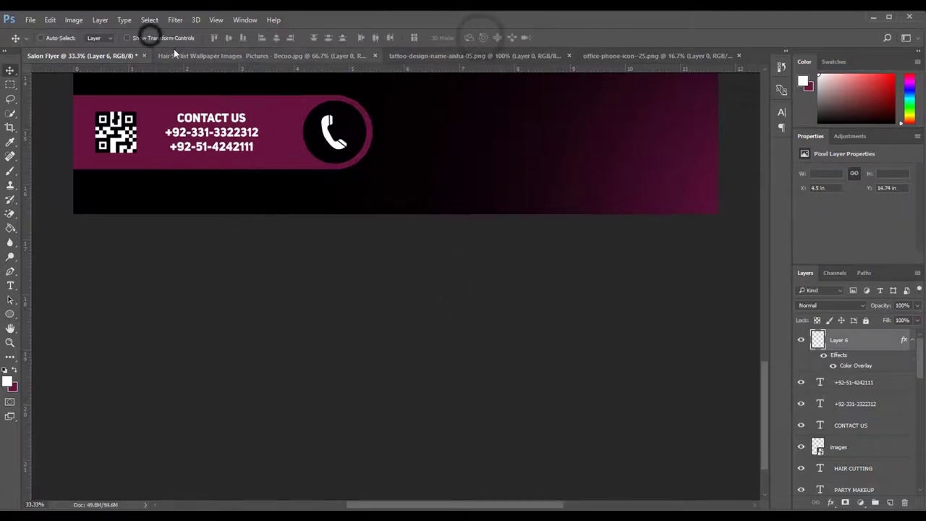
pyautogui.hotkey('ctrl', '-')
pyautogui.hotkey('ctrl', '-')
pyautogui.hotkey('ctrl', '-')
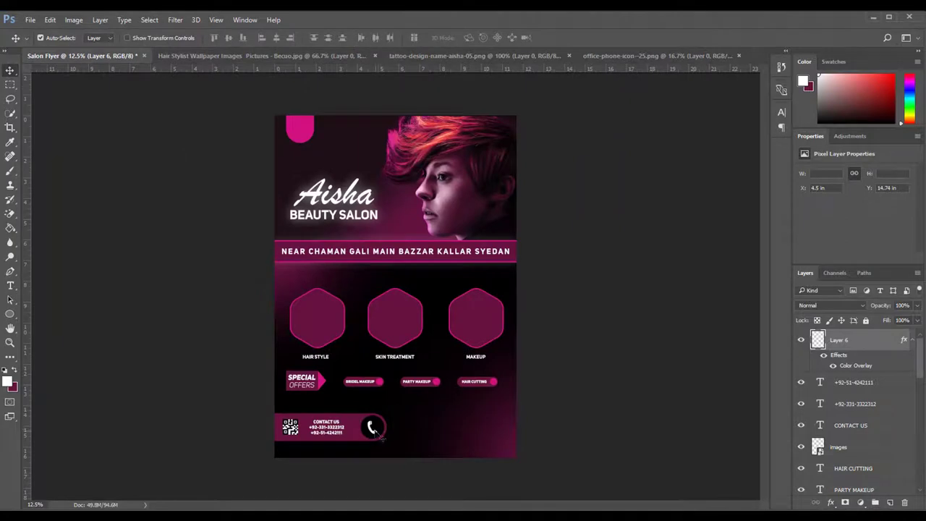
# Center the phone icon inside the contact bar's black circle.
pyautogui.moveTo(372, 428); pyautogui.dragTo(375, 427)
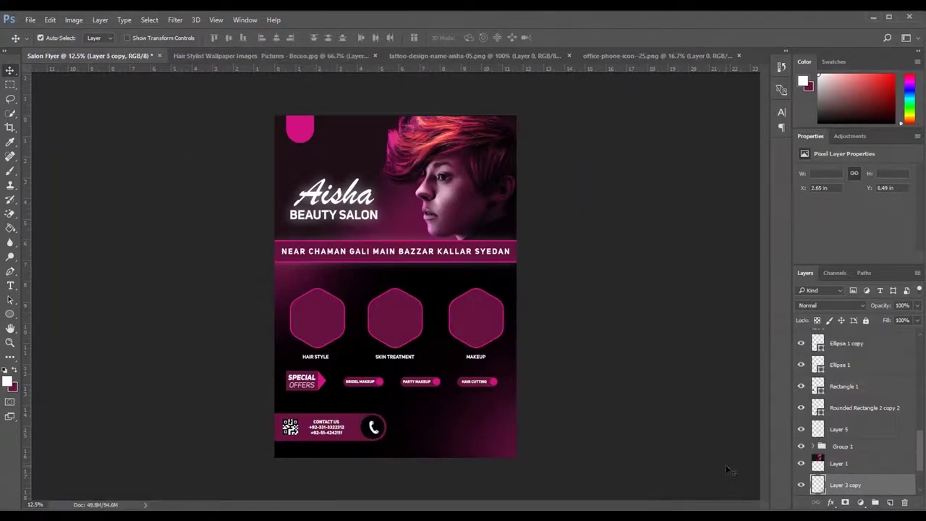
pyautogui.moveTo(345, 450); pyautogui.dragTo(373, 427)
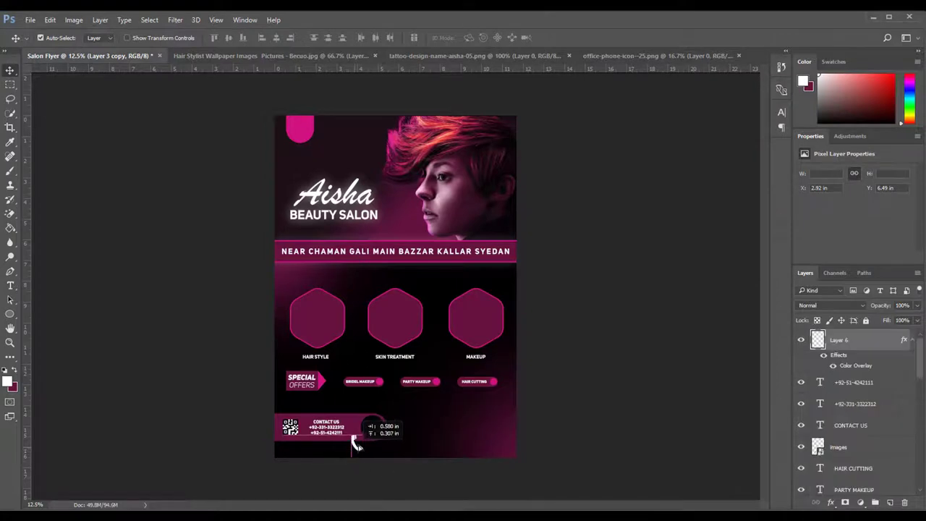
pyautogui.click(594, 426)
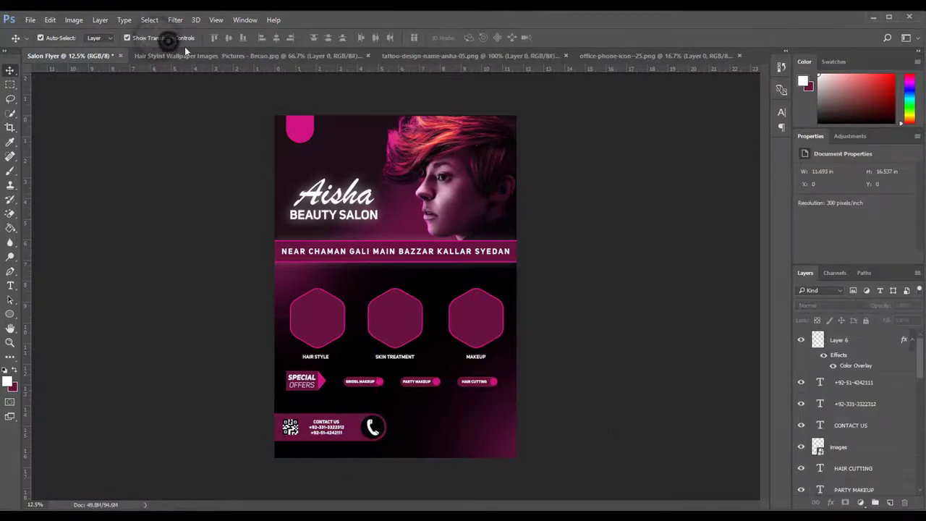
pyautogui.click(832, 337)
pyautogui.hotkey('ctrl', 't')
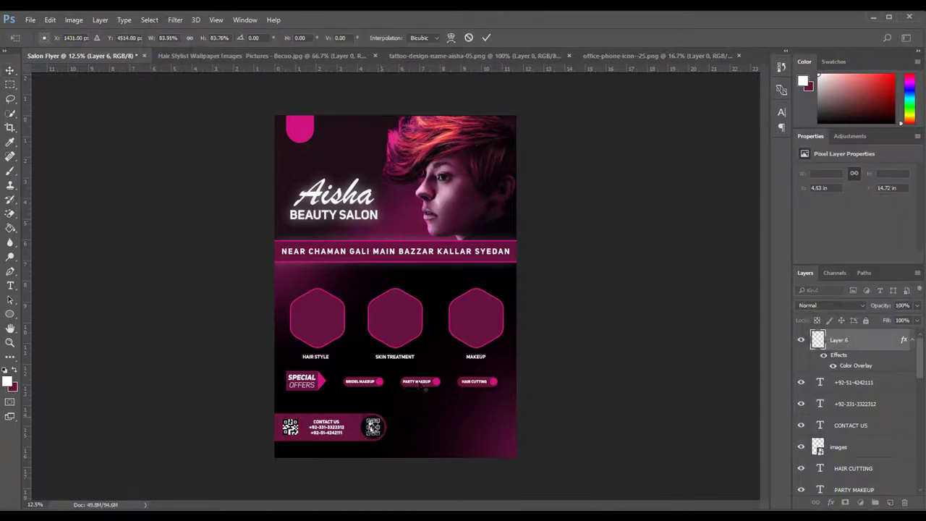
pyautogui.click(486, 38)
# Add a text layer reading 50 in the pink tab at the flyer's top.
pyautogui.hotkey('ctrl', '+')
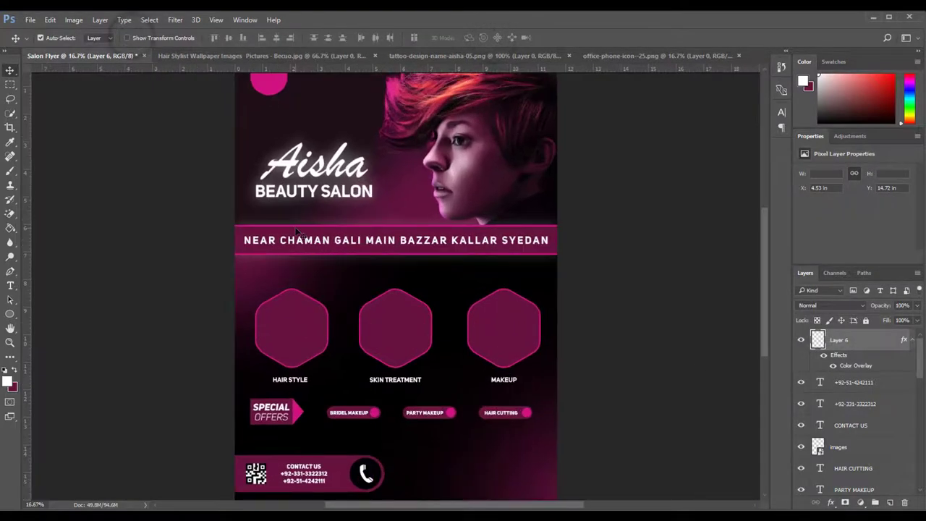
pyautogui.moveTo(287, 173); pyautogui.dragTo(299, 306)
pyautogui.hotkey('ctrl', '+')
pyautogui.moveTo(267, 264); pyautogui.dragTo(300, 310)
pyautogui.click(10, 285)
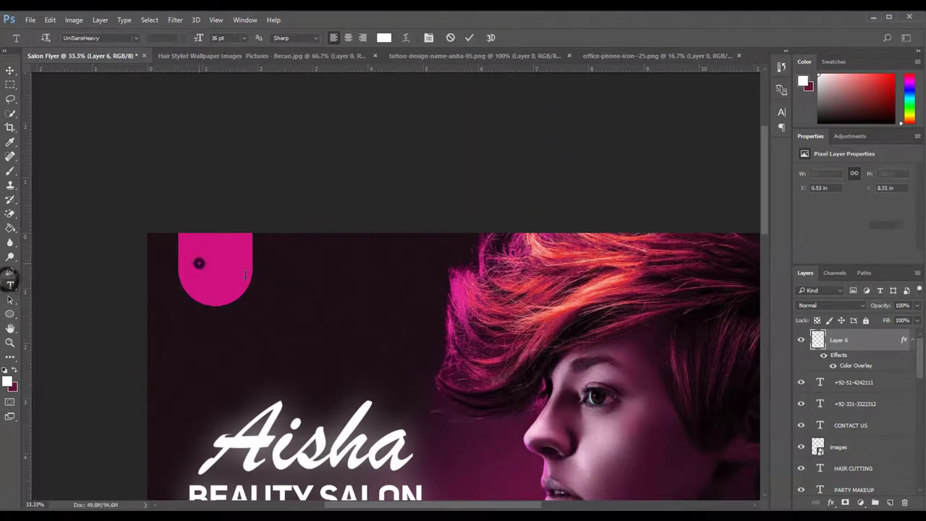
pyautogui.click(199, 262)
pyautogui.write('50')
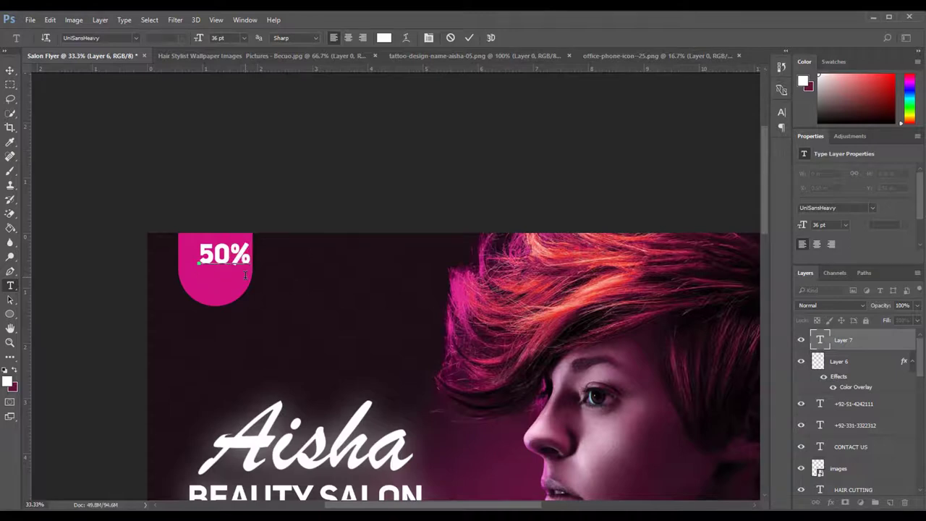
# Duplicate the 50% text below itself as OFF, scaled to match 50%.
pyautogui.click(10, 70)
pyautogui.moveTo(227, 255); pyautogui.dragTo(219, 260)
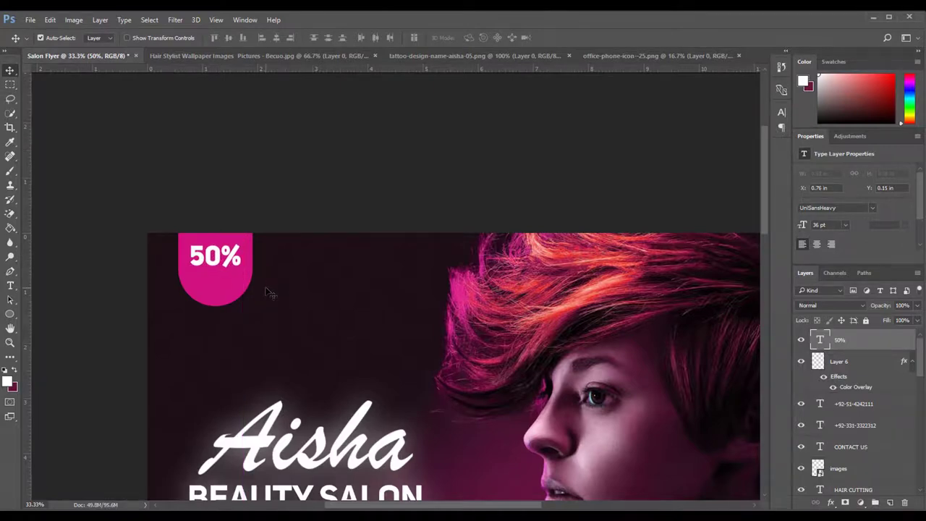
pyautogui.keyDown('alt'); pyautogui.moveTo(215, 256); pyautogui.dragTo(215, 277); pyautogui.keyUp('alt')
pyautogui.doubleClick(217, 277)
pyautogui.write('O')
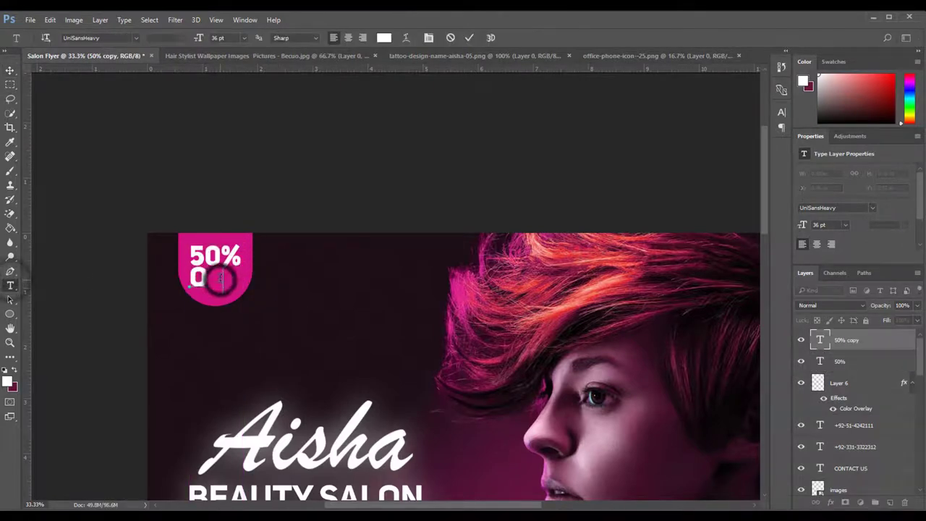
pyautogui.write('FF')
pyautogui.click(10, 71)
pyautogui.click(162, 40)
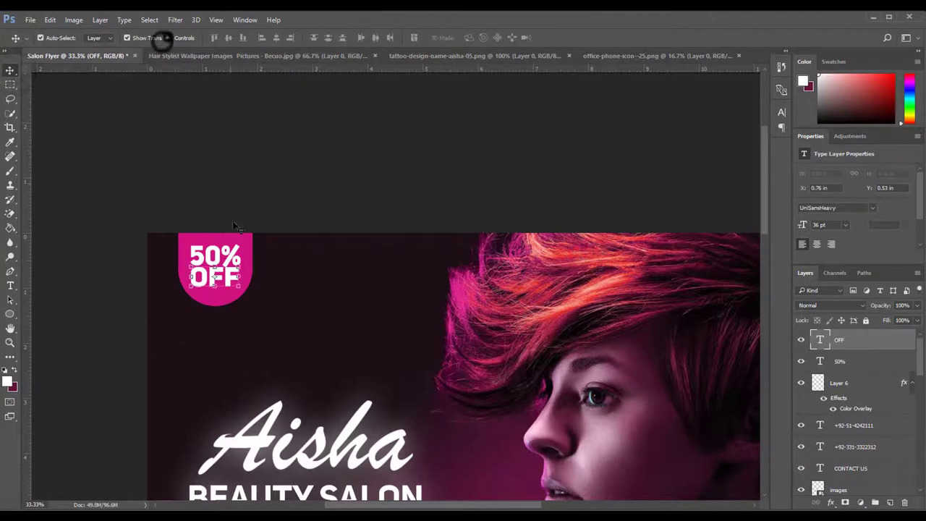
pyautogui.moveTo(238, 269); pyautogui.dragTo(248, 250)
pyautogui.click(486, 37)
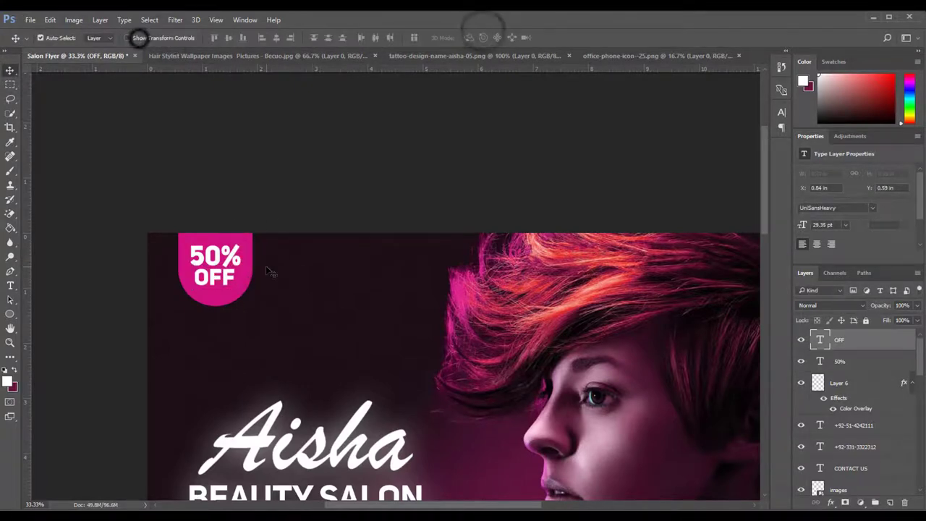
# Zoom in on the hexagons and restore Layer 2 to its original position.
pyautogui.hotkey('ctrl', '-')
pyautogui.hotkey('ctrl', '-')
pyautogui.hotkey('ctrl', '-')
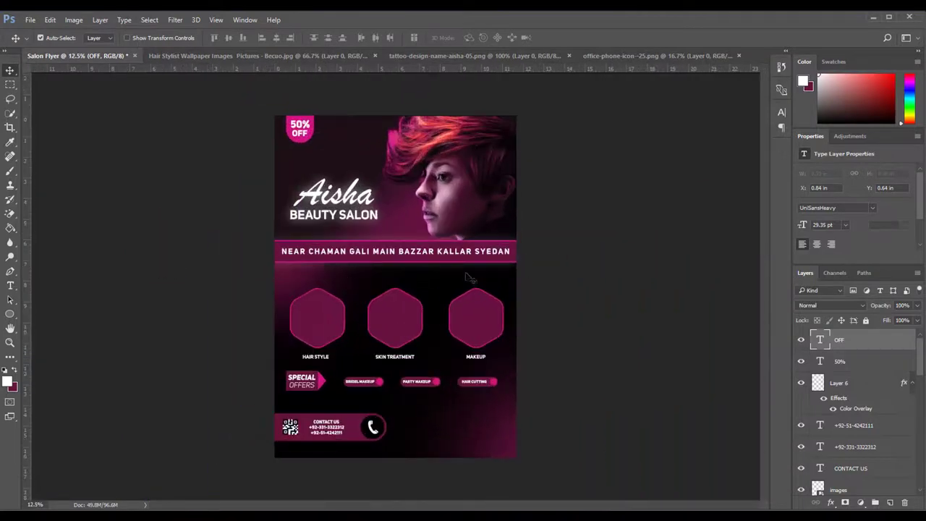
pyautogui.click(594, 268)
pyautogui.hotkey('ctrl', '+')
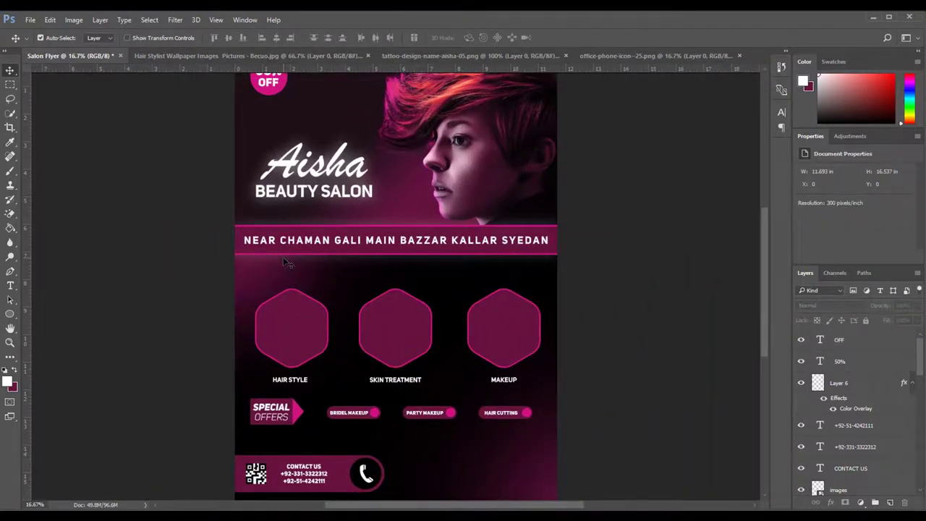
pyautogui.click(858, 341)
pyautogui.hotkey('ctrl', '+')
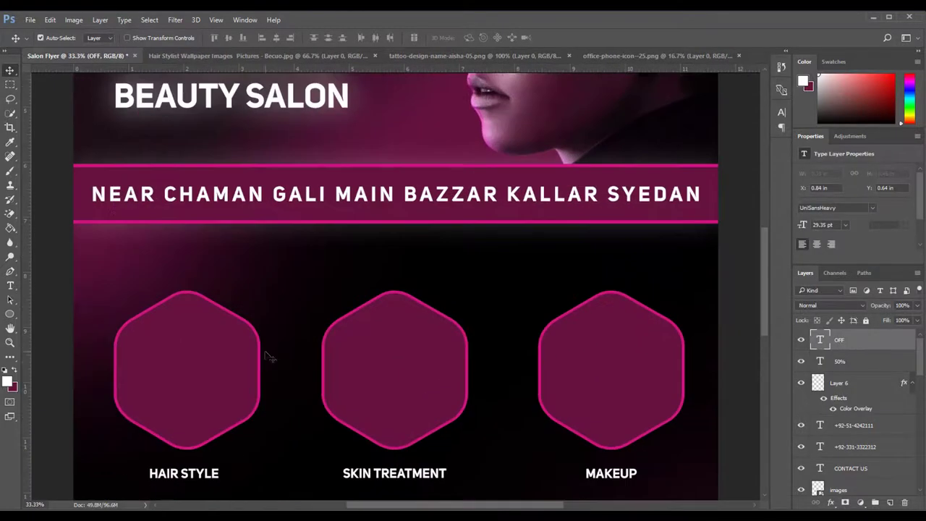
pyautogui.keyDown('ctrl'); pyautogui.click(290, 421); pyautogui.keyUp('ctrl')
pyautogui.hotkey('ctrl', 'z')
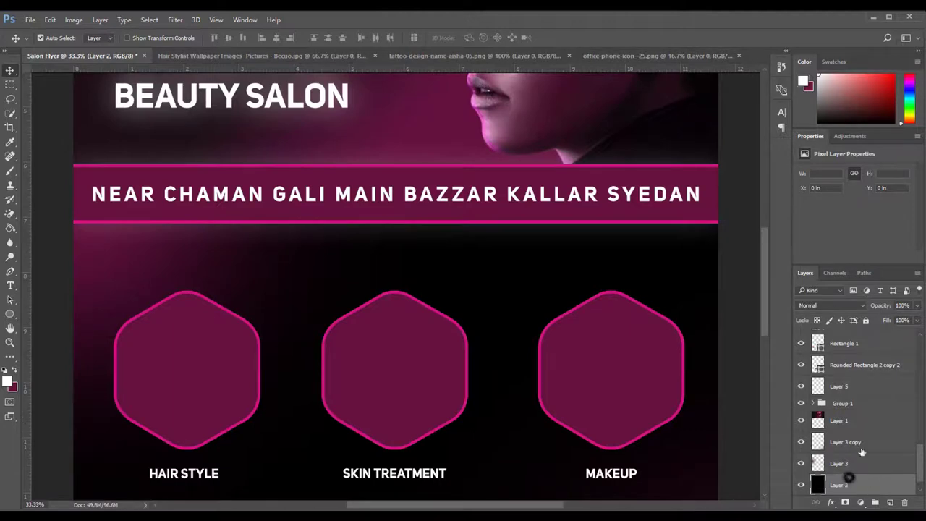
pyautogui.scroll(10, 854, 435)
pyautogui.click(860, 340)
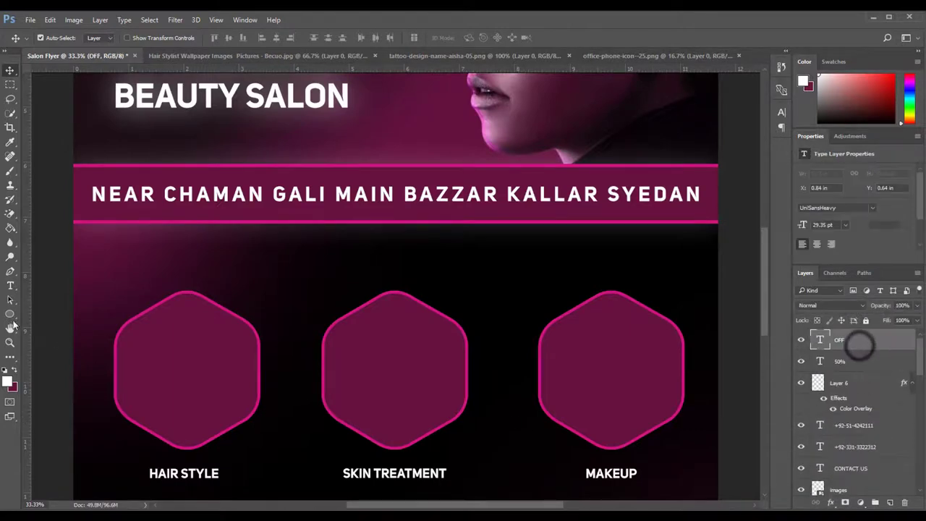
# Draw a small circle at the bottom edge of the Hair Style hexagon.
pyautogui.click(10, 313)
pyautogui.moveTo(210, 407); pyautogui.dragTo(255, 450)
pyautogui.click(101, 38)
# Give the circle a dark maroon fill, a pink outline and an adjusted stroke width.
pyautogui.click(52, 97)
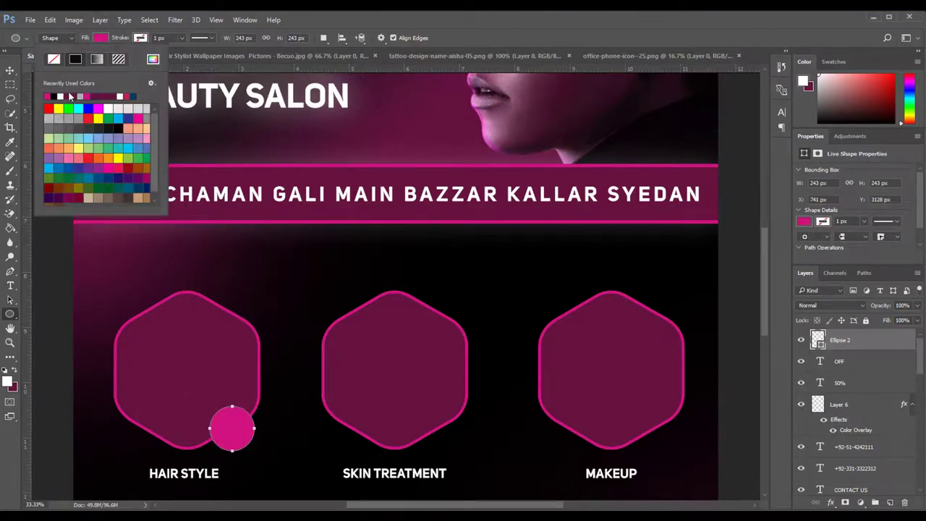
pyautogui.click(53, 96)
pyautogui.click(135, 38)
pyautogui.click(92, 96)
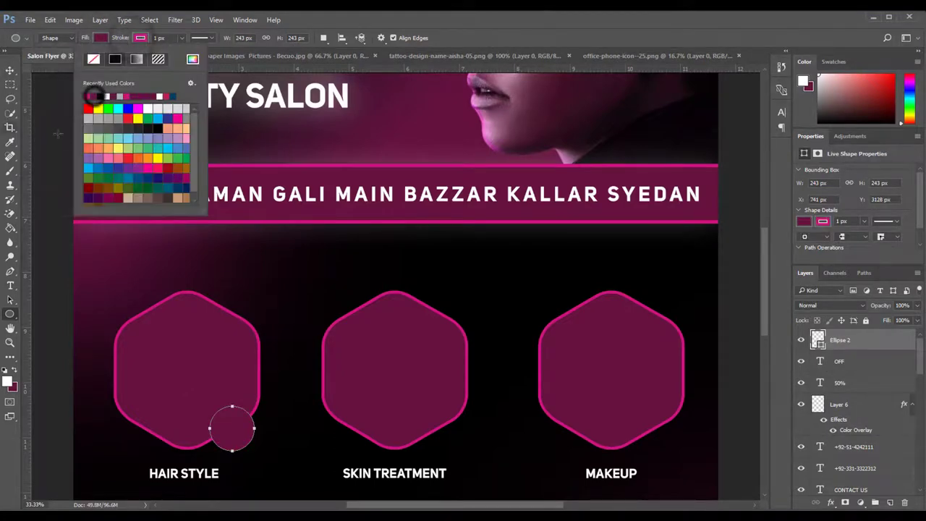
pyautogui.click(181, 40)
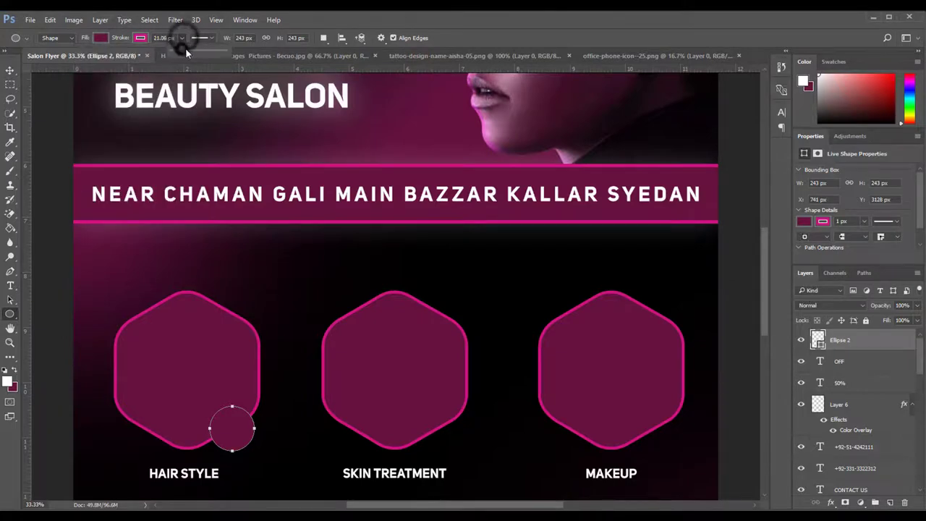
pyautogui.moveTo(185, 49); pyautogui.dragTo(185, 51)
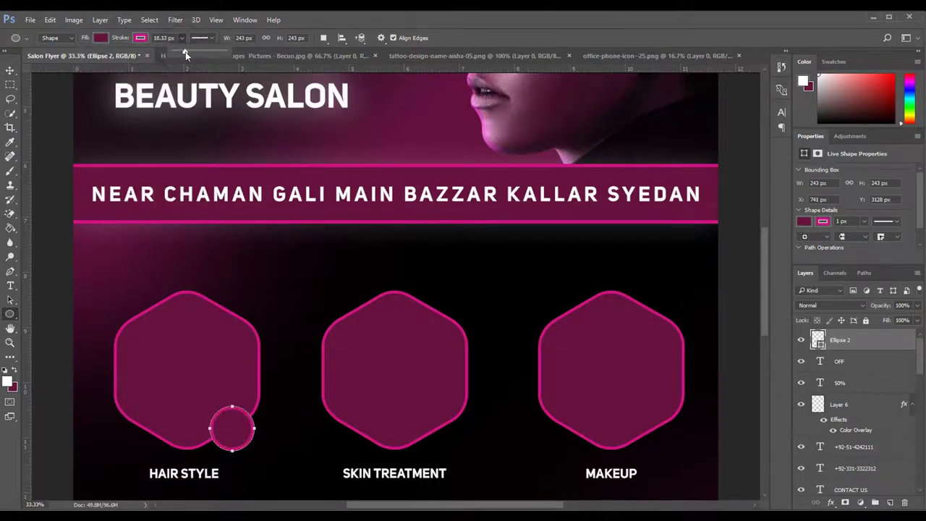
# Copy the circle onto the Skin Treatment and Makeup hexagons.
pyautogui.click(10, 70)
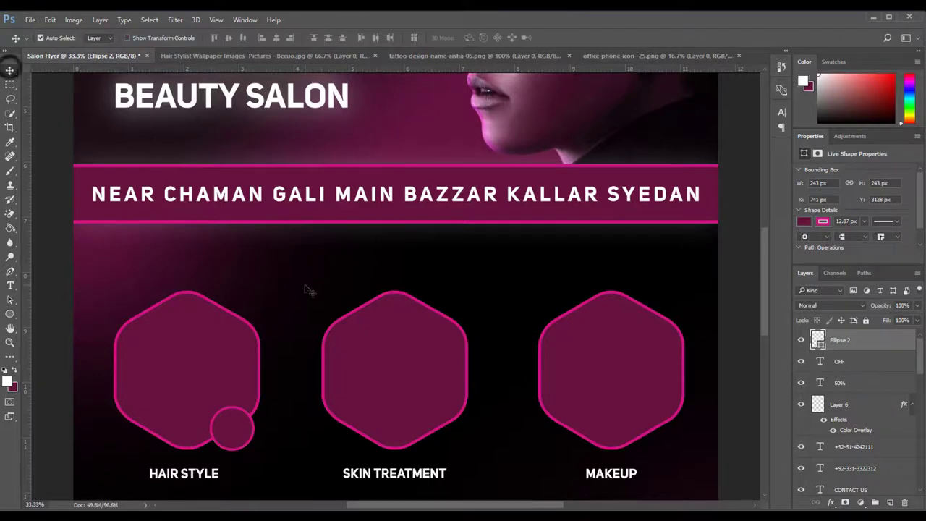
pyautogui.hotkey('ctrl', '+')
pyautogui.scroll(-3, 275, 289)
pyautogui.moveTo(214, 374); pyautogui.dragTo(455, 368)
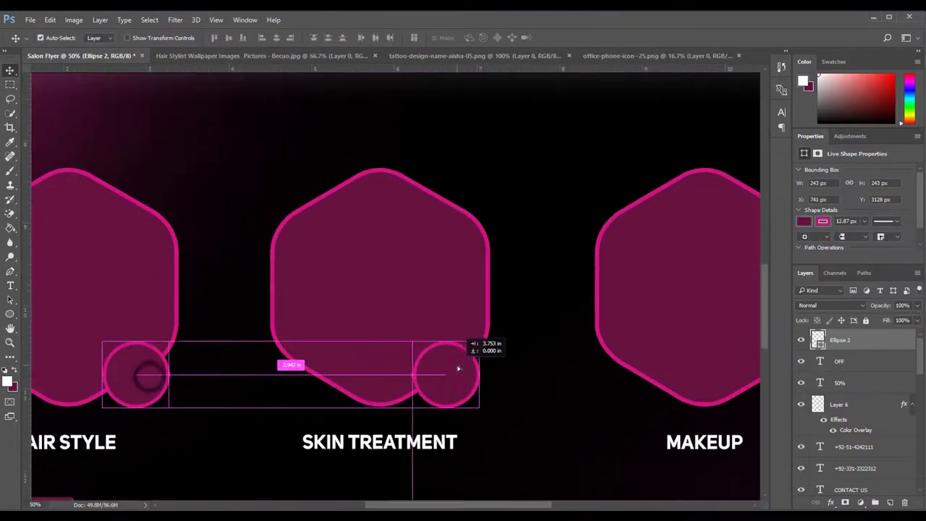
pyautogui.hscroll(3, 543, 387)
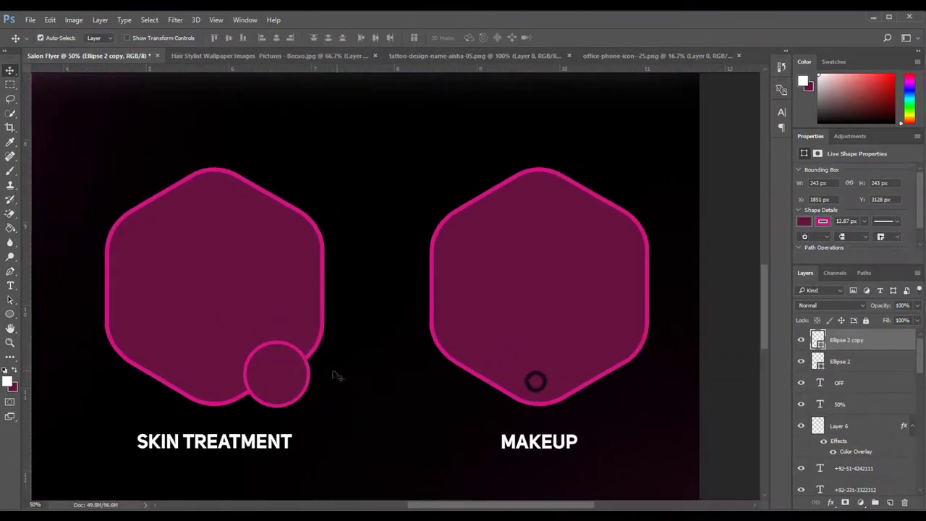
pyautogui.moveTo(289, 374); pyautogui.dragTo(623, 371)
pyautogui.scroll(-3, 681, 379)
pyautogui.scroll(-2, 688, 381)
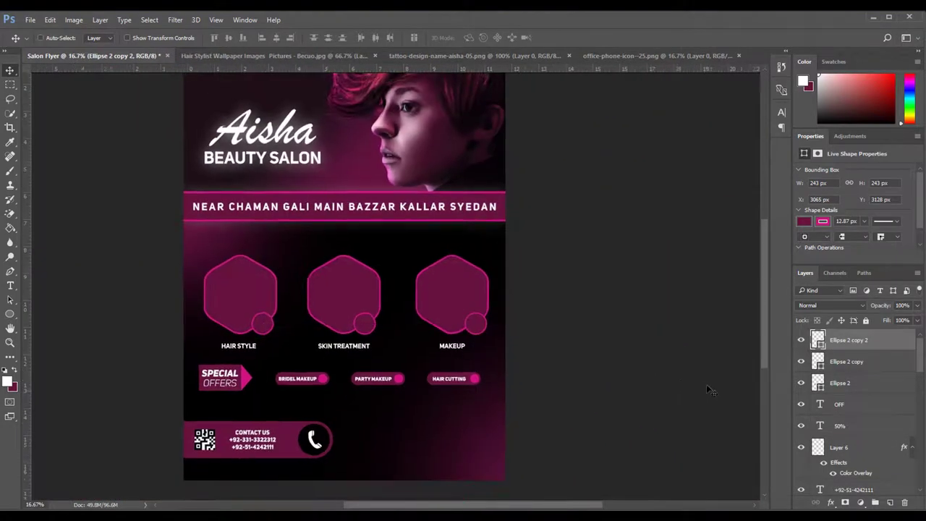
pyautogui.scroll(-1, 706, 384)
pyautogui.scroll(4, 707, 385)
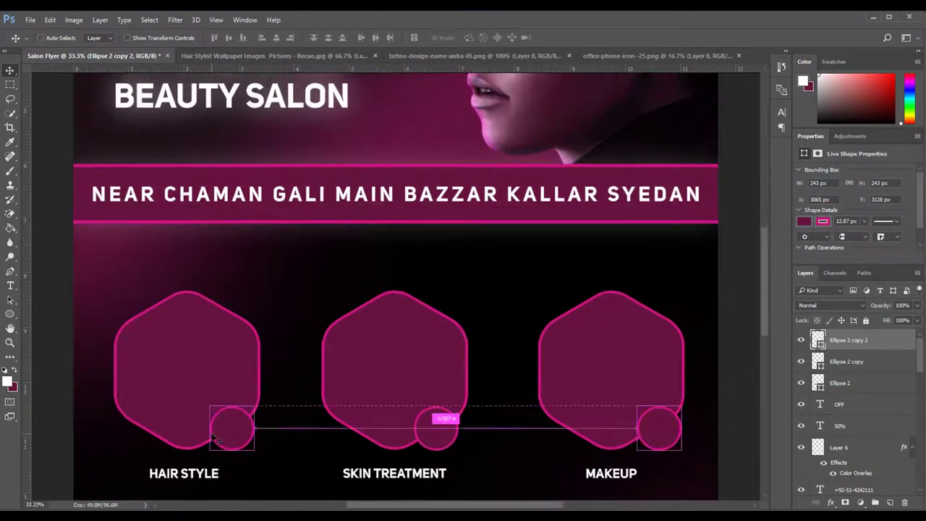
pyautogui.scroll(2, 258, 370)
# Add a $22.99 price scaled to fit inside the Hair Style circle.
pyautogui.press('t')
pyautogui.click(177, 405)
pyautogui.write('$22.99')
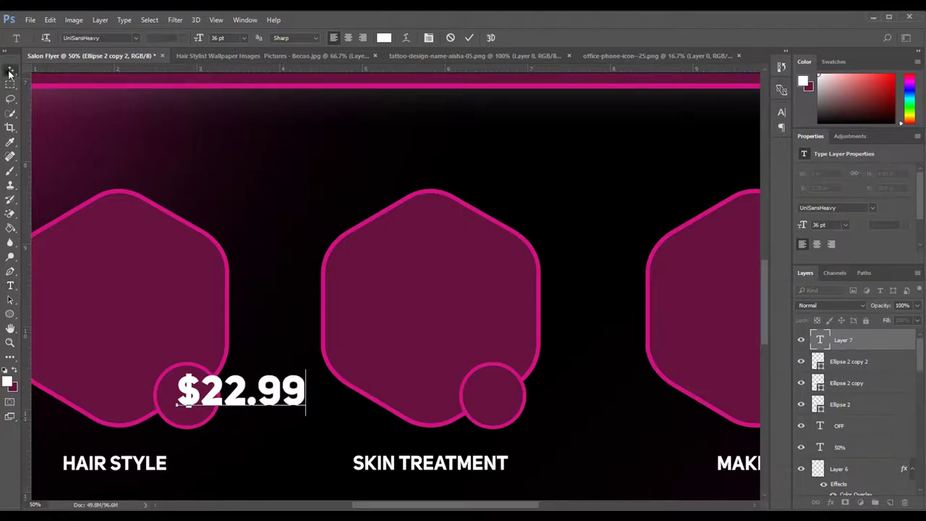
pyautogui.click(10, 70)
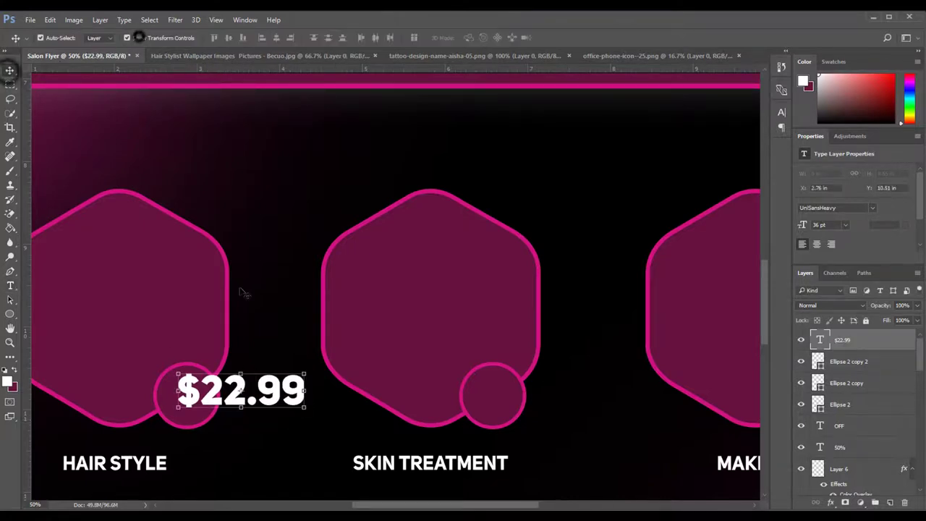
pyautogui.hotkey('ctrl', 't')
pyautogui.moveTo(306, 371)
pyautogui.mouseDown()
pyautogui.moveTo(227, 398)
pyautogui.moveTo(195, 394)
pyautogui.mouseUp()
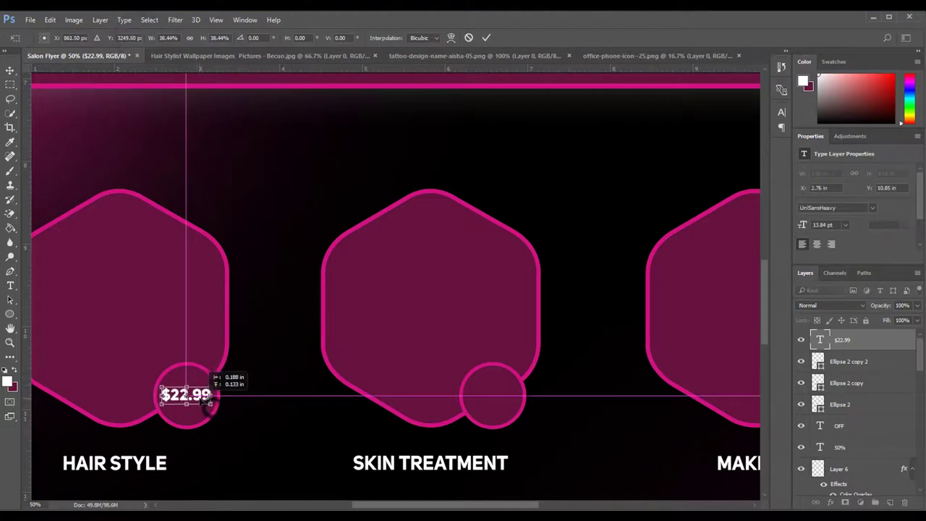
pyautogui.click(485, 38)
pyautogui.click(128, 38)
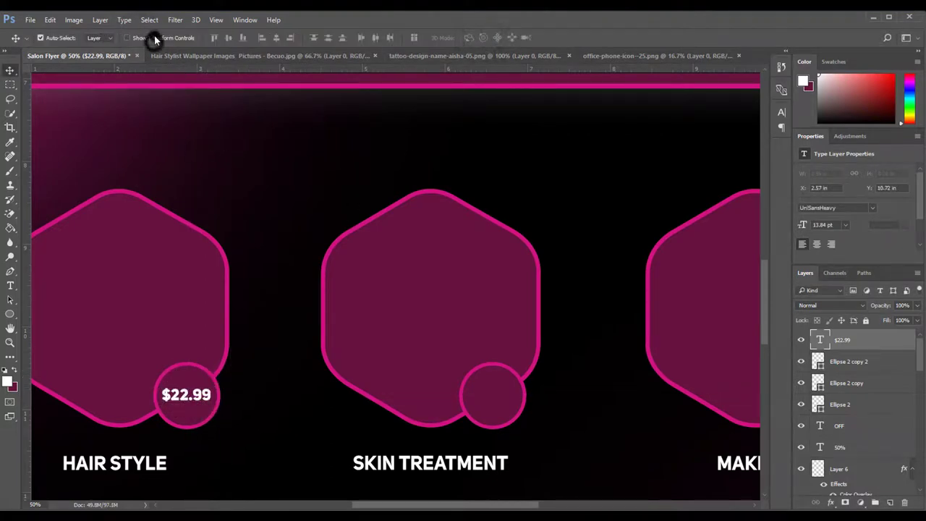
pyautogui.press('Down')
pyautogui.press('Down')
pyautogui.press('Down')
# Copy the price into the other circles as $34.99 and $14.99.
pyautogui.moveTo(203, 401)
pyautogui.mouseDown()
pyautogui.moveTo(504, 416)
pyautogui.moveTo(495, 397)
pyautogui.moveTo(475, 398)
pyautogui.mouseUp()
pyautogui.press('t')
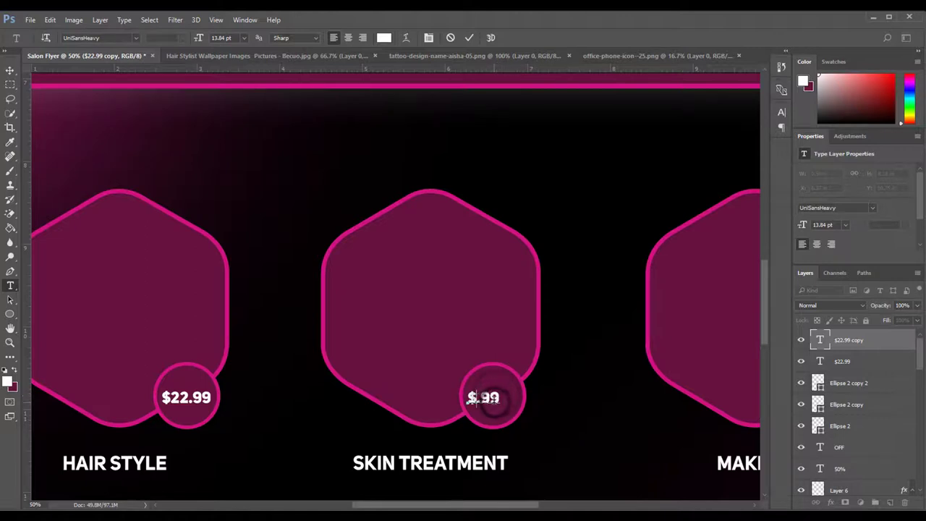
pyautogui.write('34')
pyautogui.click(9, 68)
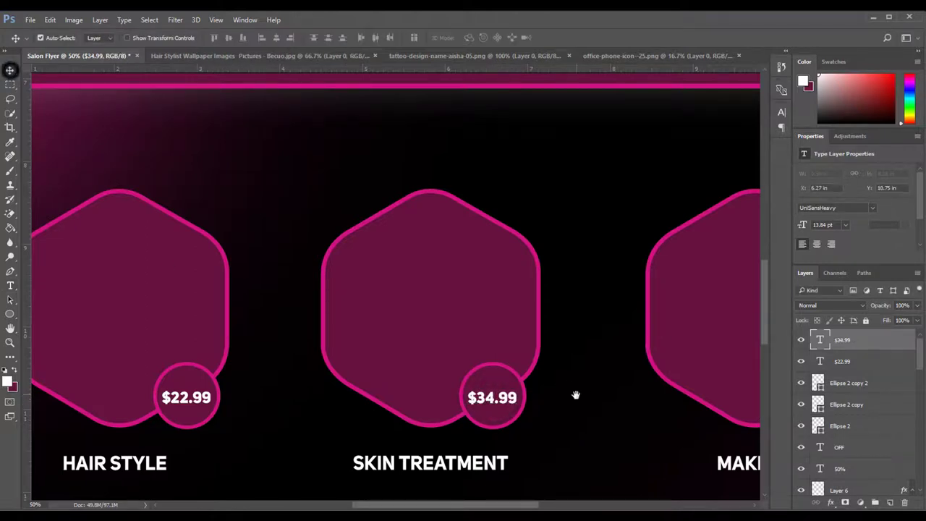
pyautogui.moveTo(575, 393)
pyautogui.mouseDown()
pyautogui.moveTo(296, 358)
pyautogui.moveTo(610, 356)
pyautogui.moveTo(568, 359)
pyautogui.mouseUp()
pyautogui.click(11, 285)
pyautogui.write('14.99')
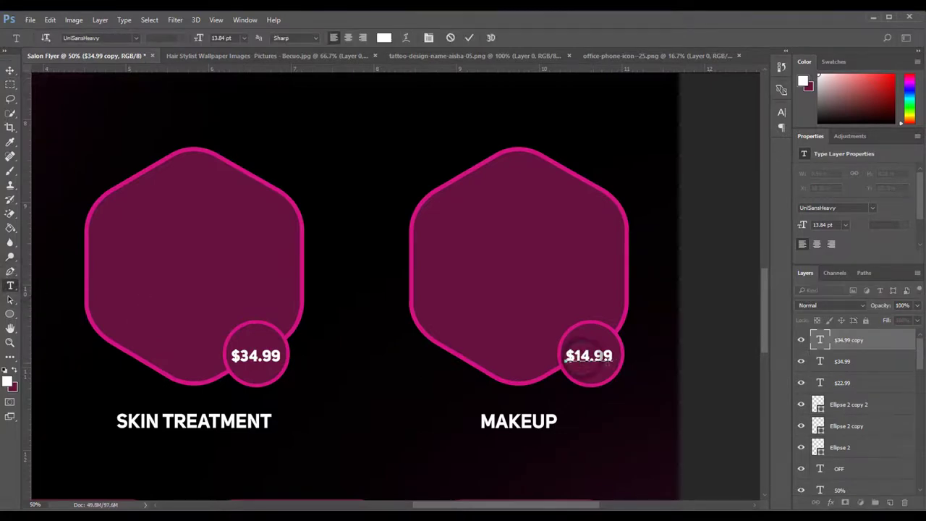
pyautogui.click(10, 70)
# Type a $45 price on the canvas near the special offers.
pyautogui.keyDown('ctrl'); pyautogui.click(663, 369); pyautogui.keyUp('ctrl')
pyautogui.hotkey('ctrl', '-')
pyautogui.hotkey('ctrl', '-')
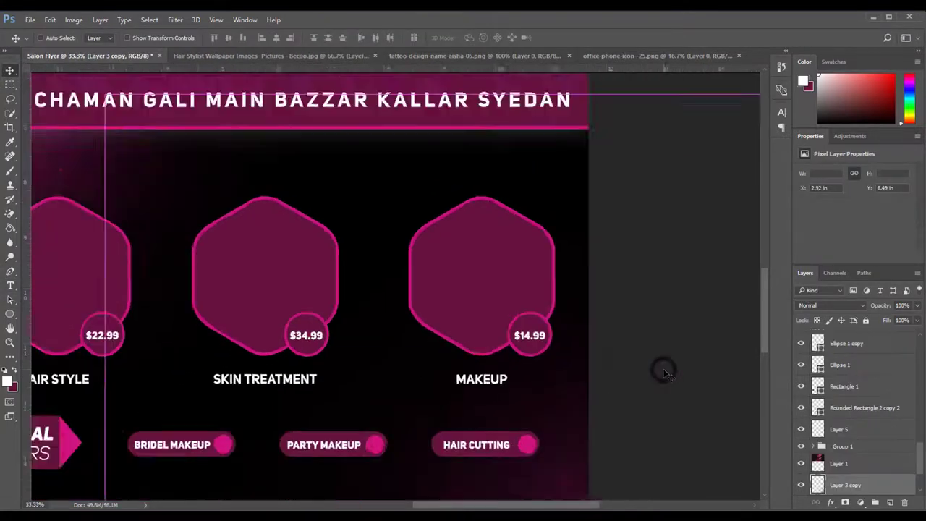
pyautogui.hotkey('ctrl', '-')
pyautogui.hotkey('ctrl', '+')
pyautogui.hotkey('ctrl', '+')
pyautogui.hotkey('ctrl', '+')
pyautogui.scroll(-5, 480, 316)
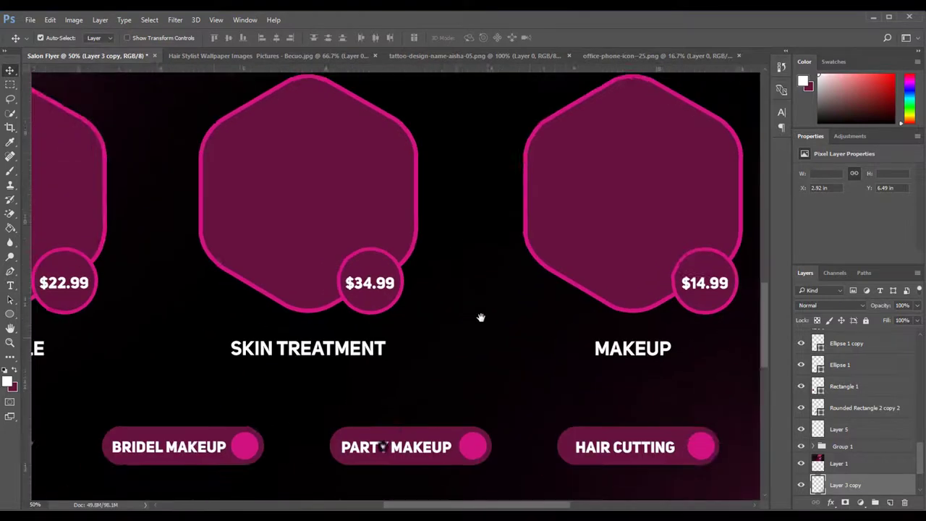
pyautogui.hscroll(-4, 316, 330)
pyautogui.scroll(3, 870, 366)
pyautogui.scroll(3, 861, 391)
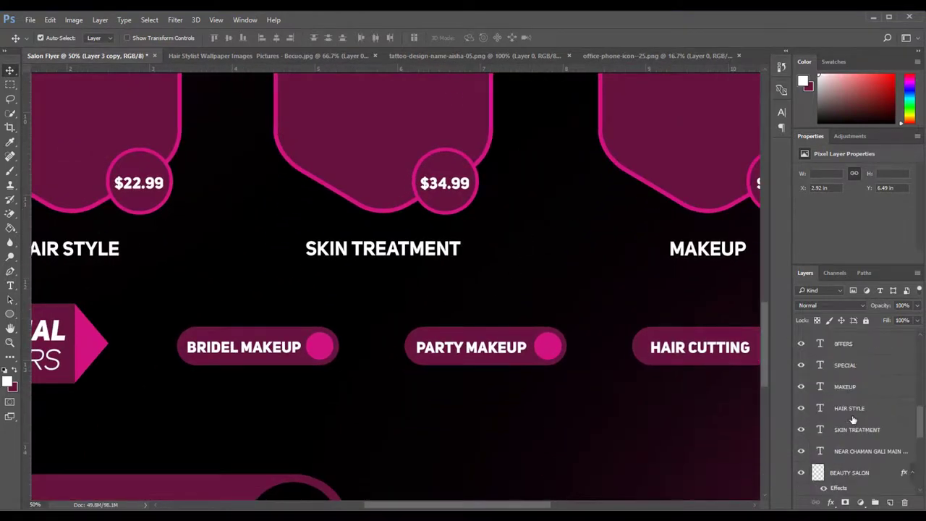
pyautogui.scroll(3, 858, 419)
pyautogui.click(856, 341)
pyautogui.click(10, 286)
pyautogui.click(270, 438)
pyautogui.write('$45')
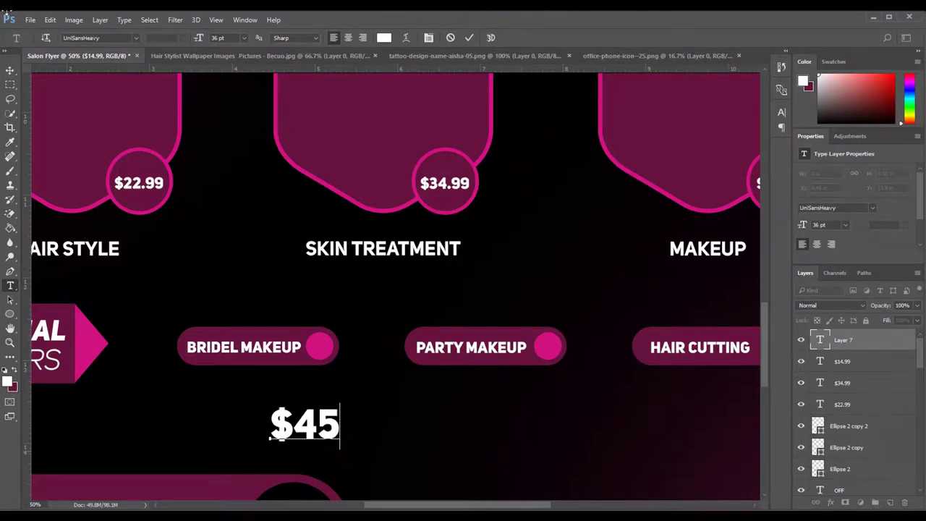
pyautogui.click(10, 70)
# Scale $45 down and fit it inside the BRIDEL MAKEUP circle.
pyautogui.hotkey('ctrl', 't')
pyautogui.moveTo(340, 407); pyautogui.dragTo(296, 432)
pyautogui.press('Return')
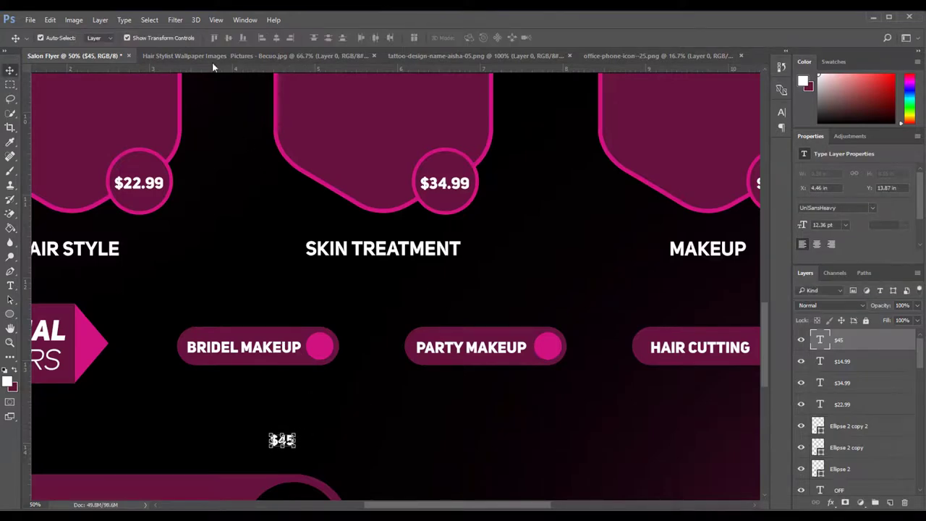
pyautogui.moveTo(281, 439); pyautogui.dragTo(337, 363)
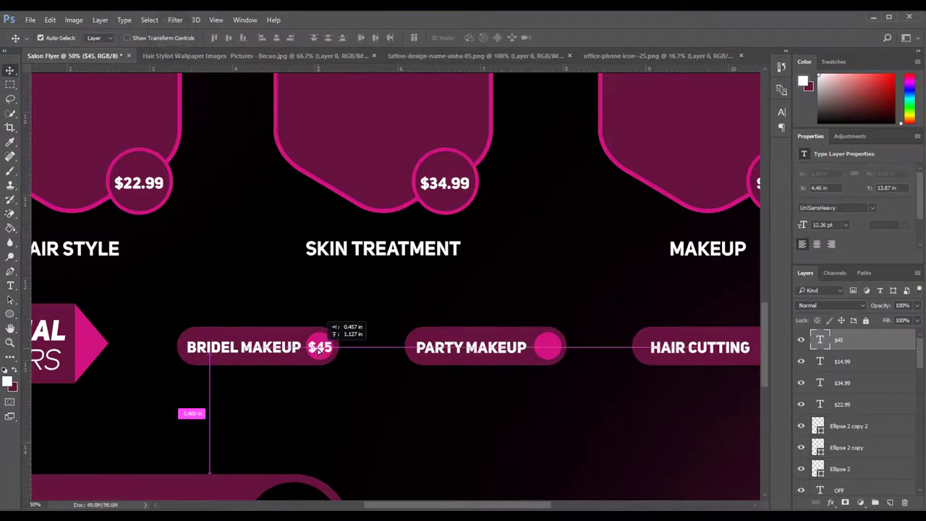
pyautogui.hotkey('ctrl', '+')
pyautogui.hotkey('ctrl', '+')
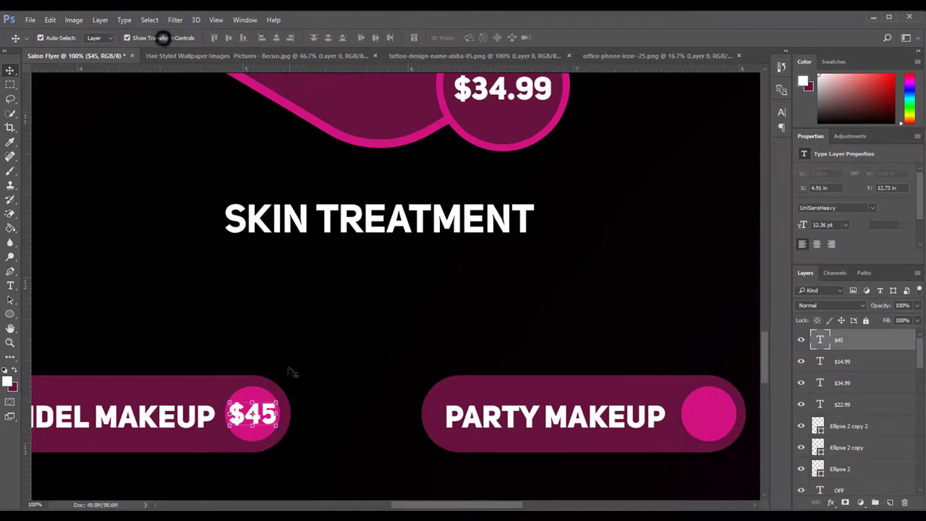
pyautogui.moveTo(276, 403); pyautogui.dragTo(263, 409)
pyautogui.click(486, 37)
pyautogui.hotkey('ctrl', '-')
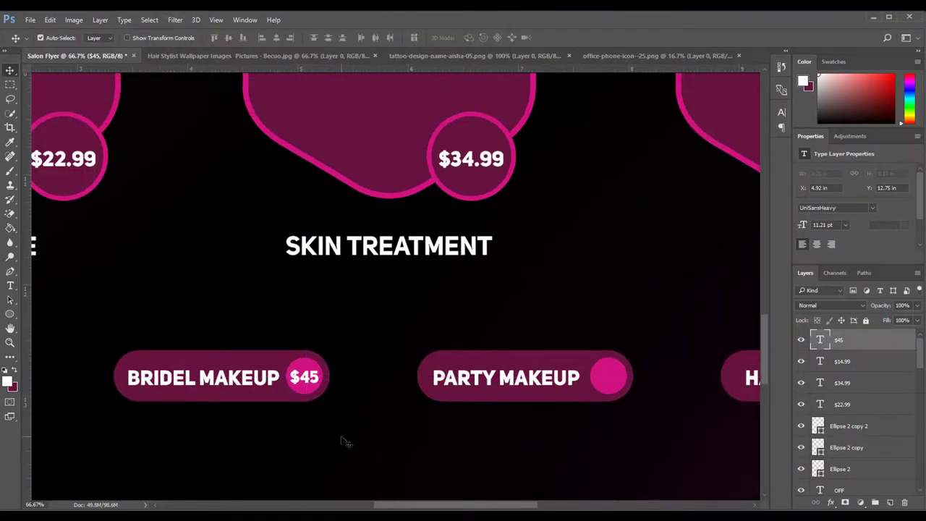
pyautogui.hscroll(5, 344, 441)
# Copy the price to PARTY MAKEUP as $35 and HAIR CUTTING as $20.
pyautogui.moveTo(78, 369)
pyautogui.mouseDown()
pyautogui.moveTo(390, 389)
pyautogui.moveTo(386, 370)
pyautogui.moveTo(688, 382)
pyautogui.moveTo(680, 370)
pyautogui.mouseUp()
pyautogui.click(10, 285)
pyautogui.write('35')
pyautogui.click(11, 71)
pyautogui.click(11, 285)
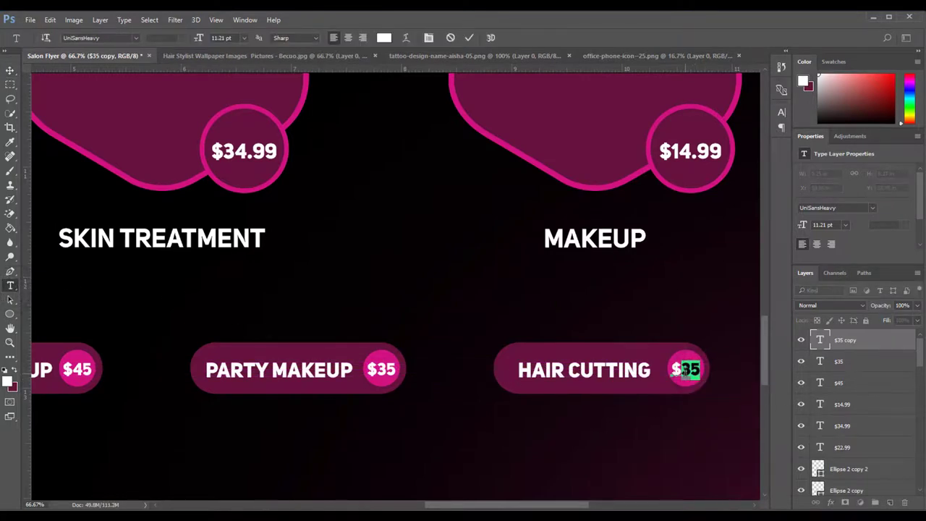
pyautogui.write('$20')
pyautogui.click(10, 70)
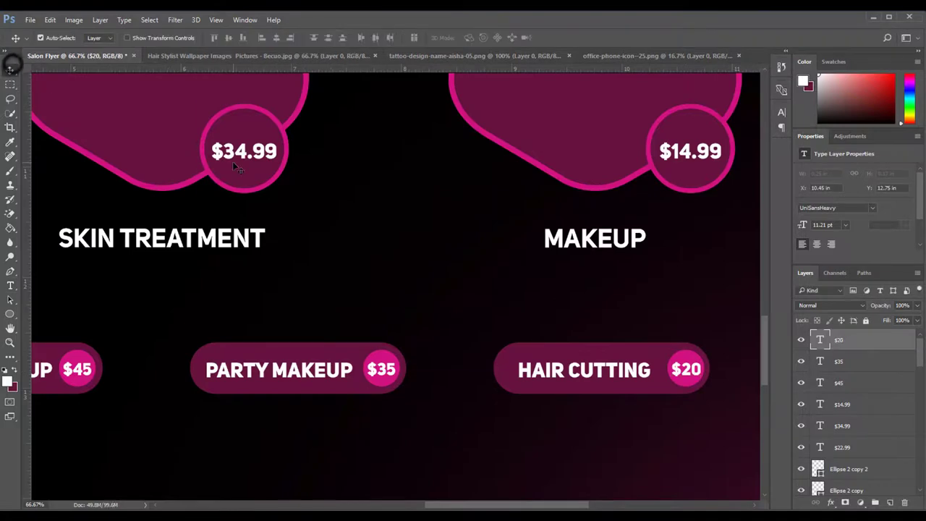
pyautogui.hotkey('ctrl', '-')
pyautogui.hotkey('ctrl', '-')
pyautogui.hotkey('ctrl', '-')
pyautogui.hotkey('ctrl', '-')
pyautogui.hotkey('ctrl', '-')
# Group the upper offer layers into Group 2 and move Layer 5 into it.
pyautogui.scroll(-1, 850, 422)
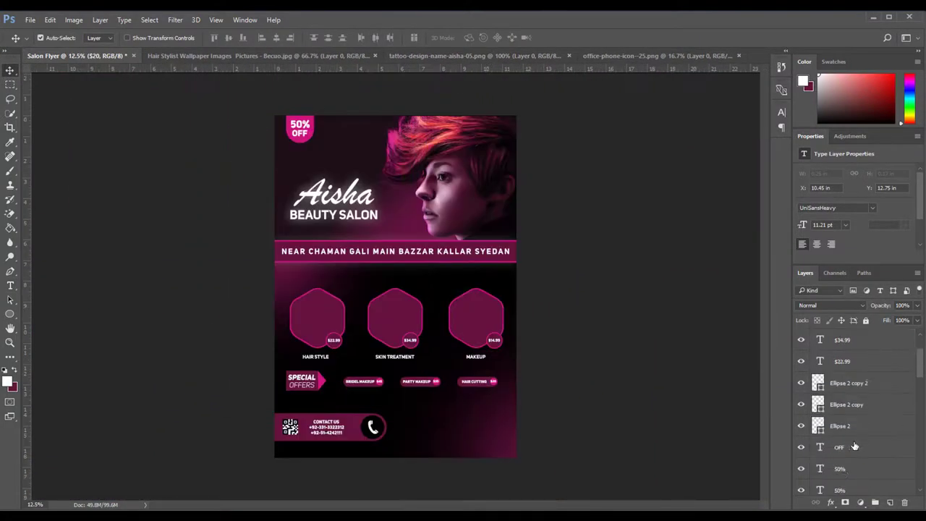
pyautogui.scroll(-2, 849, 422)
pyautogui.scroll(-2, 849, 421)
pyautogui.scroll(-2, 850, 422)
pyautogui.scroll(-2, 849, 422)
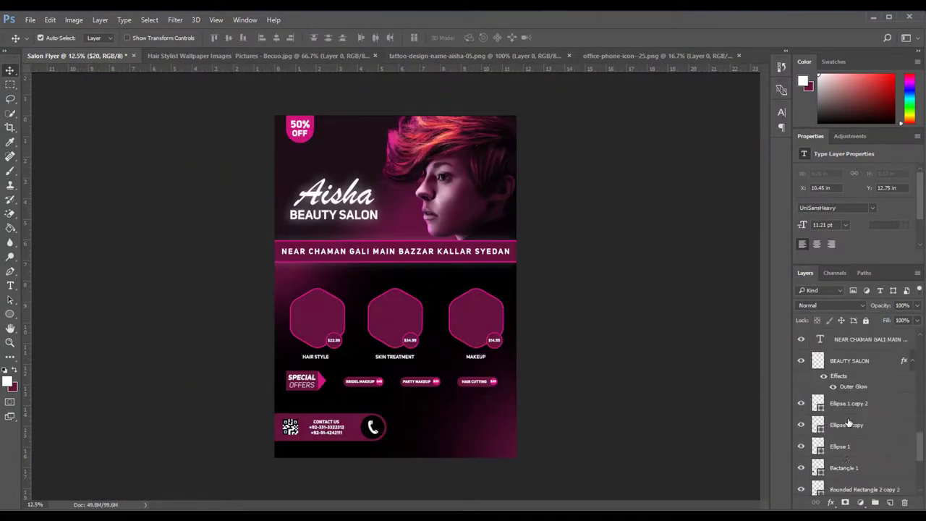
pyautogui.scroll(-2, 846, 425)
pyautogui.scroll(-2, 843, 428)
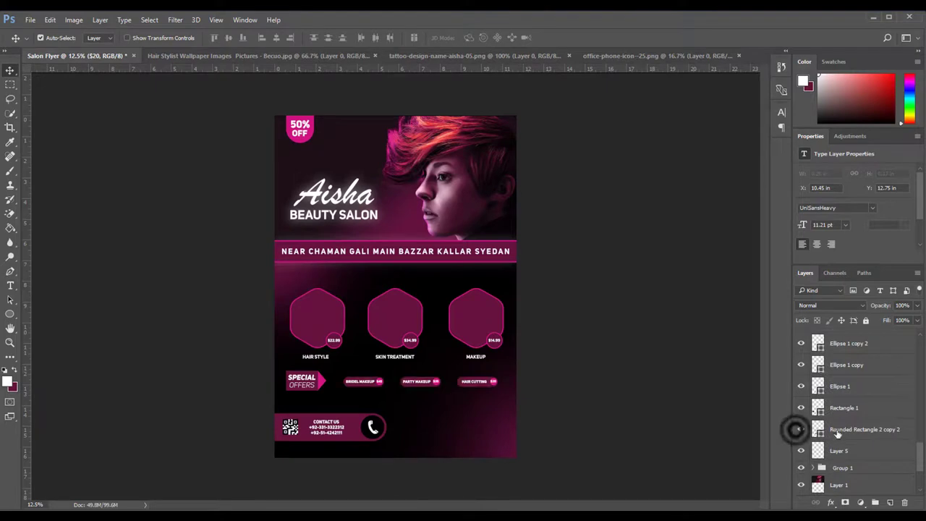
pyautogui.keyDown('shift'); pyautogui.click(843, 430); pyautogui.keyUp('shift')
pyautogui.moveTo(844, 430); pyautogui.dragTo(875, 501)
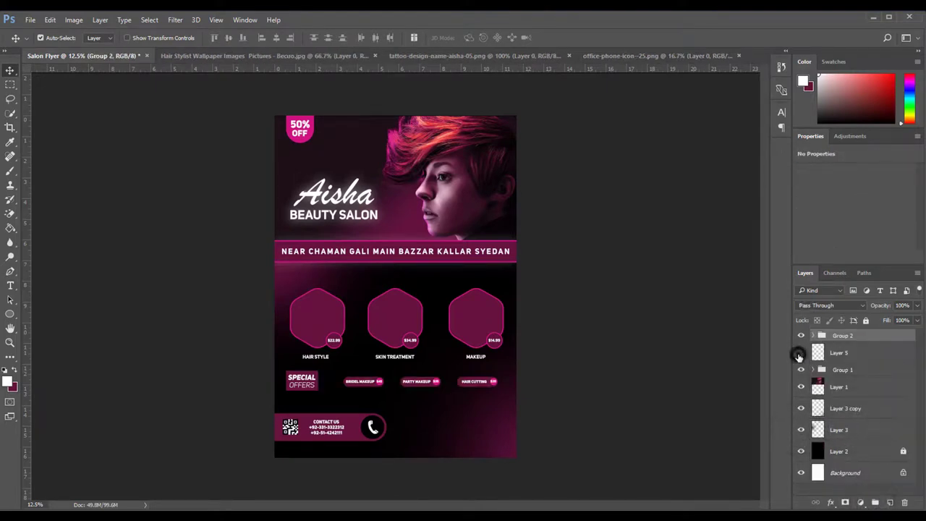
pyautogui.moveTo(846, 353); pyautogui.dragTo(825, 337)
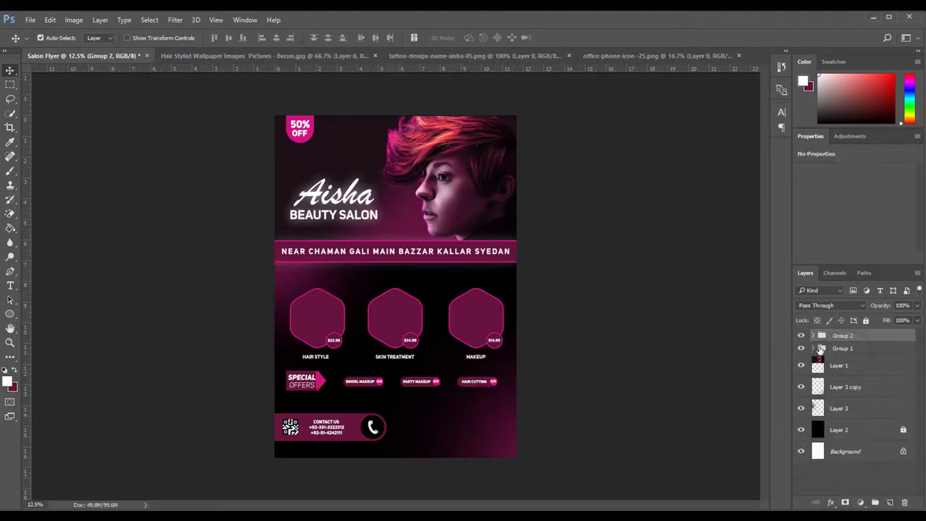
pyautogui.click(815, 348)
pyautogui.scroll(-2, 846, 406)
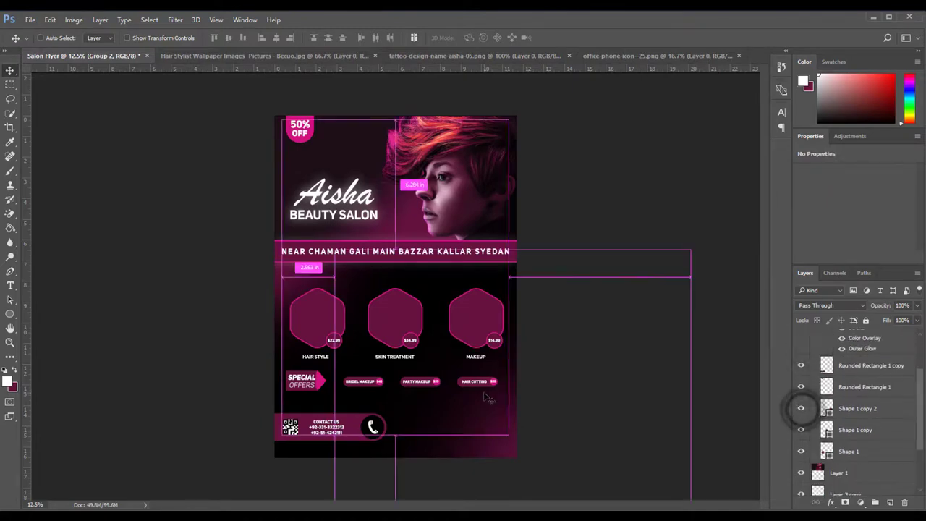
pyautogui.hotkey('ctrl', '+')
pyautogui.hotkey('ctrl', '+')
pyautogui.hotkey('ctrl', '+')
# Close the other open image documents without saving, leaving only the Salon Flyer.
pyautogui.click(374, 55)
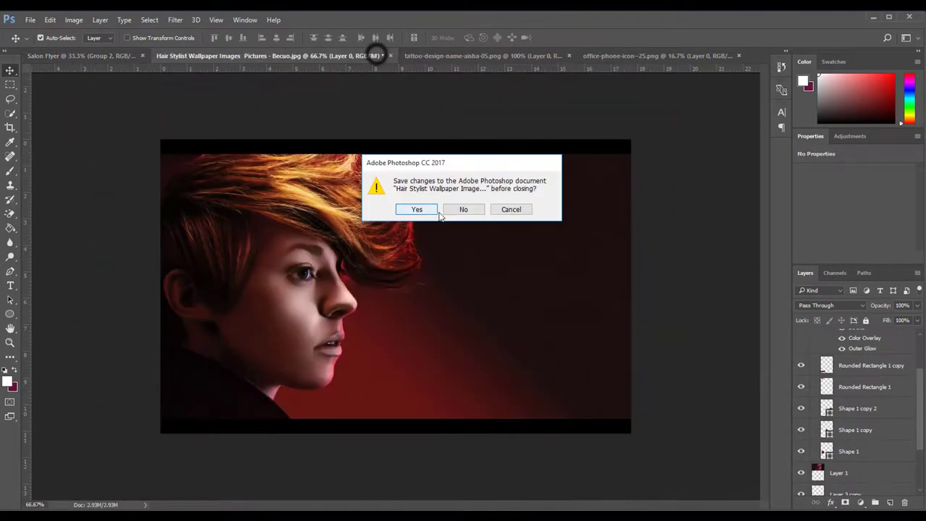
pyautogui.click(463, 209)
pyautogui.click(345, 55)
pyautogui.click(463, 209)
pyautogui.click(321, 56)
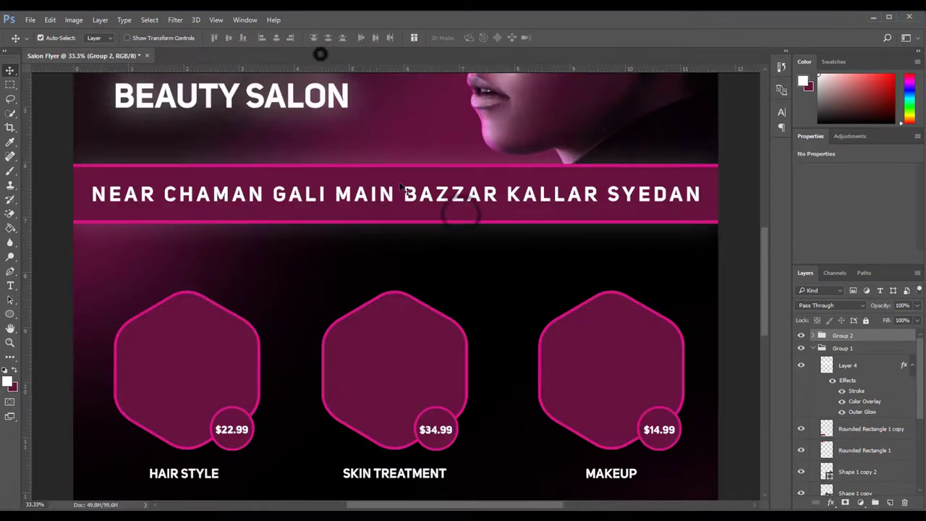
pyautogui.hotkey('ctrl', '-')
pyautogui.hotkey('ctrl', '-')
pyautogui.hotkey('ctrl', '-')
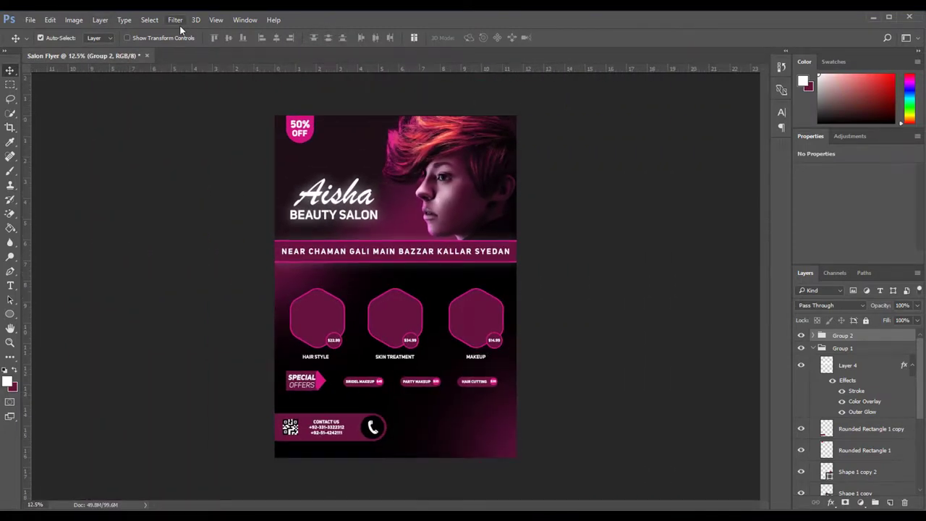
# Select three model photos, including the unnamed 'Make me up' image, to open.
pyautogui.click(30, 19)
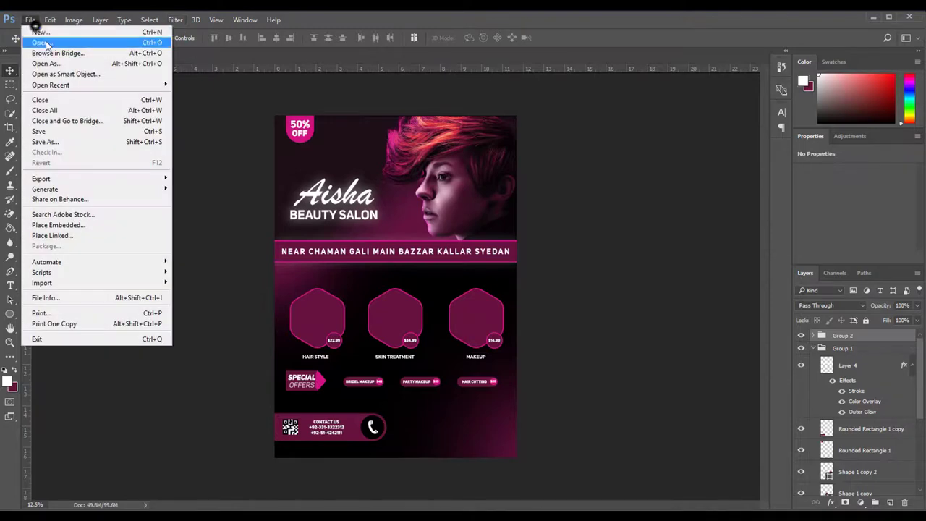
pyautogui.click(44, 38)
pyautogui.click(774, 112)
pyautogui.click(393, 163)
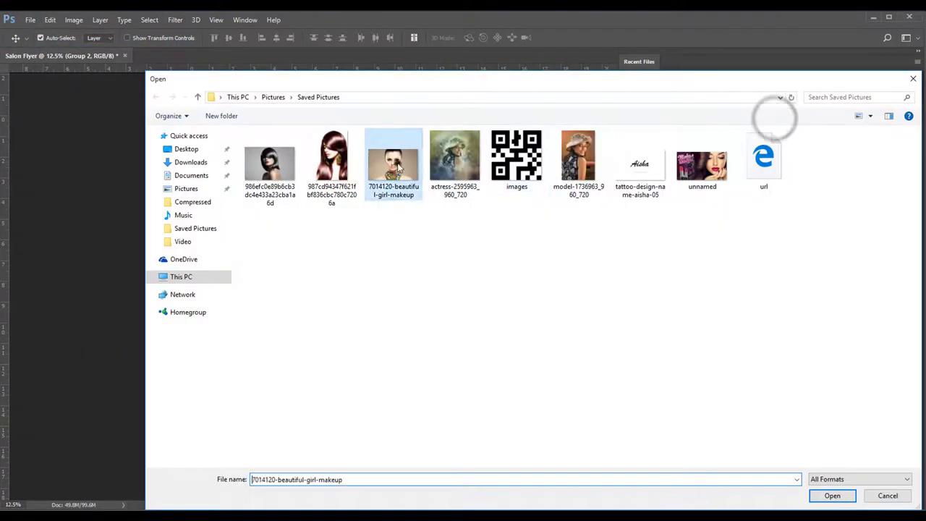
pyautogui.keyDown('shift'); pyautogui.click(270, 163); pyautogui.keyUp('shift')
pyautogui.click(270, 190)
pyautogui.keyDown('ctrl'); pyautogui.click(417, 182); pyautogui.keyUp('ctrl')
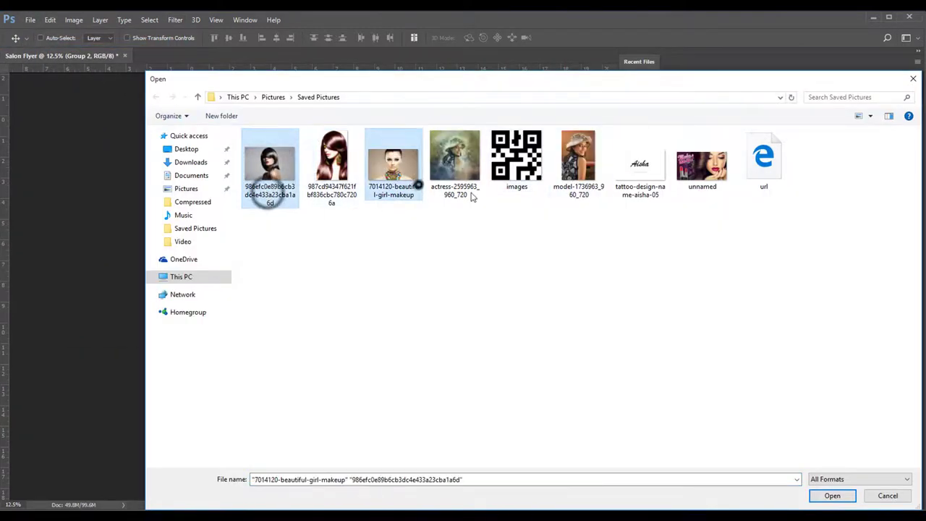
pyautogui.keyDown('ctrl'); pyautogui.click(715, 174); pyautogui.keyUp('ctrl')
# Open the photos and drag the unlocked 'Make me up' image into the Salon Flyer.
pyautogui.click(832, 496)
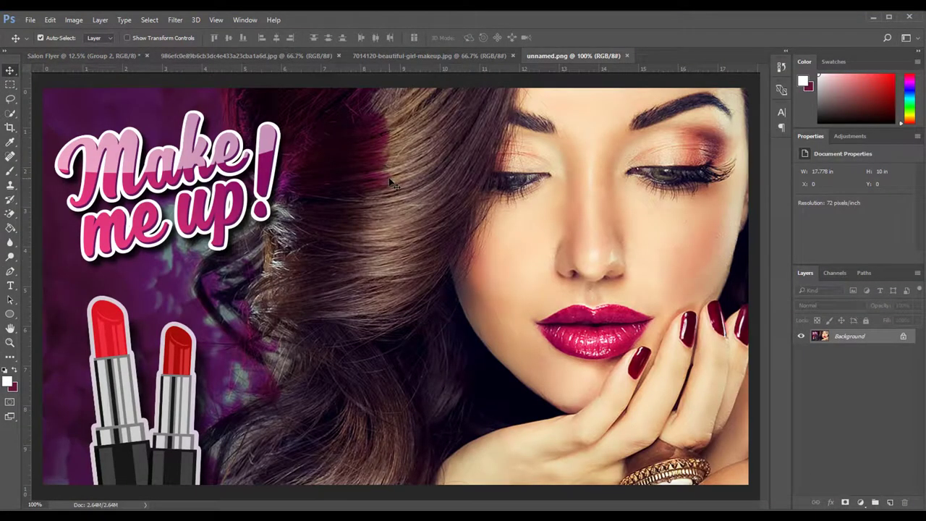
pyautogui.click(903, 335)
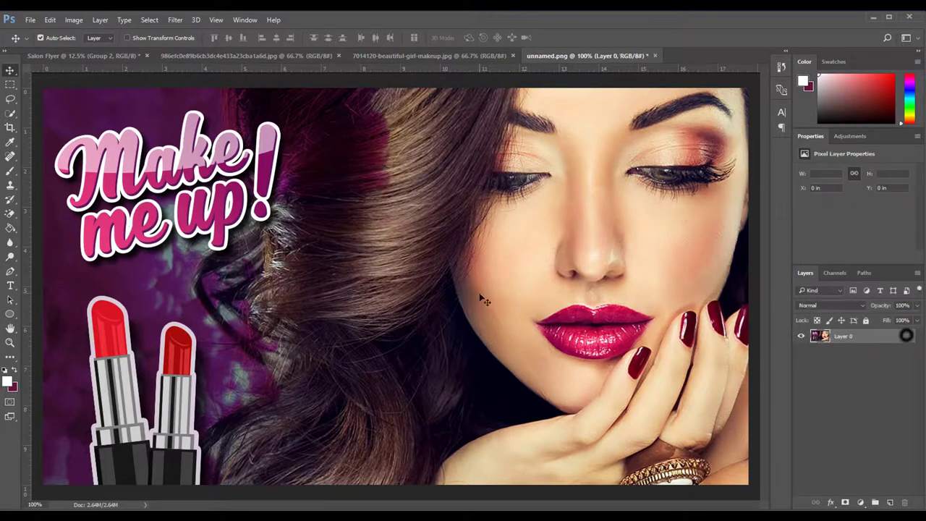
pyautogui.moveTo(474, 257); pyautogui.dragTo(390, 268)
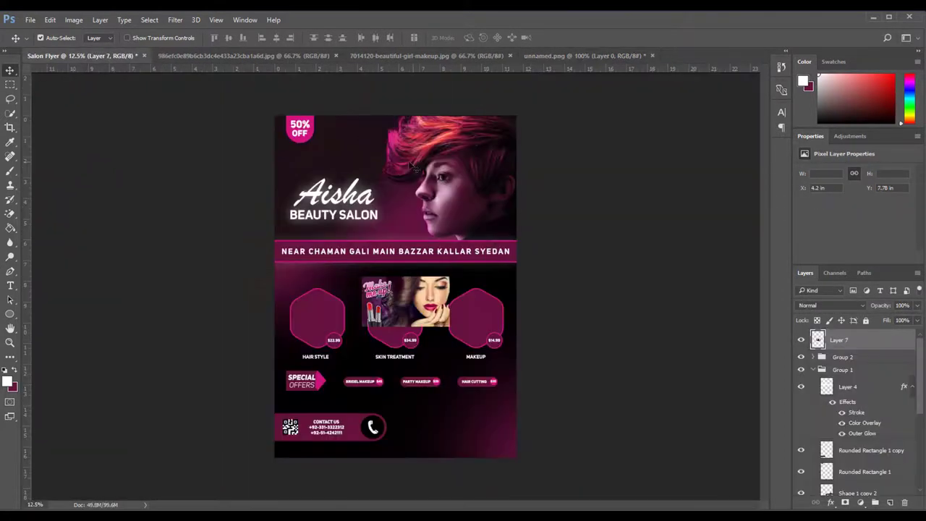
# Move the 'Make me up' image down over the hexagons and enlarge it.
pyautogui.hotkey('ctrl', '+')
pyautogui.hotkey('ctrl', '+')
pyautogui.hotkey('ctrl', '+')
pyautogui.moveTo(434, 304); pyautogui.dragTo(437, 323)
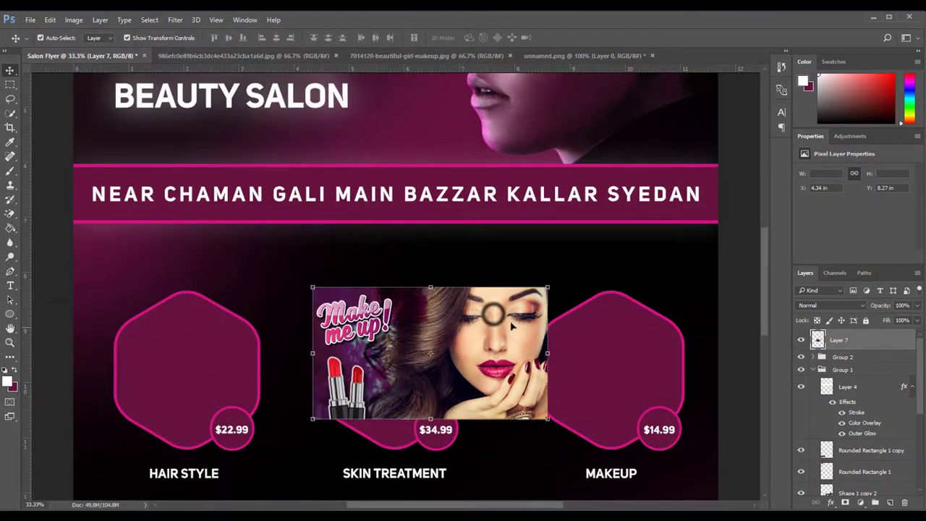
pyautogui.hotkey('ctrl', 't')
pyautogui.moveTo(544, 285); pyautogui.dragTo(574, 273)
pyautogui.click(485, 37)
# Shift the image hue to -18, then reposition it and enlarge it to about 113%.
pyautogui.click(74, 20)
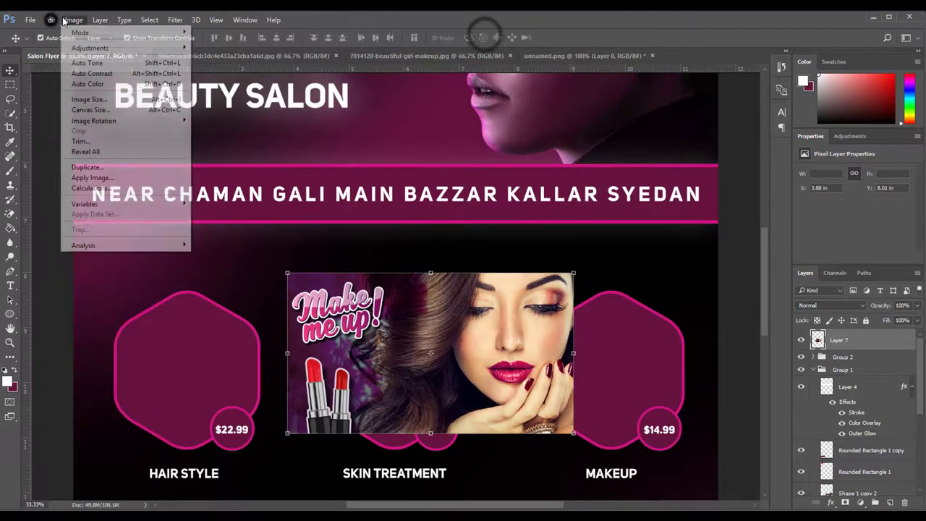
pyautogui.click(94, 48)
pyautogui.click(257, 105)
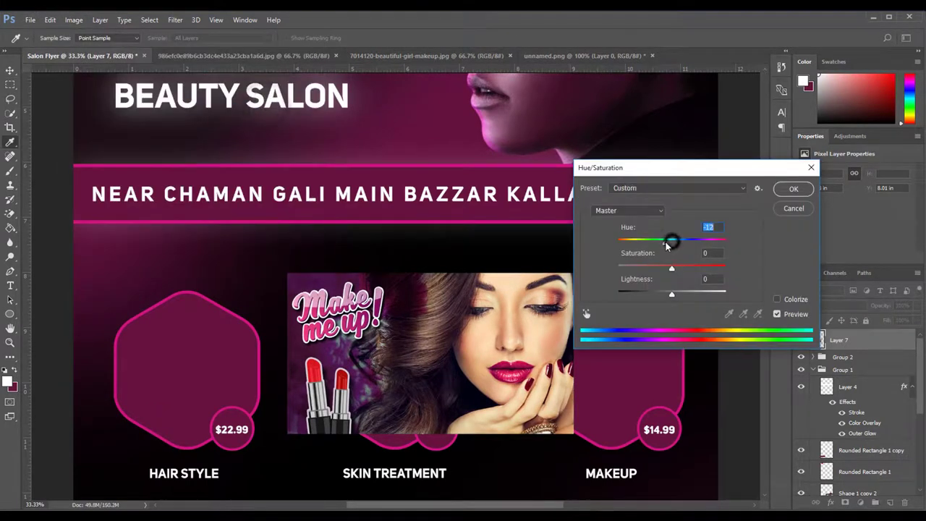
pyautogui.moveTo(672, 240); pyautogui.dragTo(664, 245)
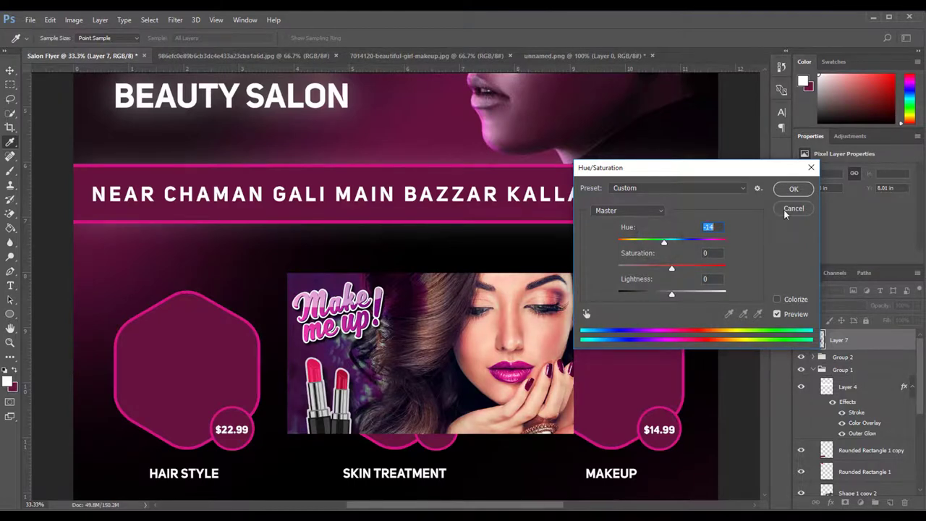
pyautogui.click(794, 189)
pyautogui.moveTo(585, 372); pyautogui.dragTo(482, 333)
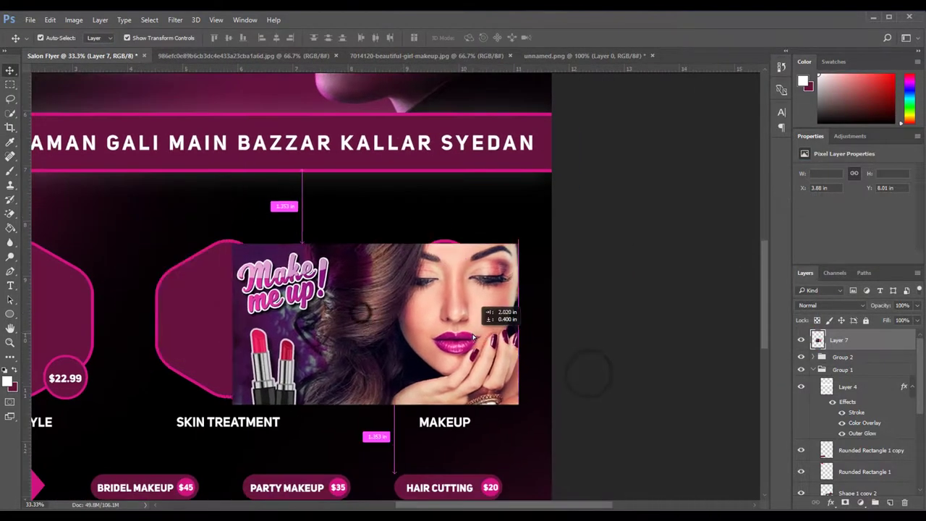
pyautogui.hotkey('ctrl', 't')
pyautogui.moveTo(531, 399); pyautogui.dragTo(542, 421)
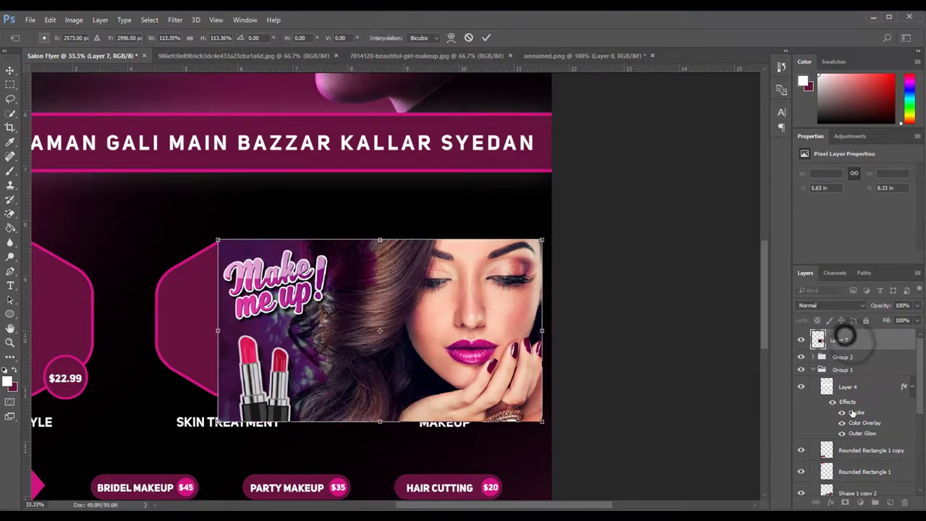
# Stack Layer 7 above the right hexagon's shape, clip it, and centre the face.
pyautogui.moveTo(848, 344); pyautogui.dragTo(859, 458)
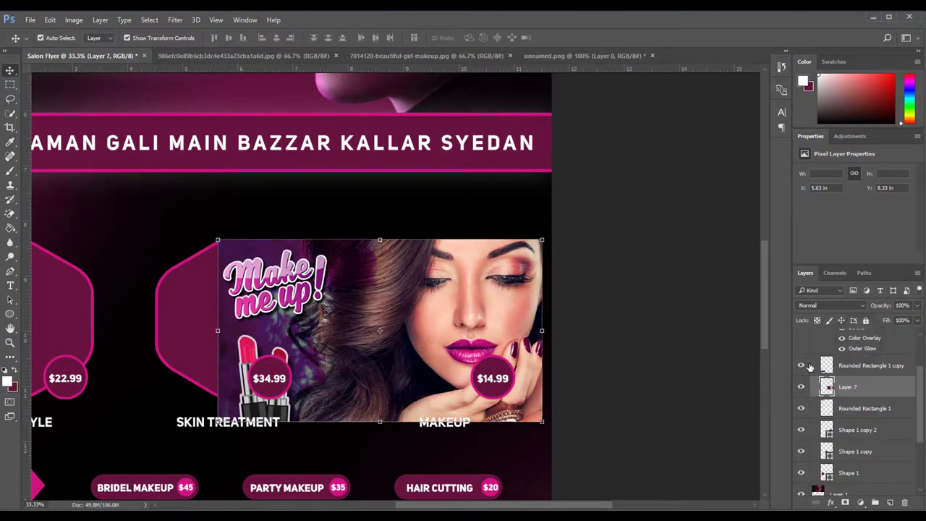
pyautogui.moveTo(854, 388)
pyautogui.mouseDown()
pyautogui.moveTo(854, 463)
pyautogui.moveTo(851, 435)
pyautogui.mouseUp()
pyautogui.click(801, 430)
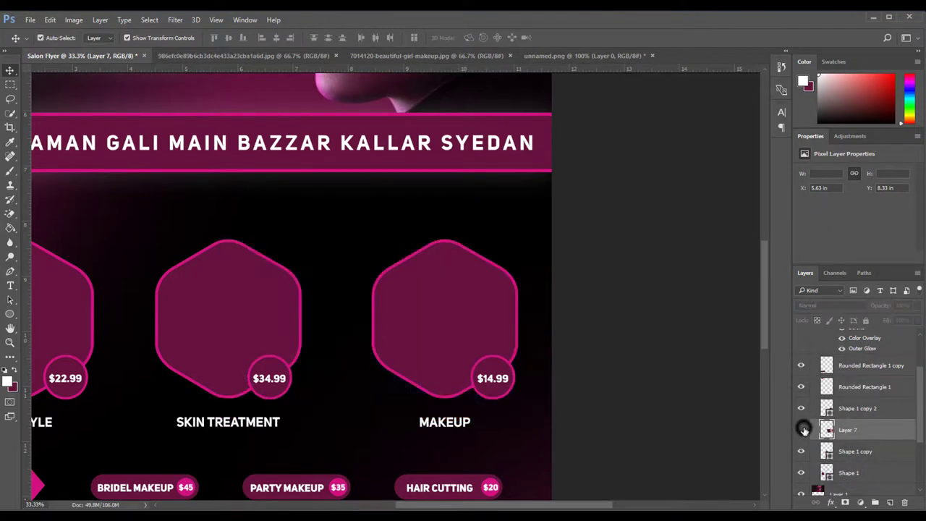
pyautogui.click(801, 408)
pyautogui.click(801, 408)
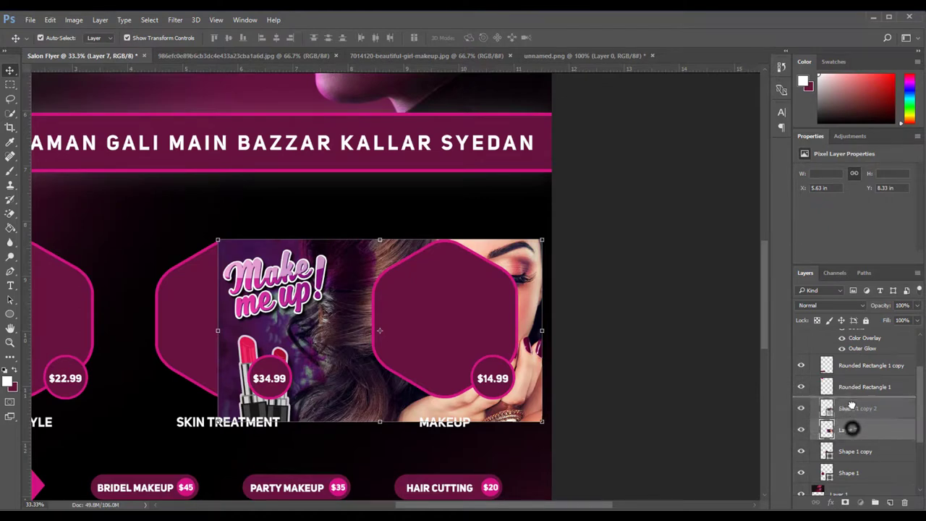
pyautogui.moveTo(852, 430); pyautogui.dragTo(835, 419)
pyautogui.keyDown('alt'); pyautogui.click(831, 418); pyautogui.keyUp('alt')
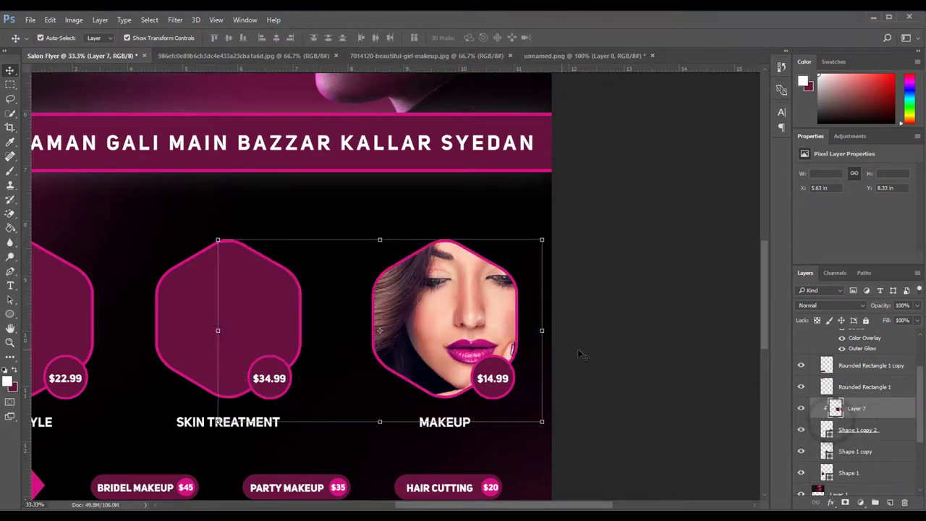
pyautogui.moveTo(510, 346)
pyautogui.mouseDown()
pyautogui.moveTo(467, 308)
pyautogui.moveTo(456, 313)
pyautogui.mouseUp()
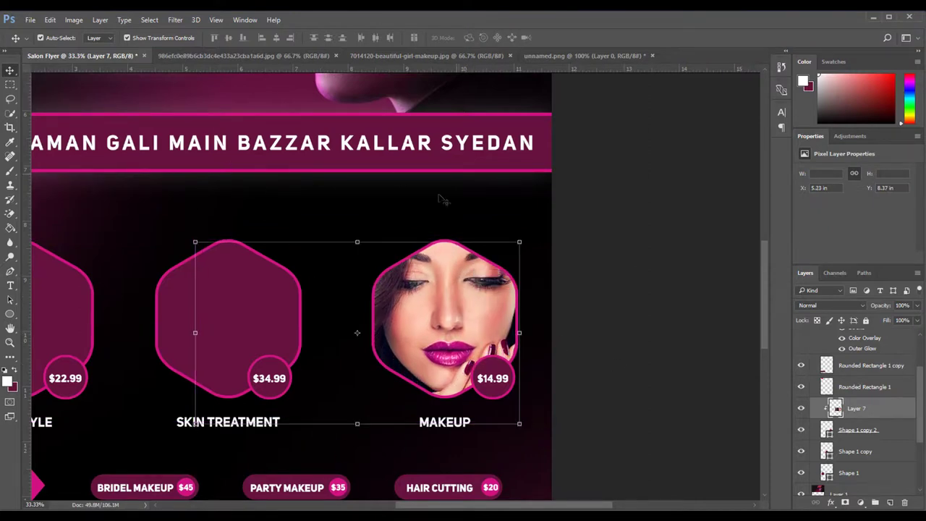
pyautogui.hotkey('ctrl', '-')
pyautogui.hotkey('ctrl', '-')
pyautogui.hotkey('ctrl', '-')
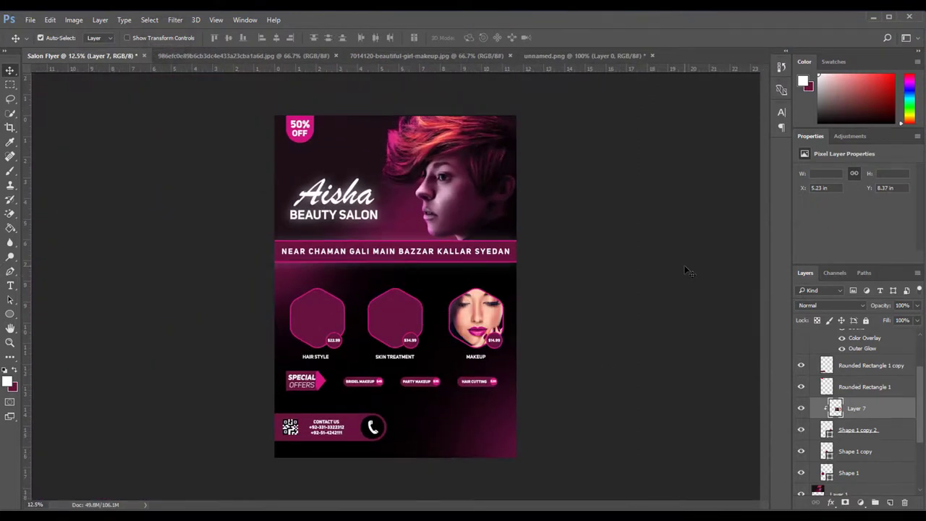
# Copy the necklace model photo into the flyer and move it lower in the layer stack.
pyautogui.click(418, 56)
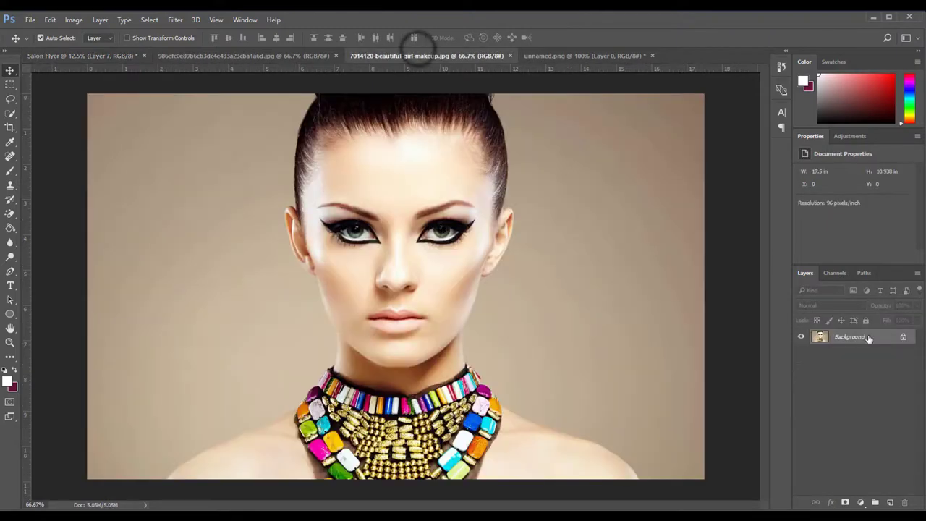
pyautogui.moveTo(306, 181); pyautogui.dragTo(409, 319)
pyautogui.scroll(-3, 859, 434)
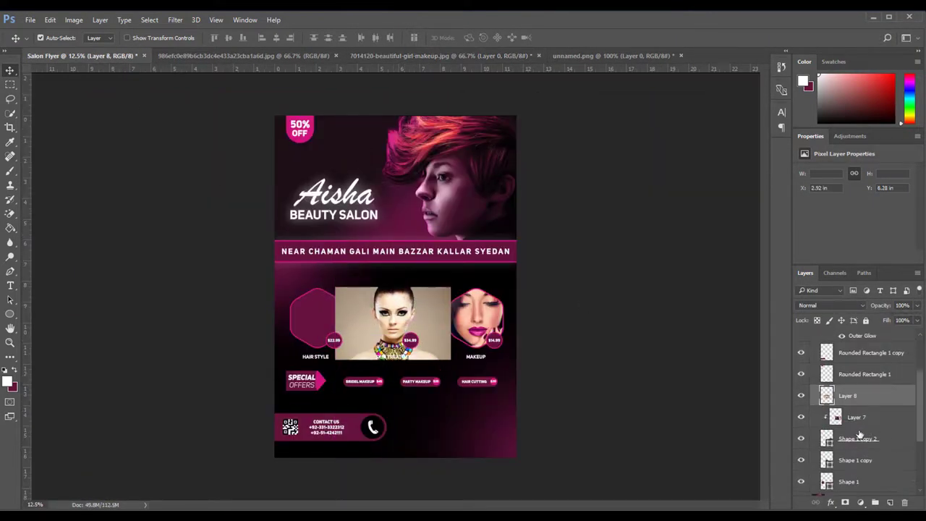
pyautogui.moveTo(848, 395); pyautogui.dragTo(854, 434)
# Place the necklace photo above the middle hexagon, clip it in, and nudge it left.
pyautogui.click(801, 437)
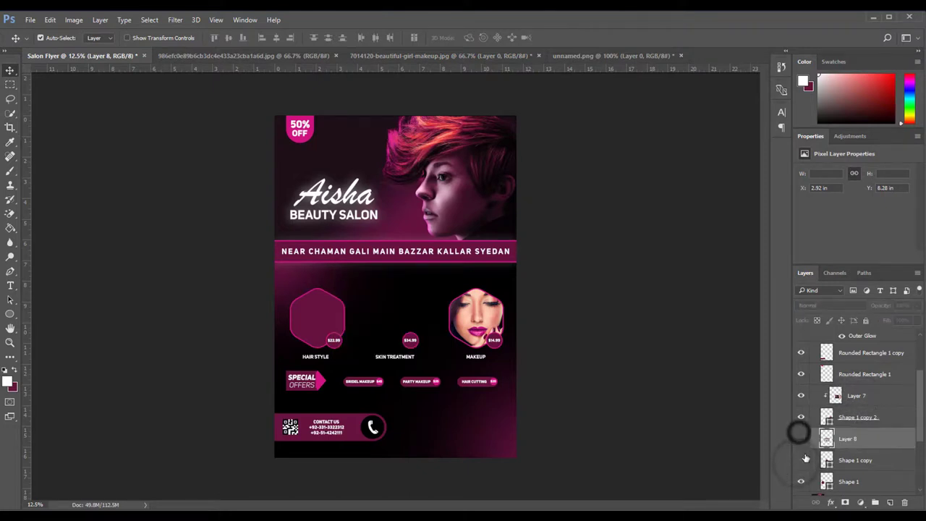
pyautogui.click(801, 461)
pyautogui.click(801, 439)
pyautogui.click(840, 457)
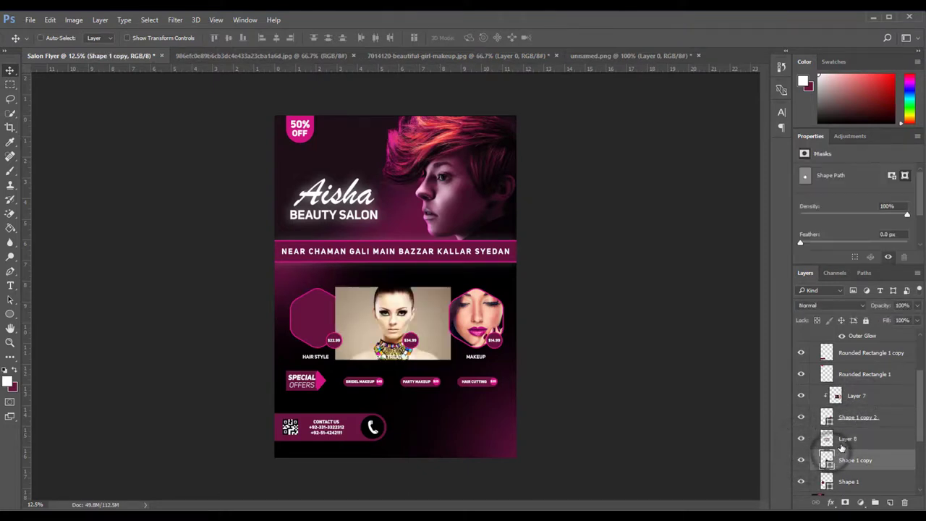
pyautogui.click(842, 443)
pyautogui.hotkey('ctrl', ']')
pyautogui.moveTo(865, 405); pyautogui.dragTo(843, 447)
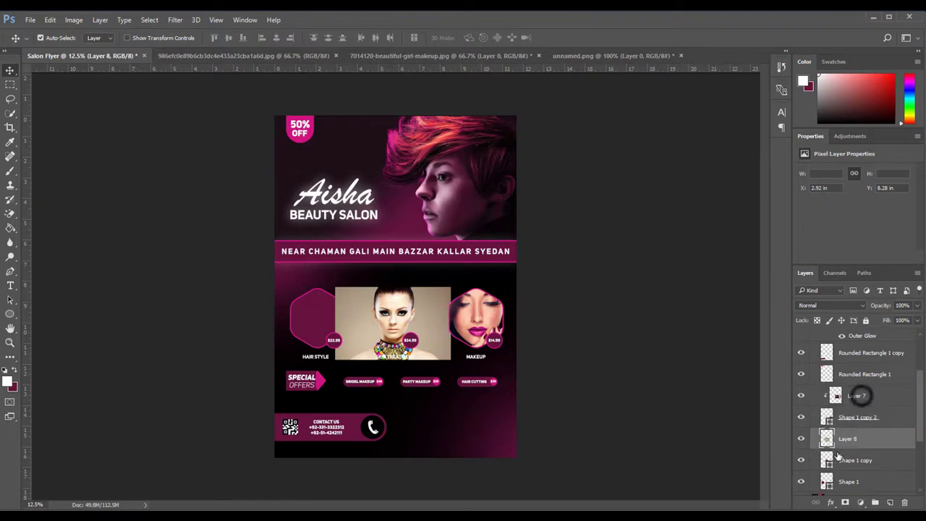
pyautogui.keyDown('alt'); pyautogui.click(830, 450); pyautogui.keyUp('alt')
pyautogui.hotkey('ctrl', '+')
pyautogui.hotkey('ctrl', '+')
pyautogui.hotkey('ctrl', '+')
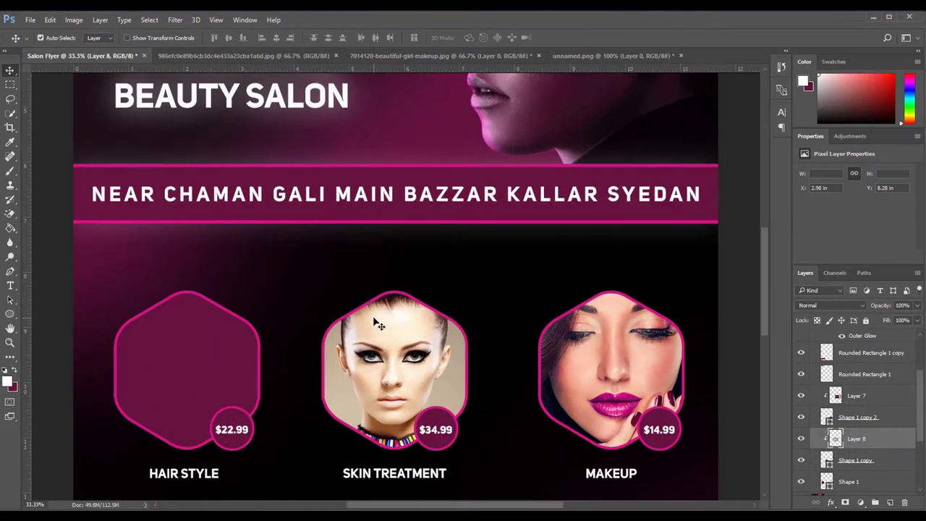
pyautogui.hotkey('shift', 'Left')
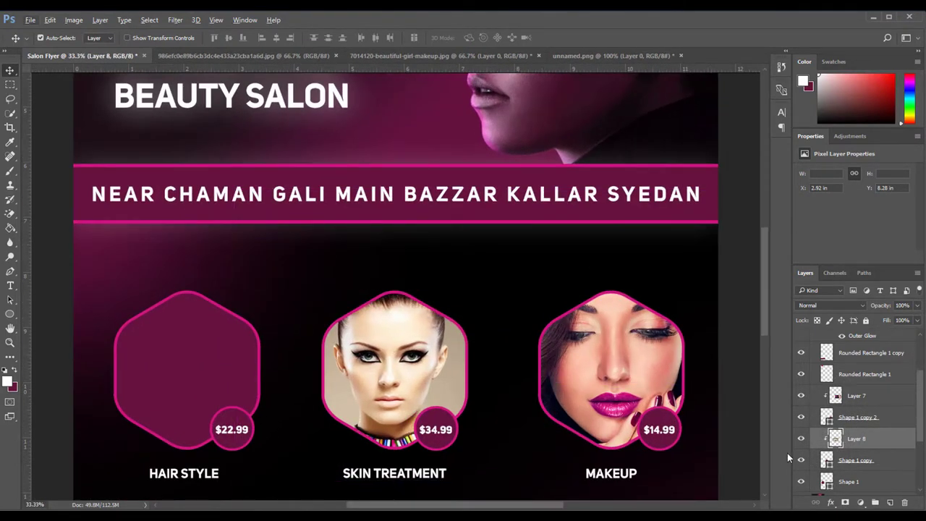
# Shift the necklace photo's hue to -22 with Hue/Saturation and re-clip it into the middle hexagon.
pyautogui.keyDown('alt'); pyautogui.click(854, 434); pyautogui.keyUp('alt')
pyautogui.click(72, 19)
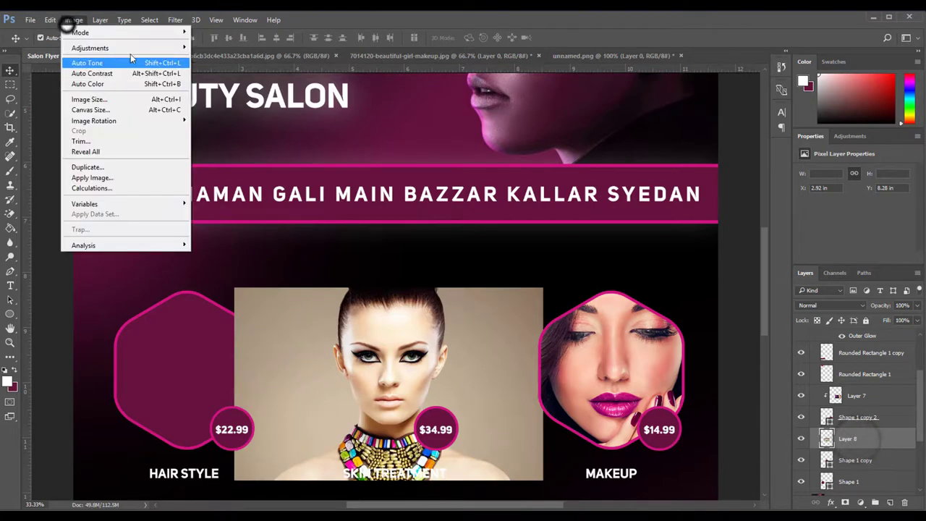
pyautogui.click(217, 99)
pyautogui.moveTo(669, 240); pyautogui.dragTo(657, 246)
pyautogui.click(793, 188)
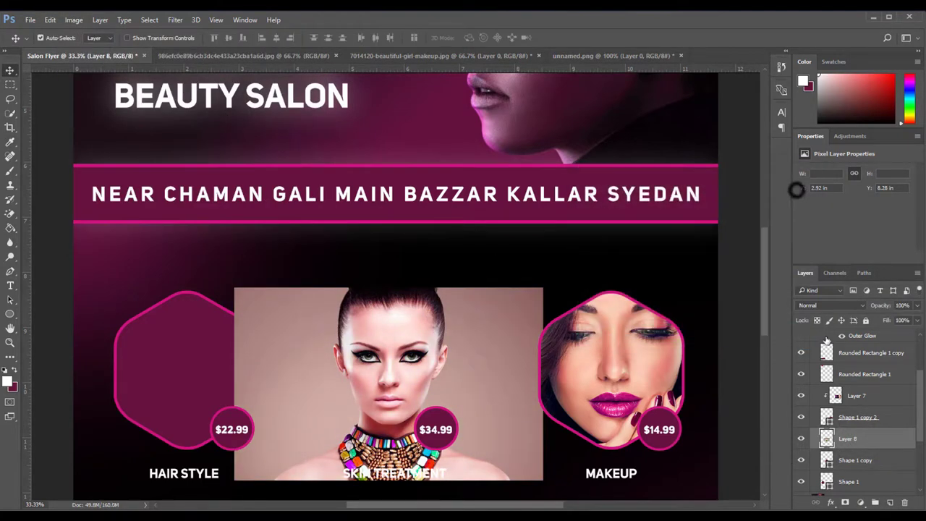
pyautogui.keyDown('alt'); pyautogui.click(825, 449); pyautogui.keyUp('alt')
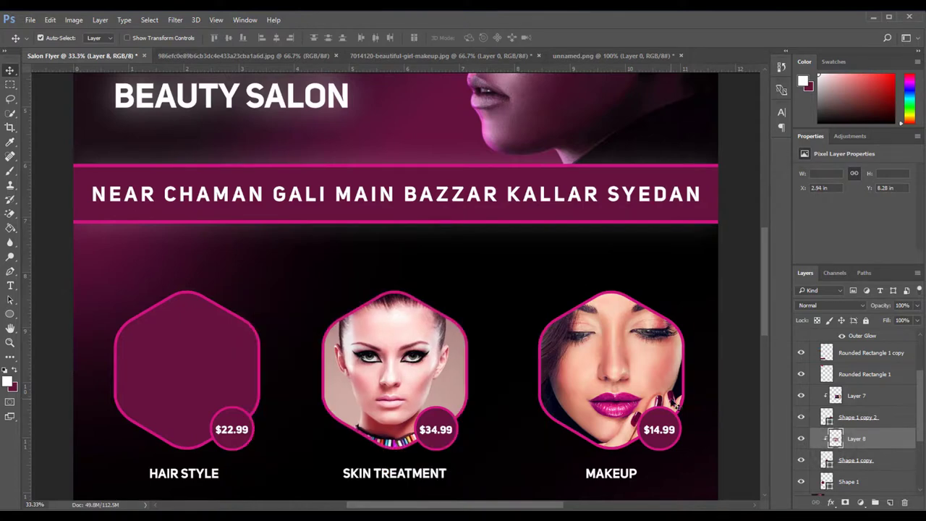
# Bring the bob-haircut photo into the flyer and scale it over the HAIR STYLE hexagon.
pyautogui.click(221, 55)
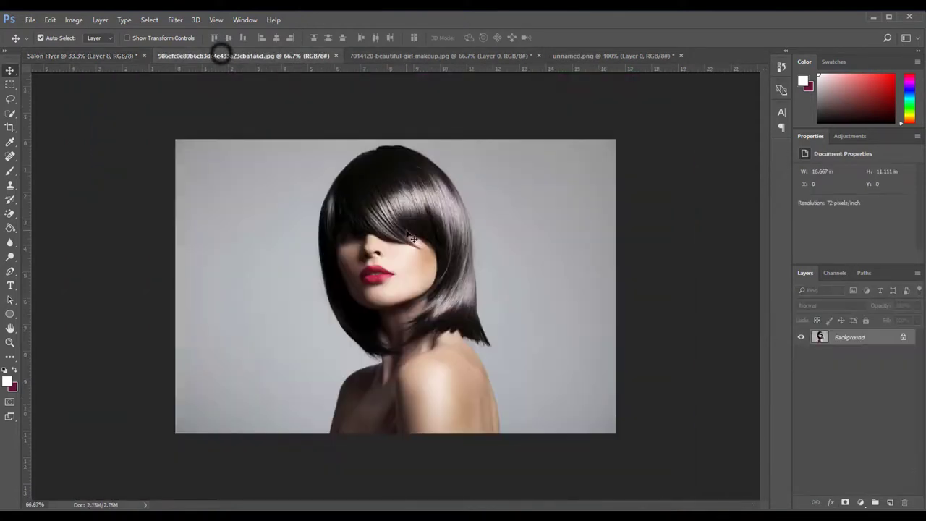
pyautogui.click(903, 339)
pyautogui.moveTo(300, 258); pyautogui.dragTo(174, 358)
pyautogui.click(127, 38)
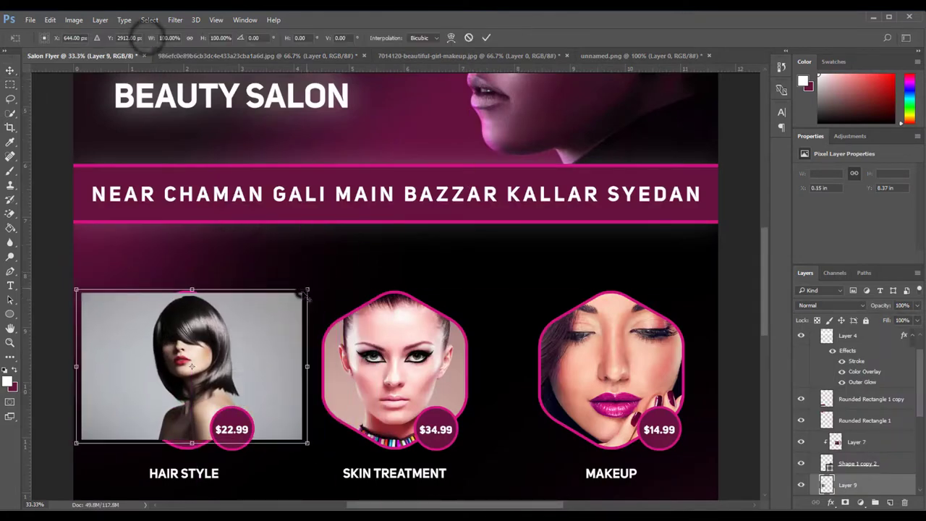
pyautogui.moveTo(259, 337)
pyautogui.mouseDown()
pyautogui.moveTo(264, 346)
pyautogui.moveTo(262, 335)
pyautogui.mouseUp()
pyautogui.click(484, 37)
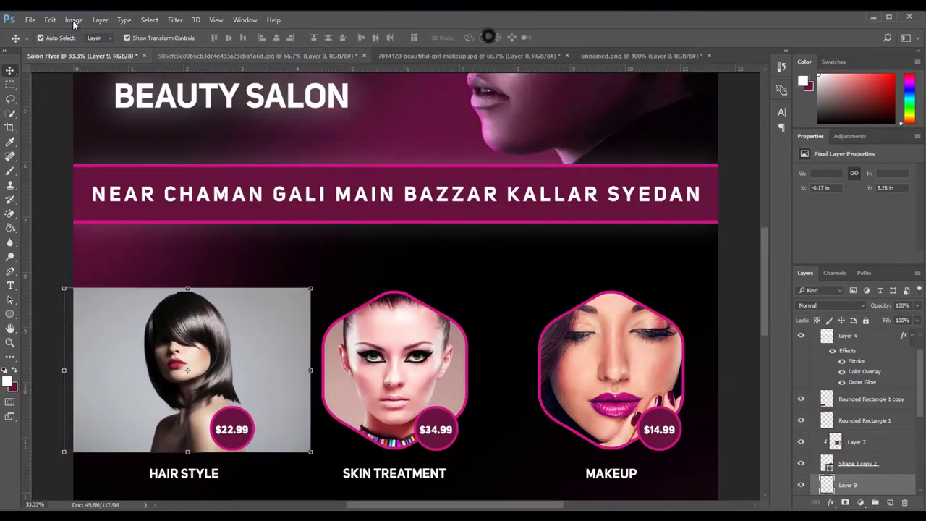
# Hue-shift the hair photo with Hue/Saturation until the lips turn purple.
pyautogui.click(73, 20)
pyautogui.click(242, 108)
pyautogui.moveTo(672, 240); pyautogui.dragTo(606, 253)
pyautogui.moveTo(628, 250); pyautogui.dragTo(647, 248)
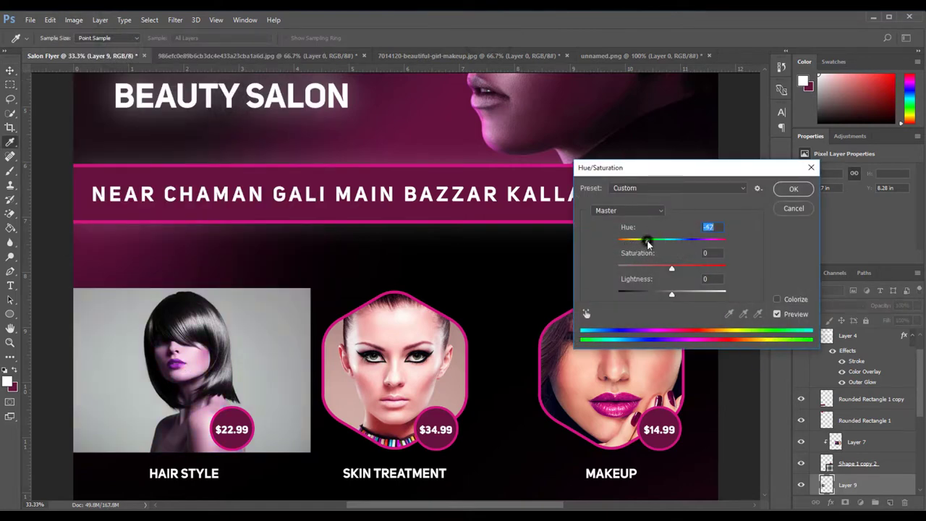
pyautogui.click(792, 189)
# Clip the hair photo into the left hexagon, hide transform controls, and close the bob-haircut document.
pyautogui.scroll(-3, 847, 461)
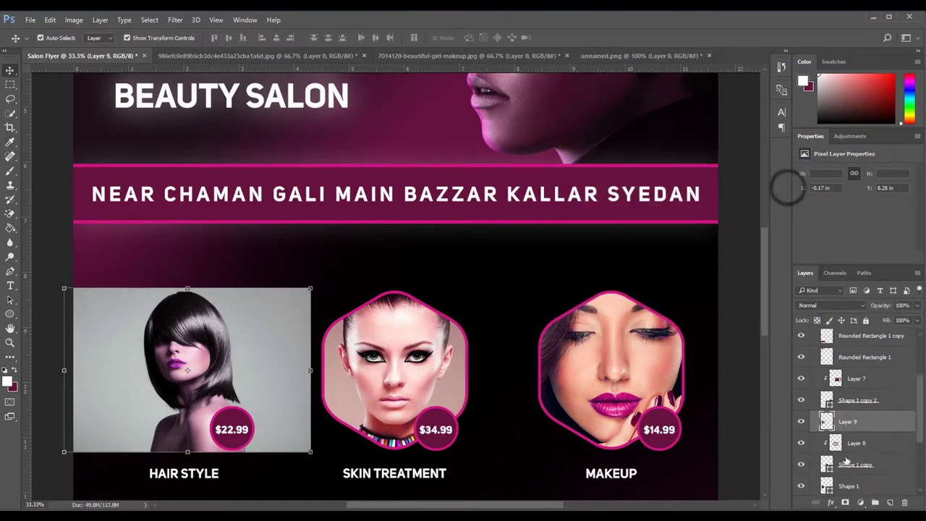
pyautogui.scroll(-2, 847, 461)
pyautogui.moveTo(857, 369); pyautogui.dragTo(803, 436)
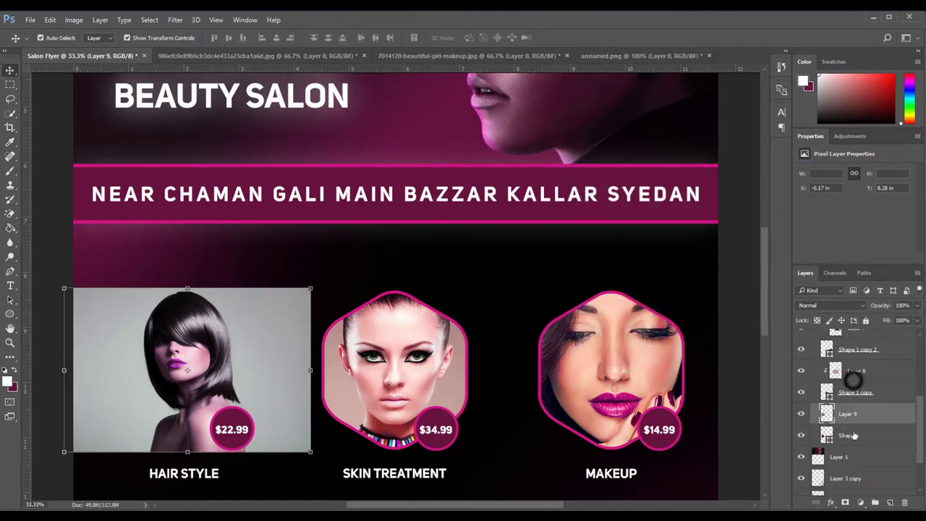
pyautogui.keyDown('alt'); pyautogui.click(802, 427); pyautogui.keyUp('alt')
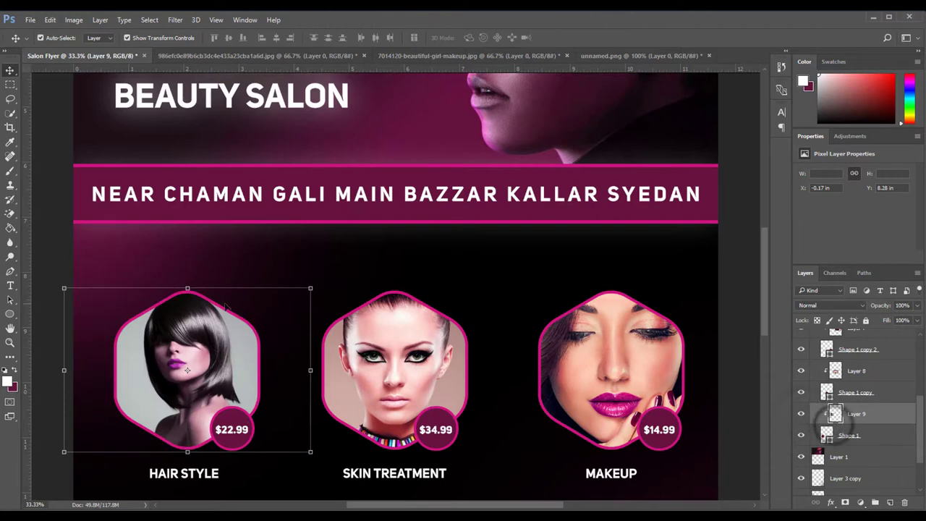
pyautogui.click(148, 39)
pyautogui.hotkey('ctrl', '-')
pyautogui.hotkey('ctrl', '-')
pyautogui.hotkey('ctrl', '-')
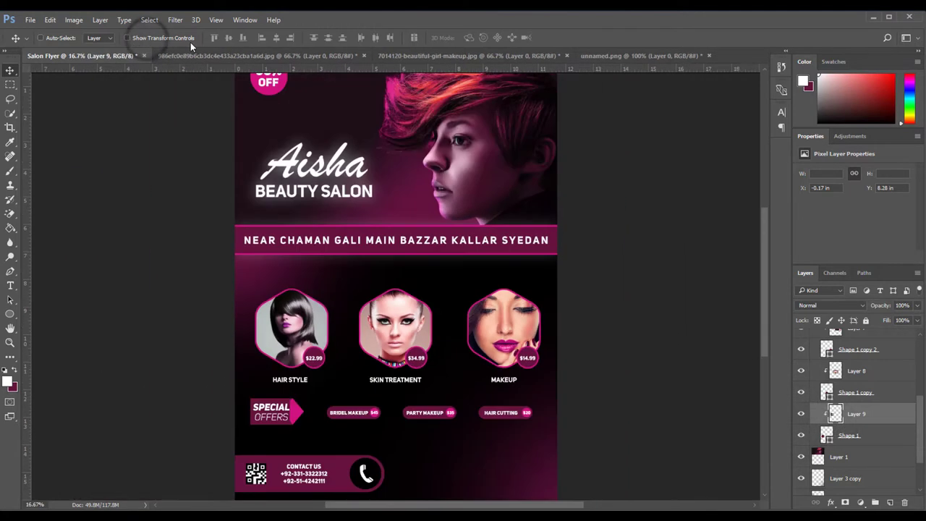
pyautogui.click(363, 56)
# Close the hair, necklace and Make me up photo documents without saving.
pyautogui.click(466, 209)
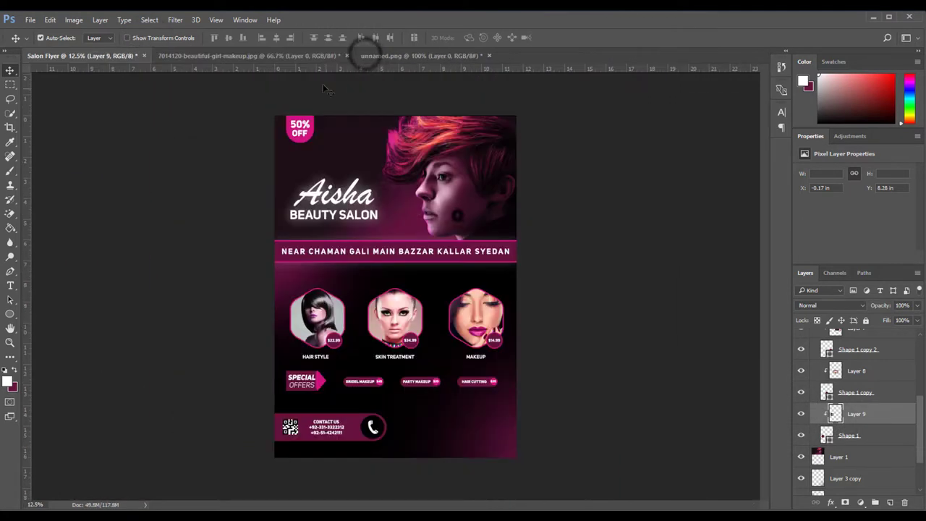
pyautogui.click(347, 55)
pyautogui.click(466, 210)
pyautogui.click(285, 56)
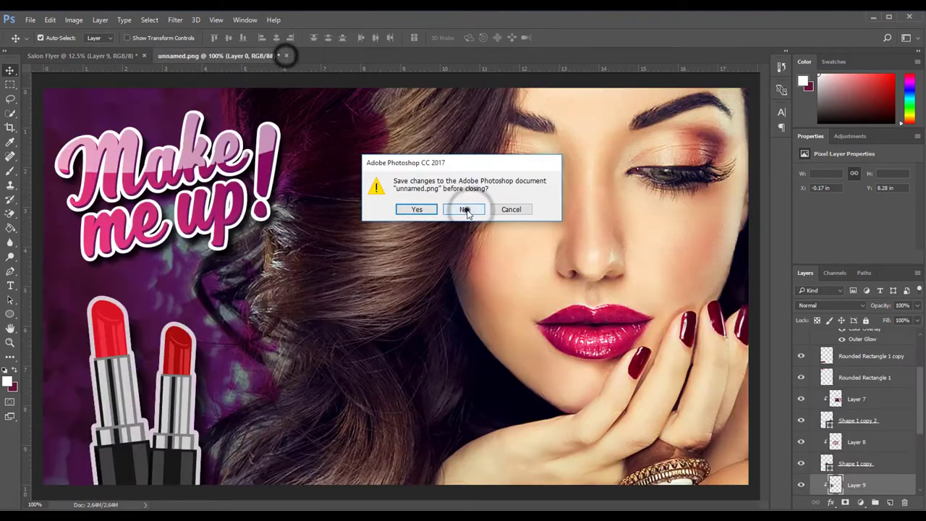
pyautogui.click(467, 209)
# Merge Layer 1, Layer 3 copy and Layer 3 into Layer 1.
pyautogui.scroll(3, 854, 440)
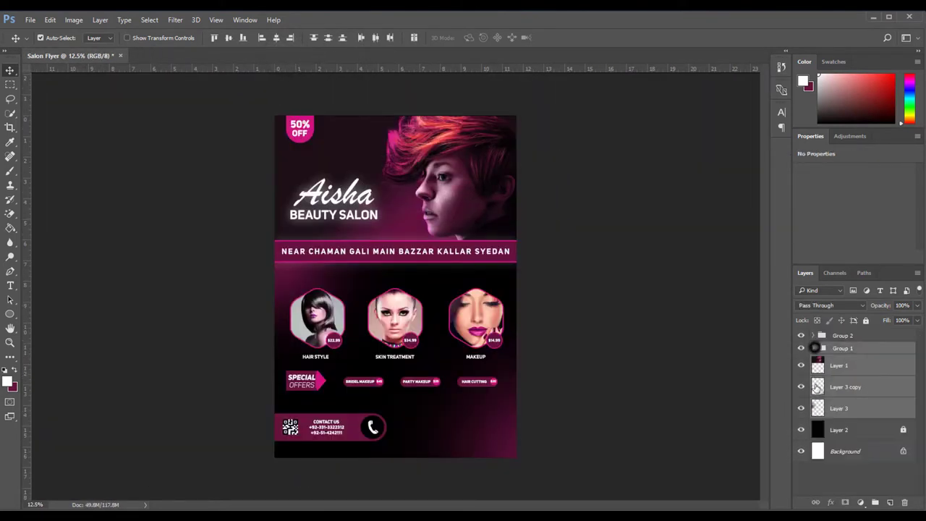
pyautogui.click(836, 364)
pyautogui.keyDown('shift'); pyautogui.click(840, 408); pyautogui.keyUp('shift')
pyautogui.hotkey('ctrl', 'e')
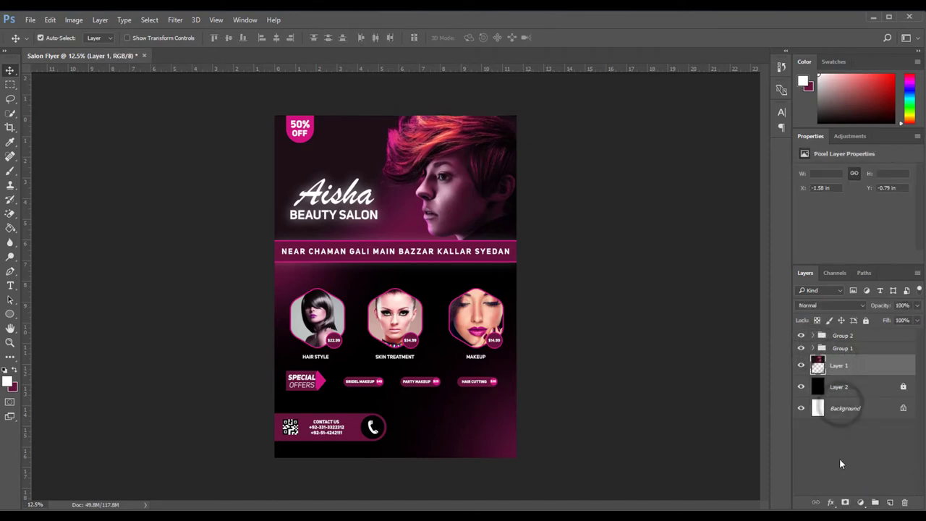
pyautogui.click(843, 457)
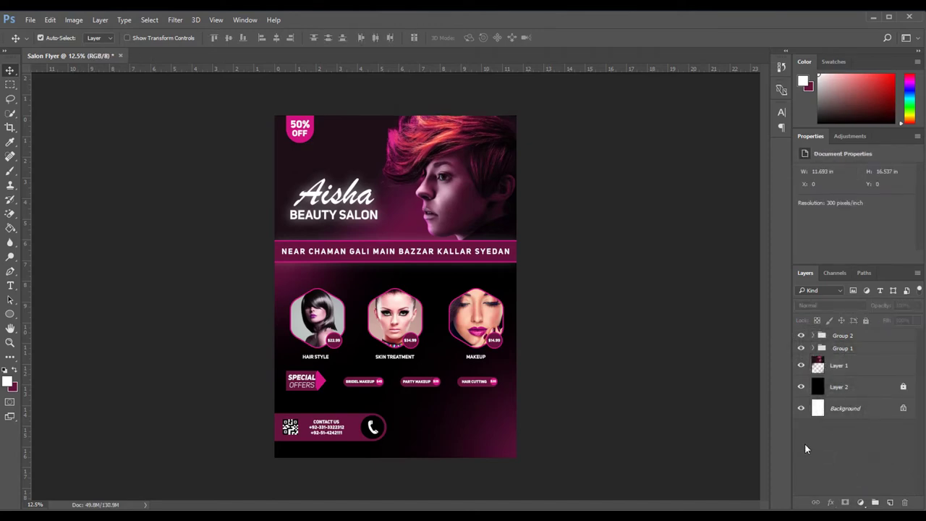